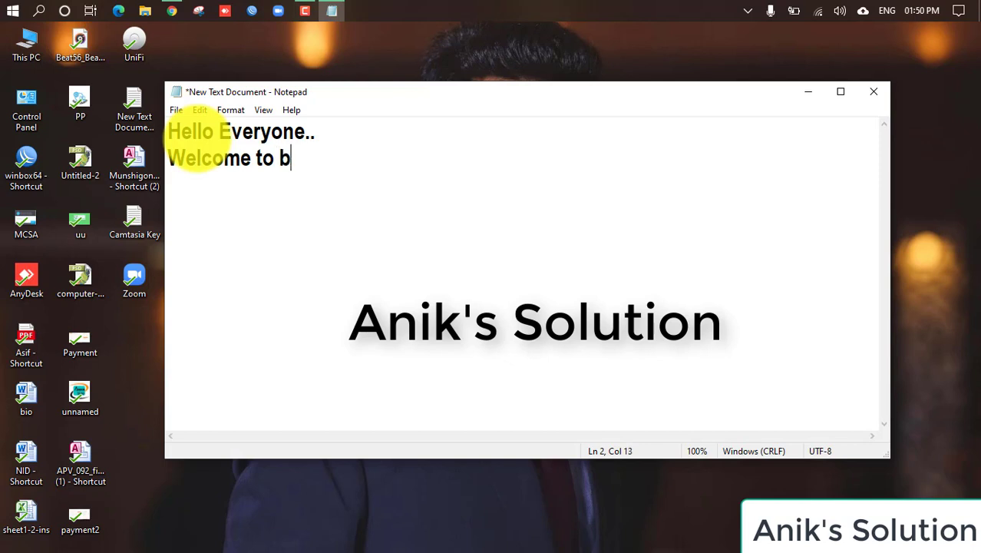
Finish the welcome line, then type 'Today i will show how to Tp-Link wifi router Configure with Static IP' and 'So lets do it'
{"action": "type", "text": "an"}
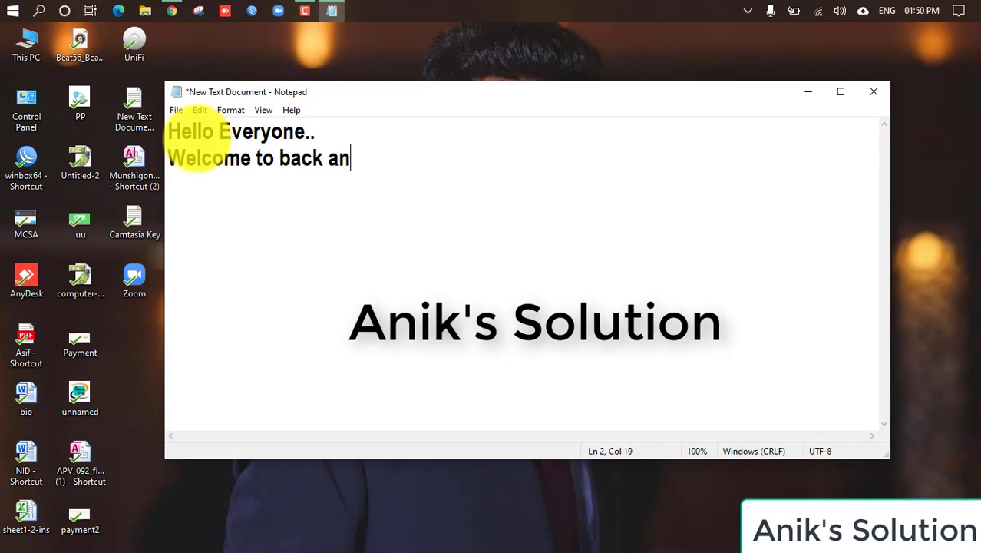
{"action": "type", "text": "othervideo.."}
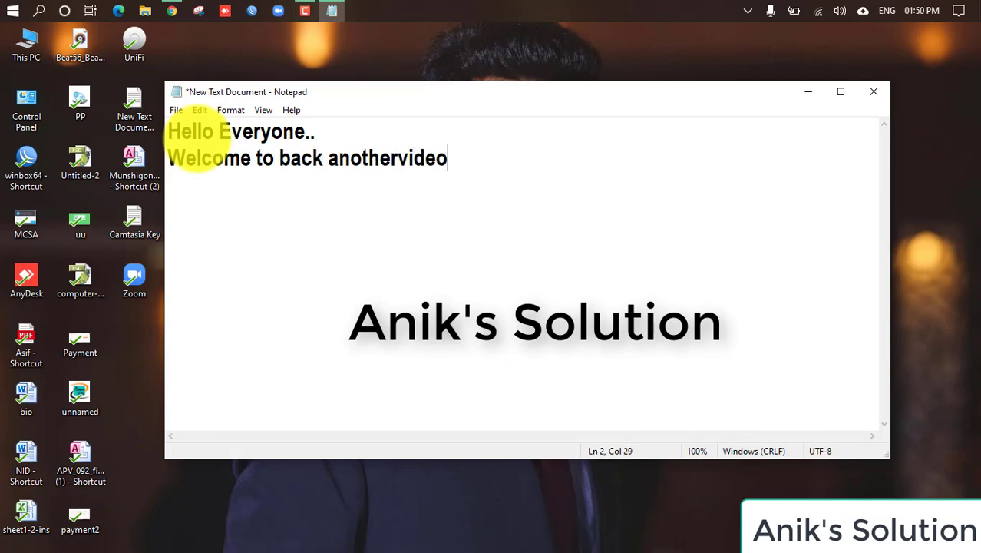
{"action": "key", "text": "Return"}
{"action": "key", "text": "Return"}
{"action": "type", "text": "To"}
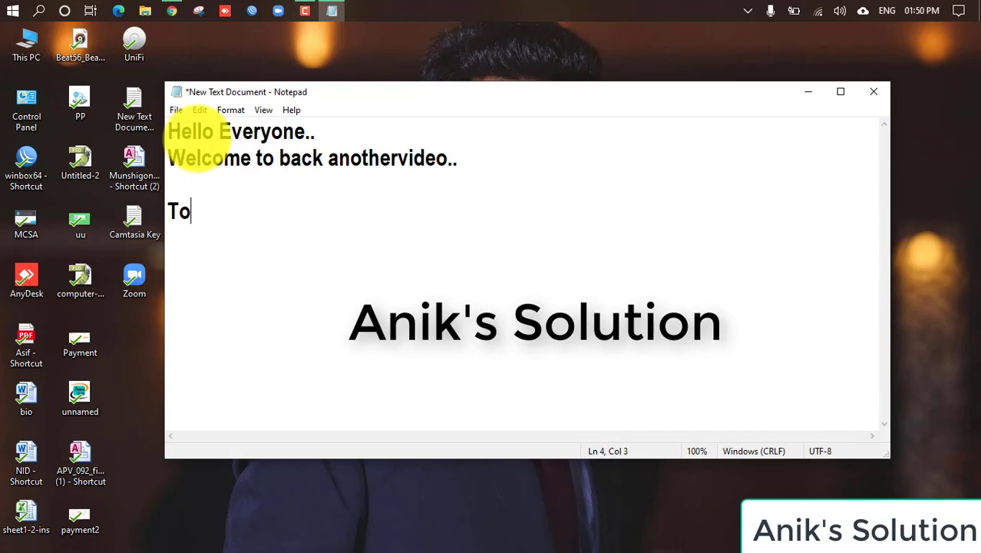
{"action": "type", "text": "day i wi"}
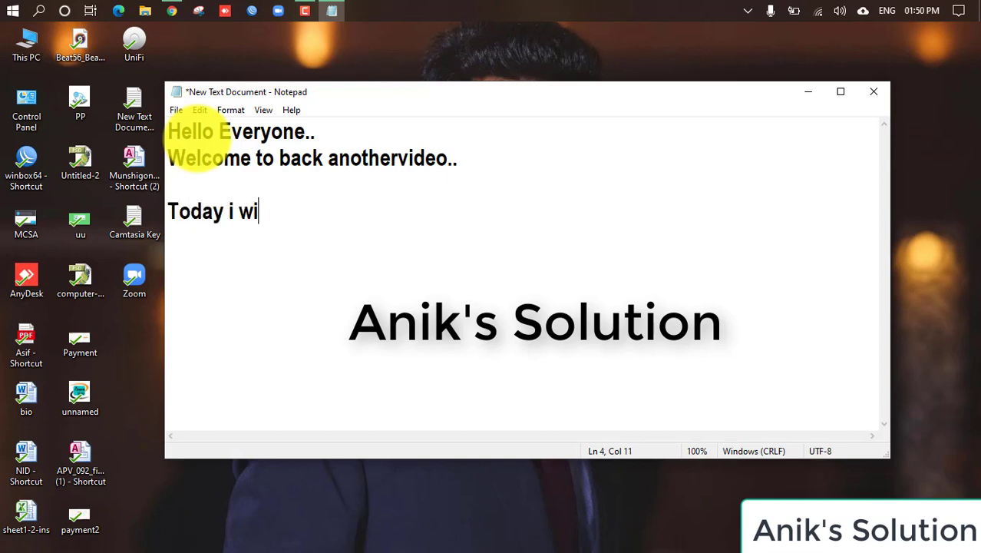
{"action": "type", "text": "ll show h"}
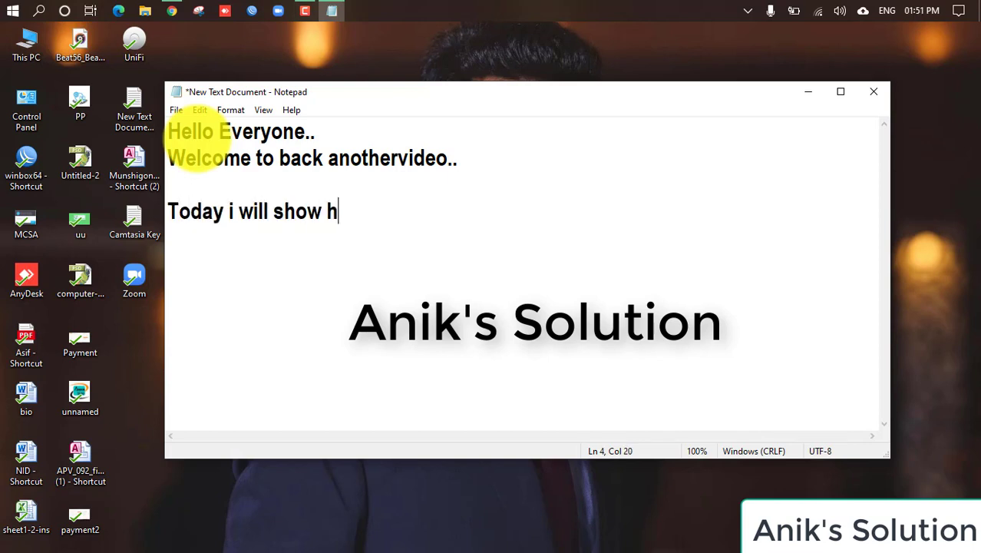
{"action": "type", "text": "ow to "}
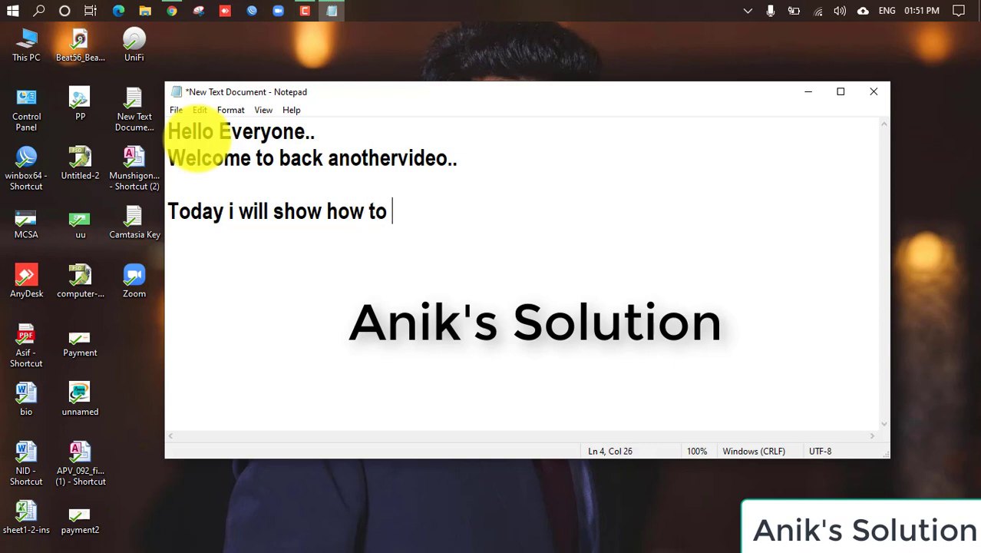
{"action": "type", "text": "Tp-Link wif"}
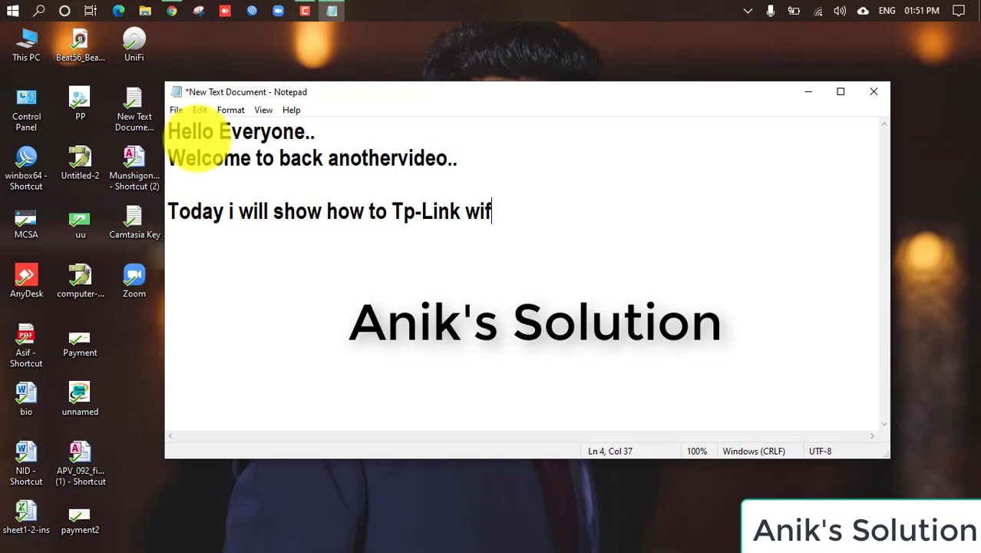
{"action": "type", "text": "i router"}
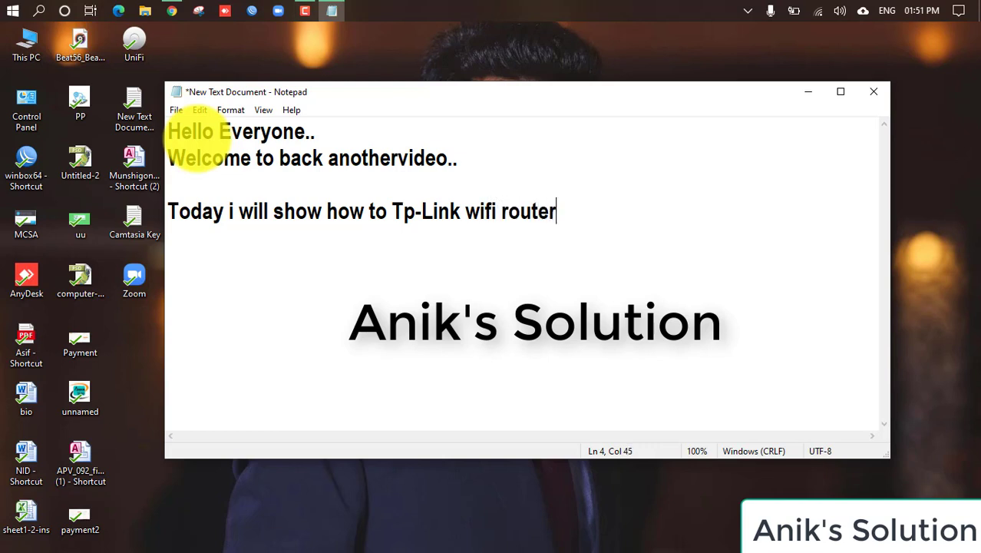
{"action": "type", "text": " Configure "}
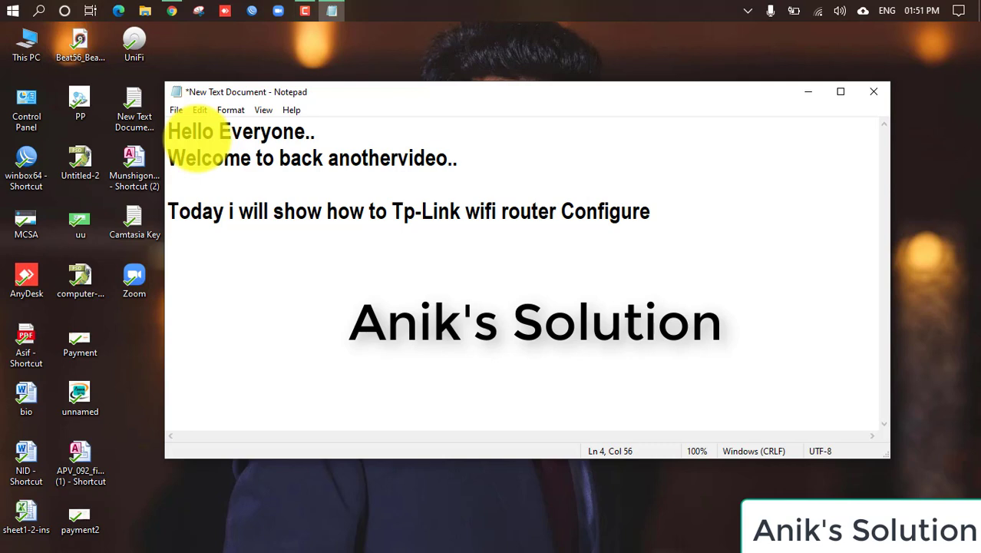
{"action": "type", "text": "with Sta"}
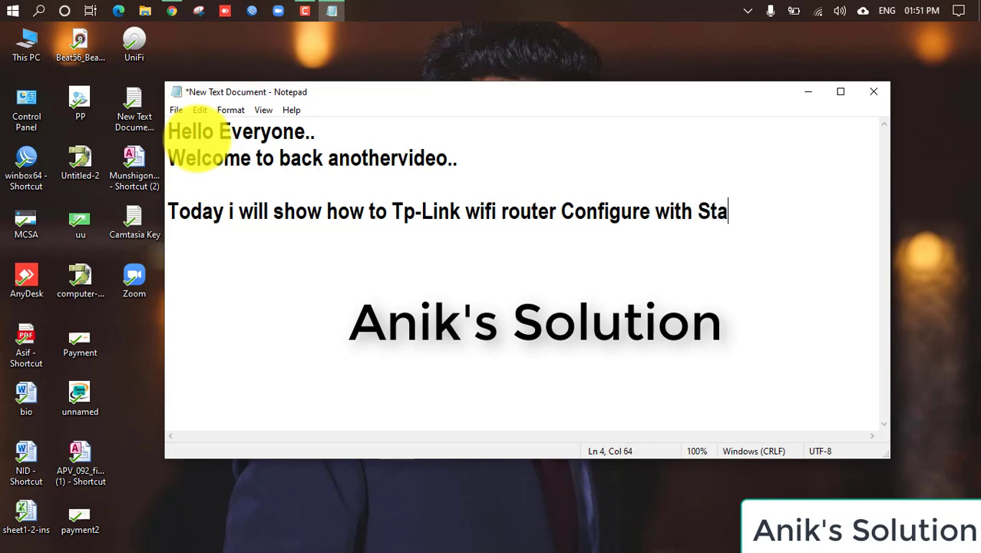
{"action": "type", "text": "tic IP  "}
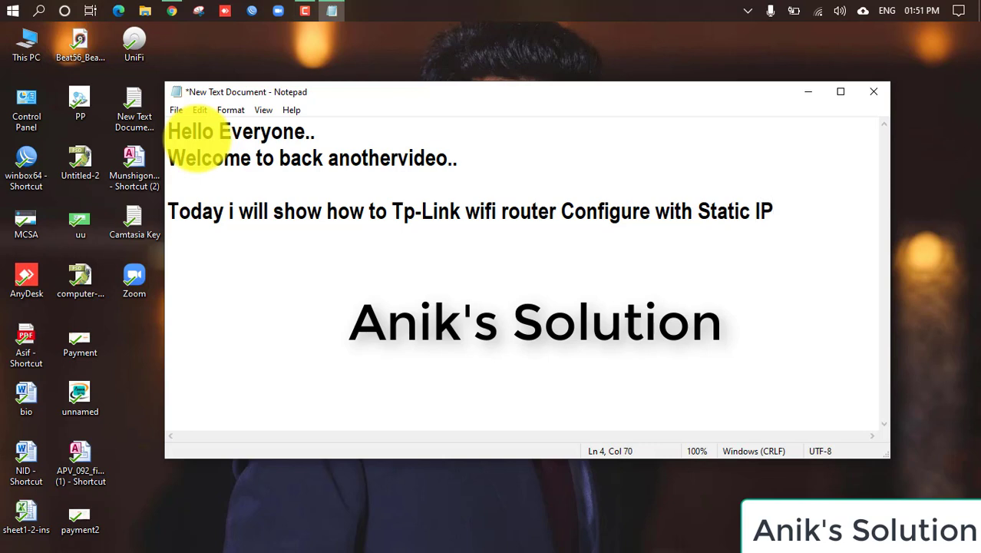
{"action": "type", "text": "So "}
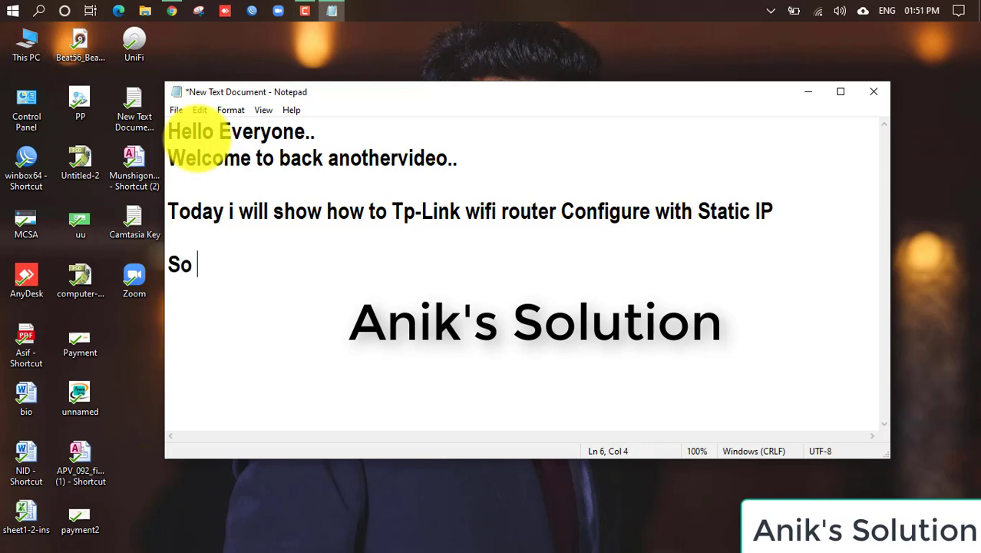
{"action": "type", "text": "lets do it...."}
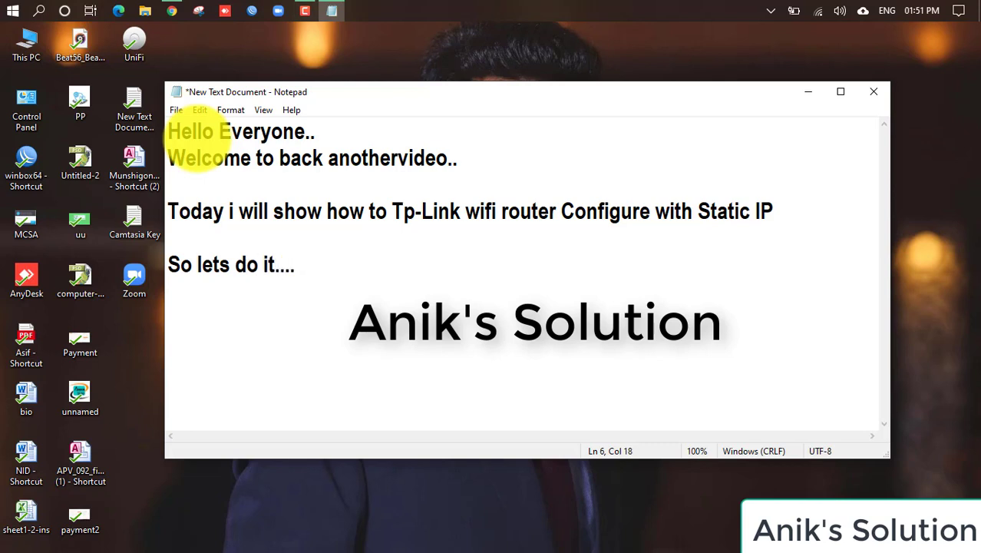
Bring Chrome's blank new tab forward and focus its address bar, then return to Notepad
{"action": "left_click", "coordinate": [172, 10]}
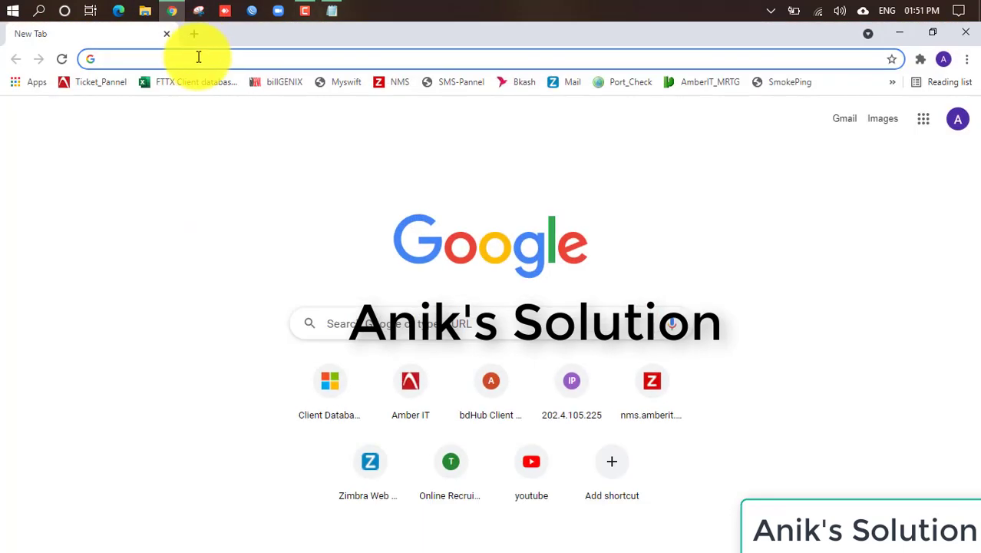
{"action": "left_click", "coordinate": [199, 58]}
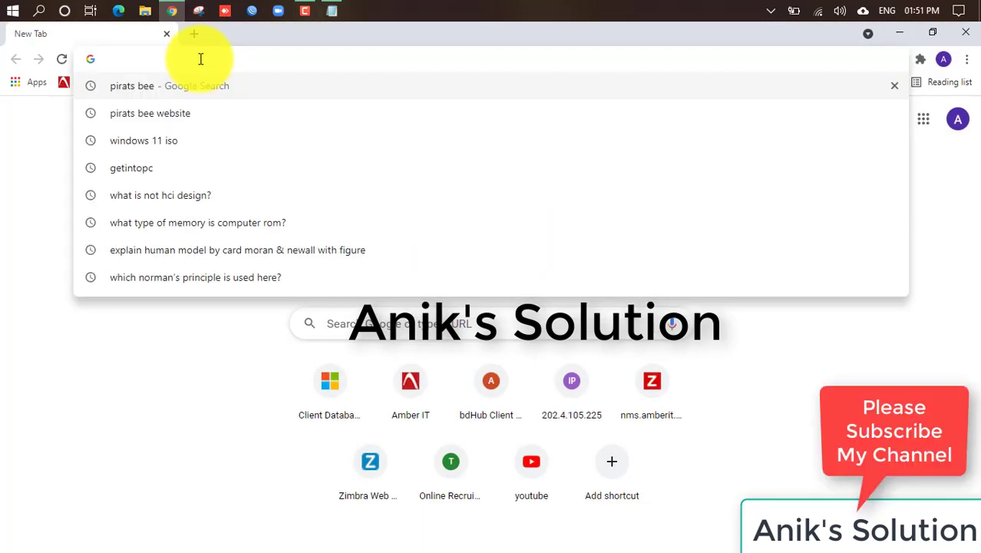
{"action": "key", "text": "super"}
{"action": "key", "text": "super"}
{"action": "left_click", "coordinate": [200, 59]}
{"action": "left_click", "coordinate": [332, 11]}
Add a 'Tp-Link Default IP' line and 'Sometimes : 192.168.1.1 (New Model Router IP)' to the notes
{"action": "key", "text": "Return"}
{"action": "key", "text": "Return"}
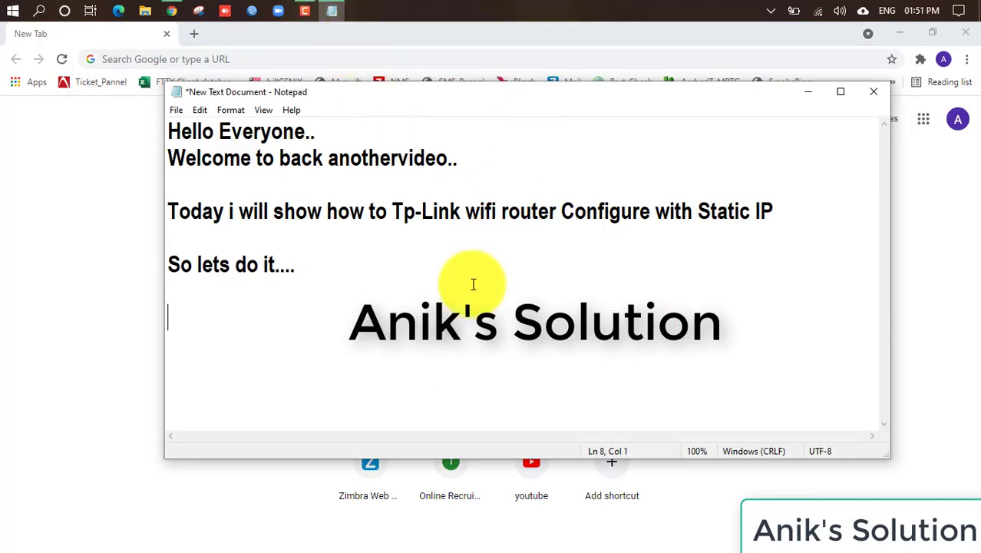
{"action": "type", "text": "Tp-Link D"}
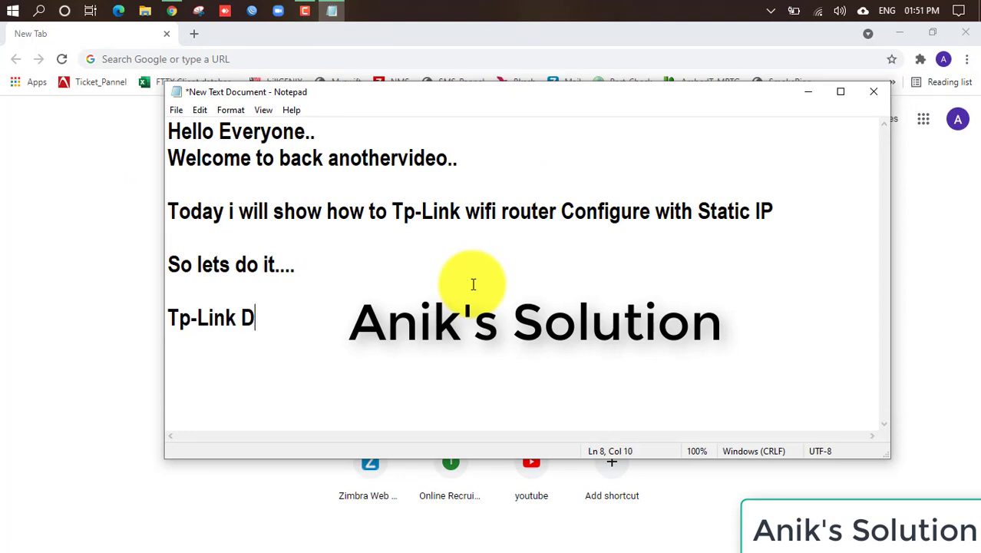
{"action": "type", "text": "efault "}
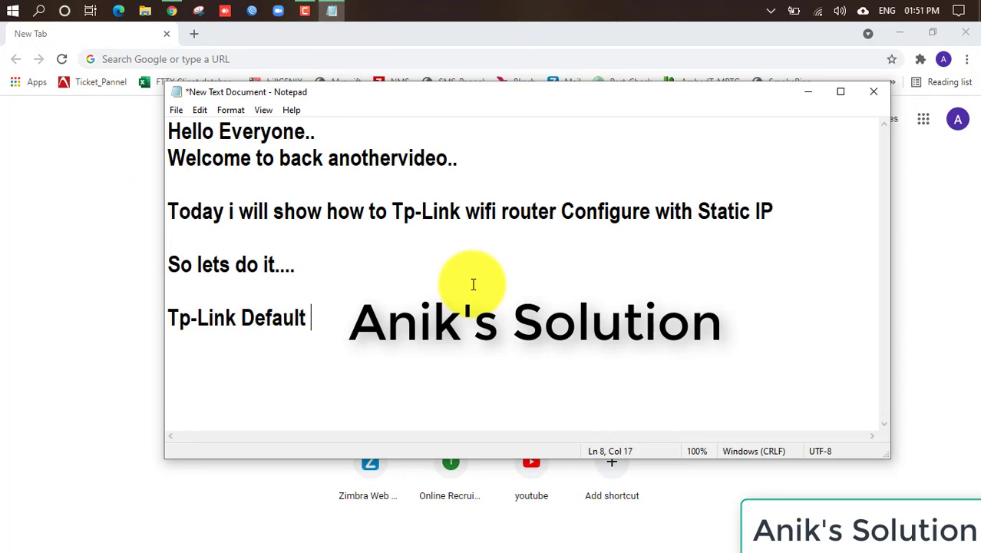
{"action": "type", "text": "IP: 192.168"}
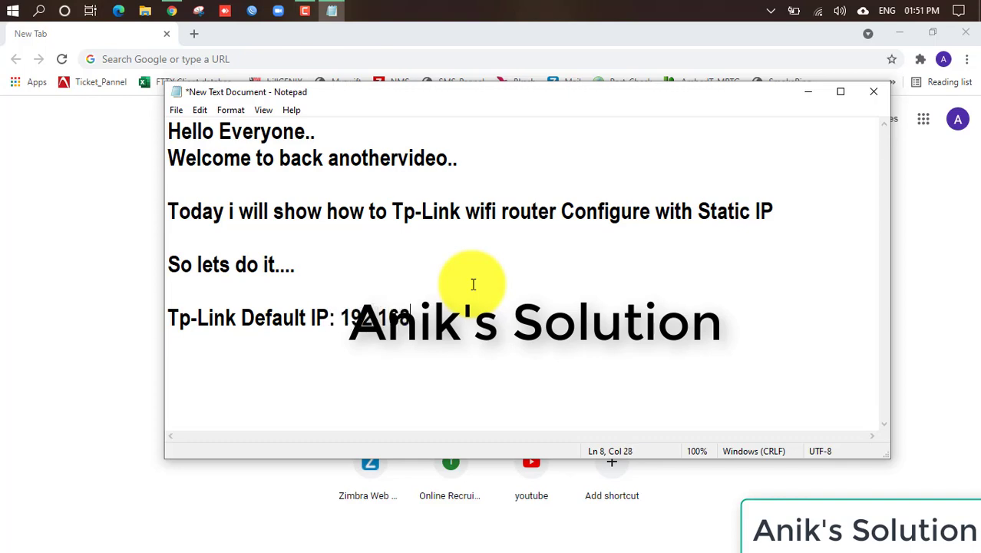
{"action": "type", "text": ".0.1"}
{"action": "key", "text": "Return"}
{"action": "type", "text": "Sometimes "}
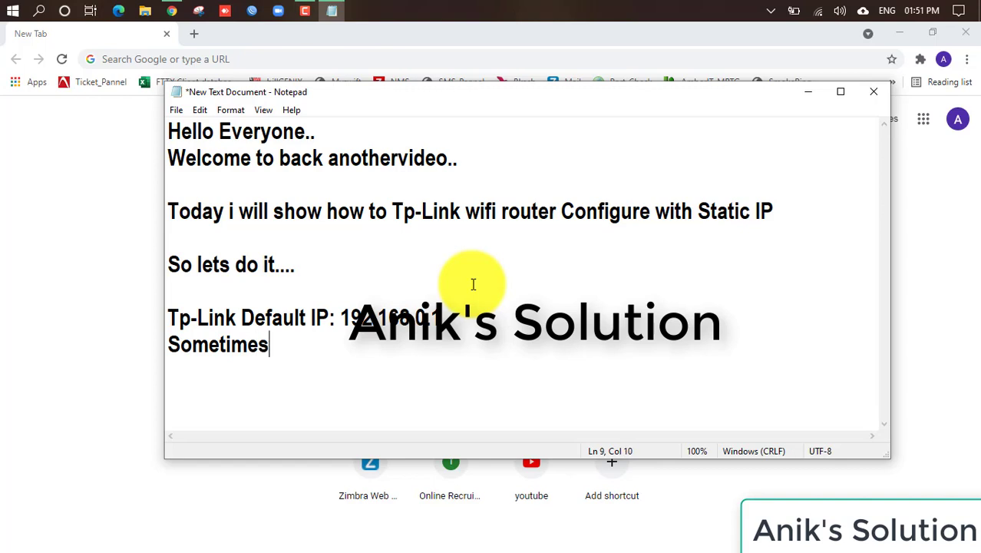
{"action": "type", "text": ": 192.168.1.1"}
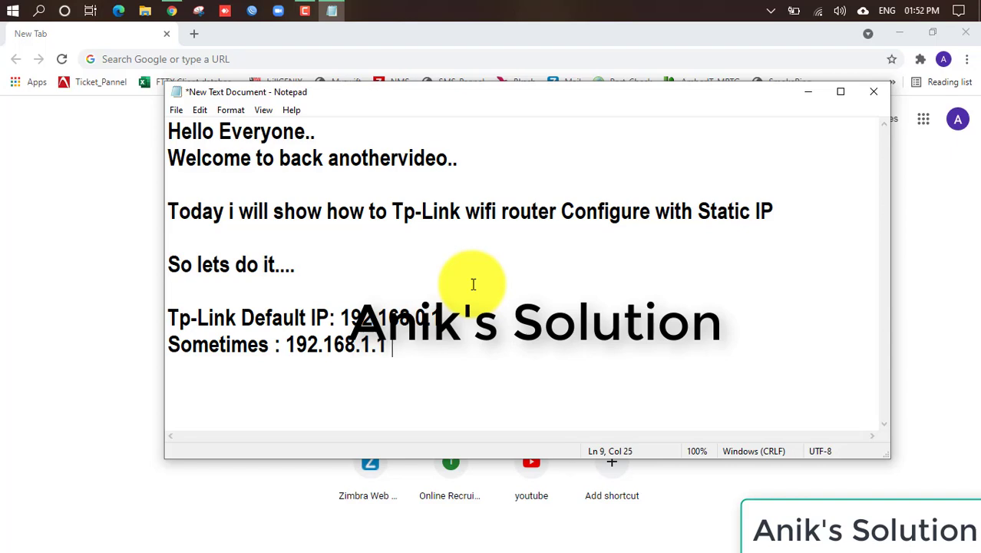
{"action": "type", "text": " ()"}
{"action": "type", "text": "New "}
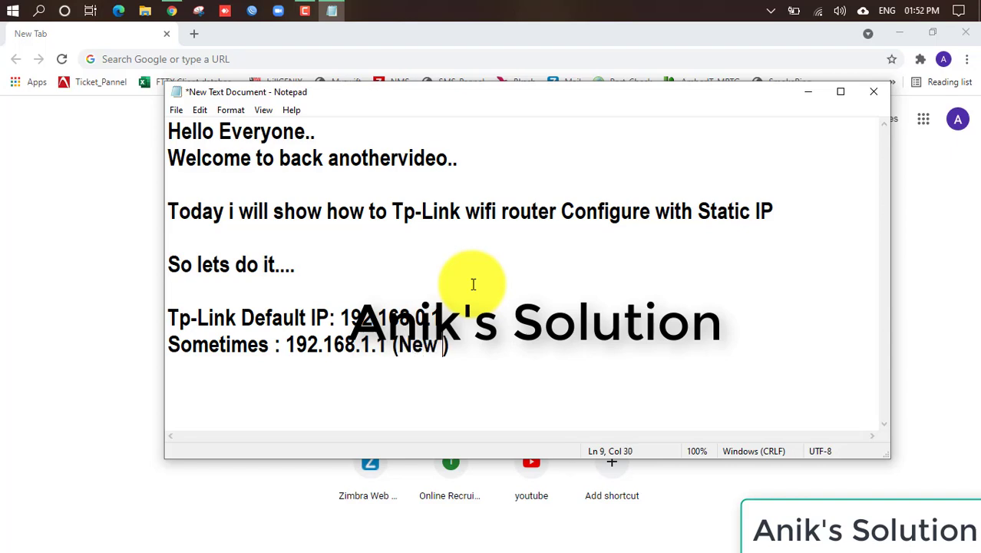
{"action": "type", "text": "N"}
{"action": "key", "text": "BackSpace"}
{"action": "type", "text": "Model "}
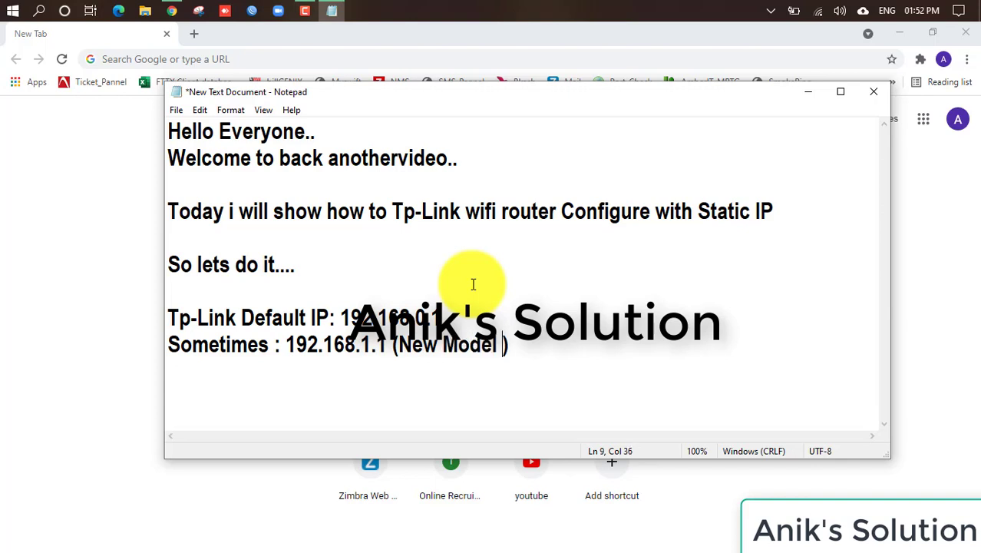
{"action": "type", "text": "Router "}
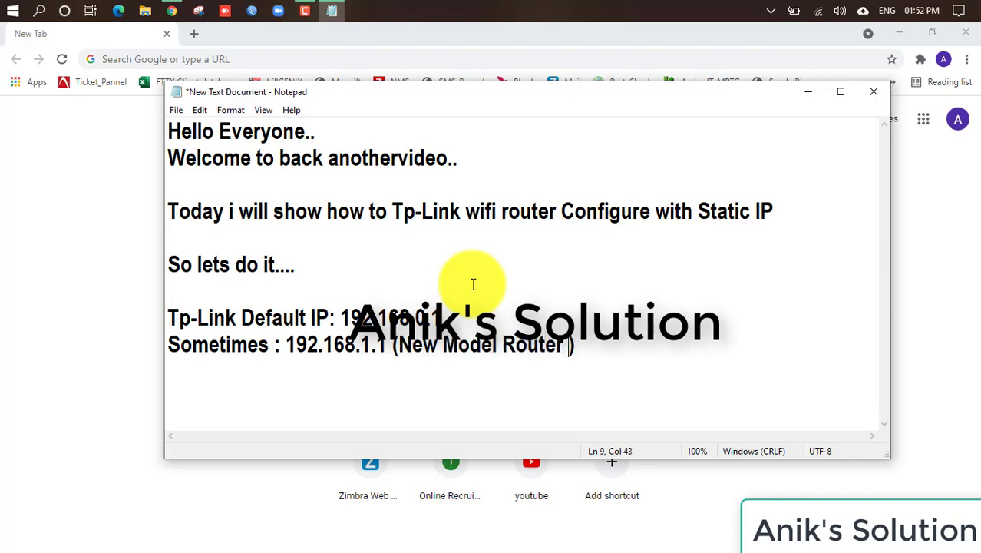
{"action": "type", "text": "IP"}
{"action": "key", "text": "Return"}
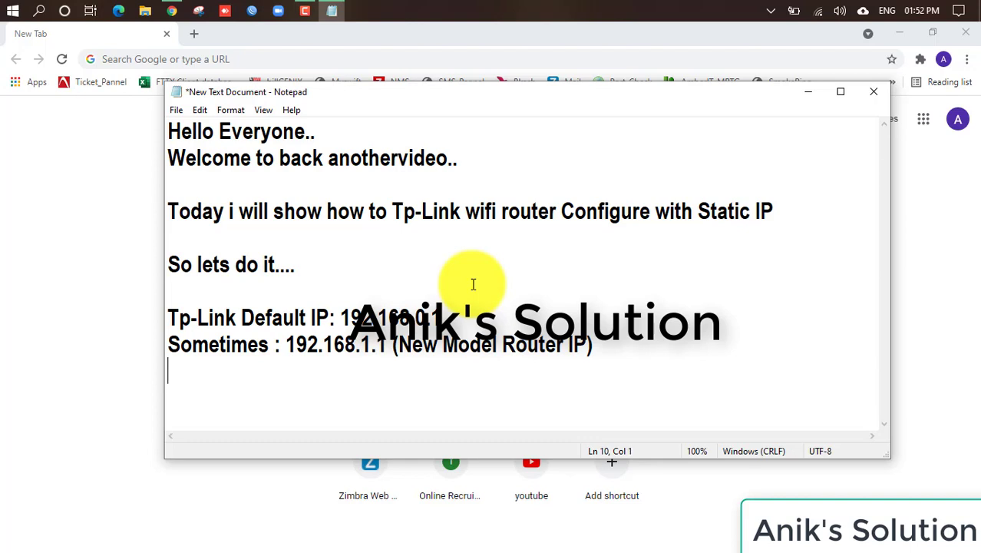
Note the ISP-given IP 192.168.68.140 and Subnet Mask 255.255.255.0
{"action": "key", "text": "Return"}
{"action": "type", "text": "My IS"}
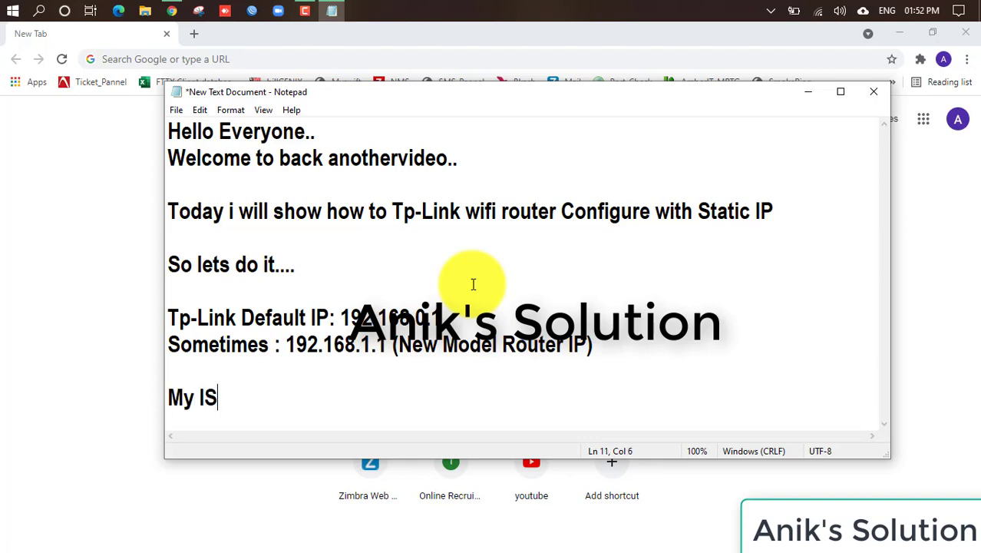
{"action": "type", "text": "P giv"}
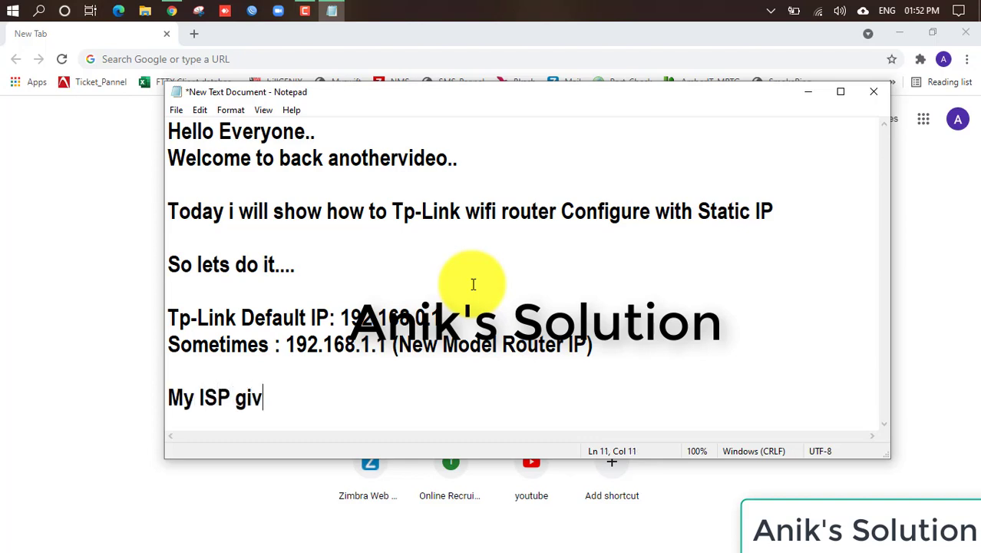
{"action": "type", "text": "en IP"}
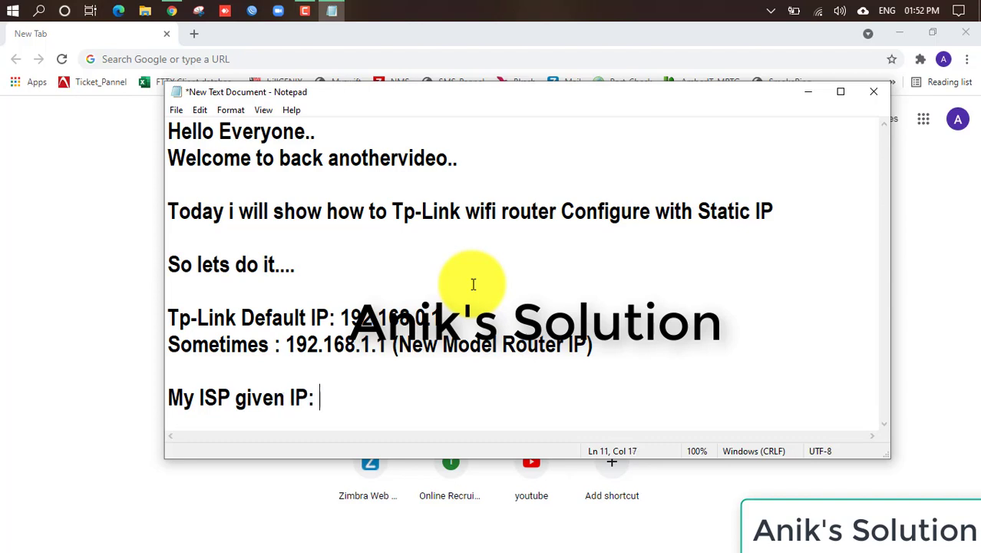
{"action": "type", "text": ": 192.168.1"}
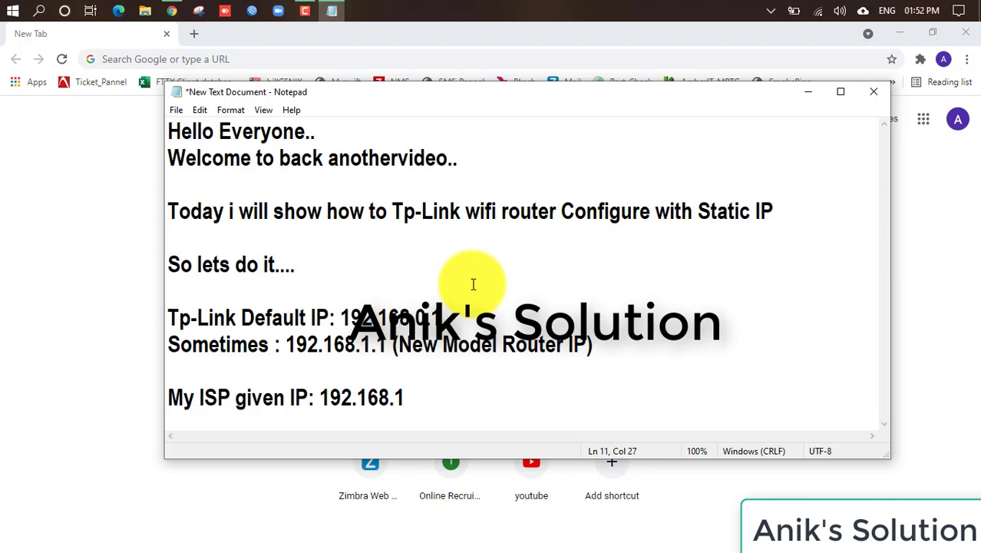
{"action": "key", "text": "BackSpace"}
{"action": "type", "text": "68.68.140"}
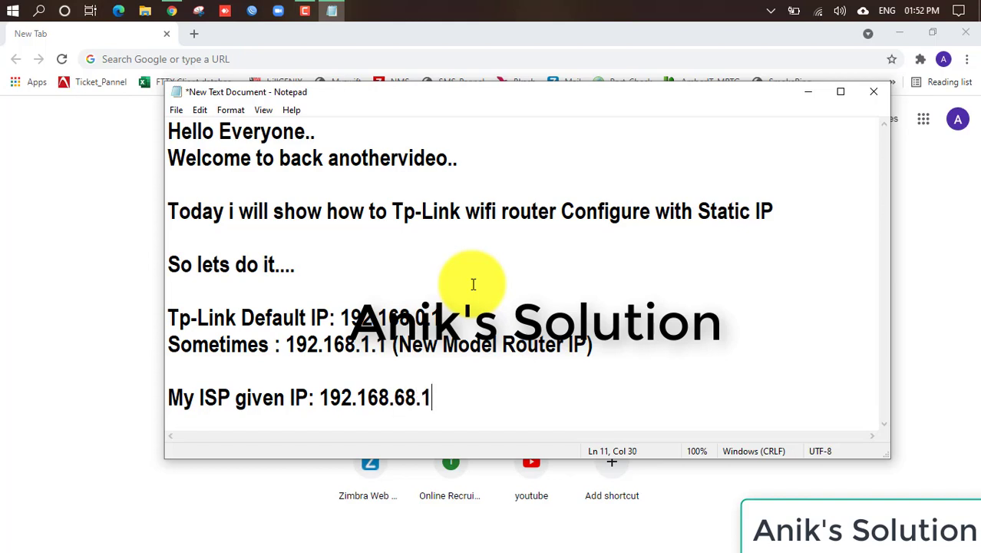
{"action": "key", "text": "Return"}
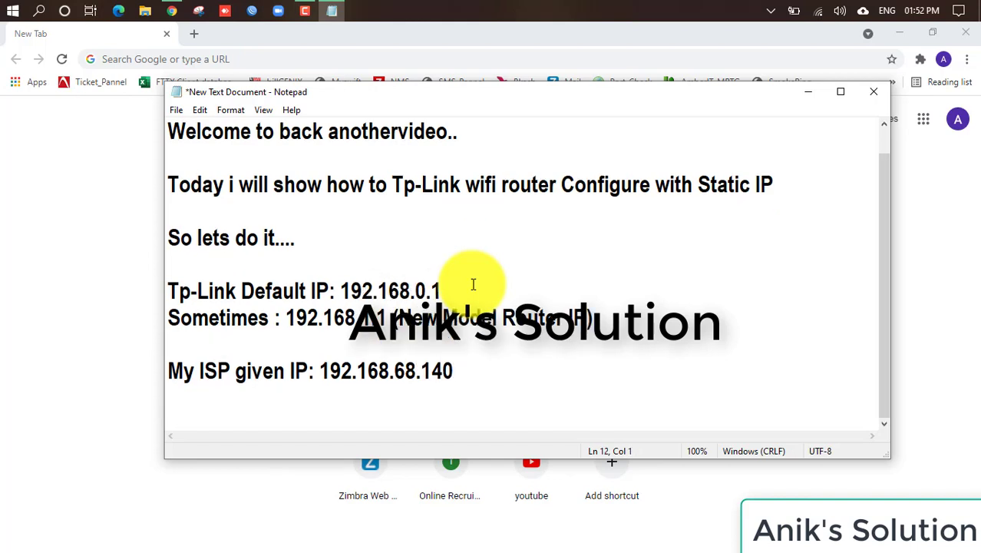
{"action": "type", "text": "Subnet"}
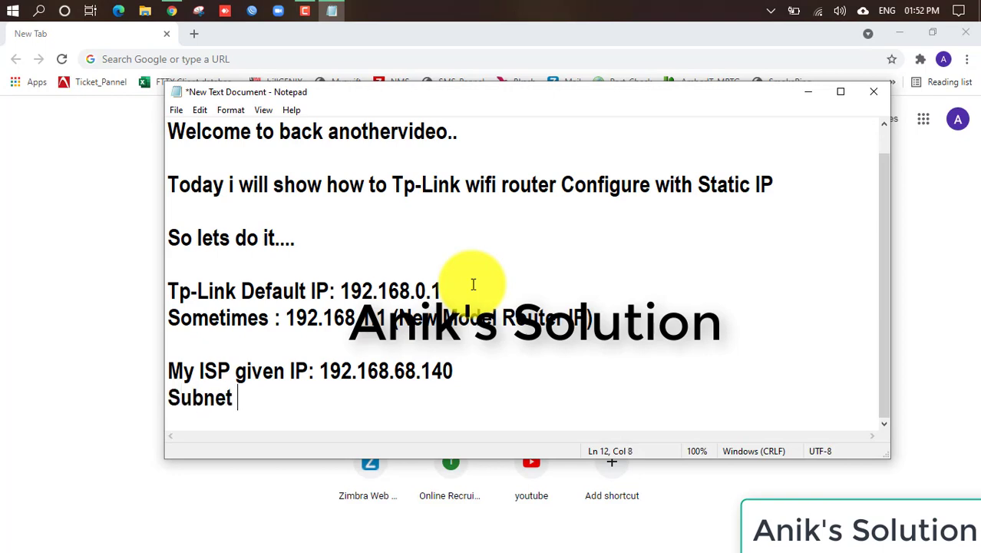
{"action": "type", "text": " Mask"}
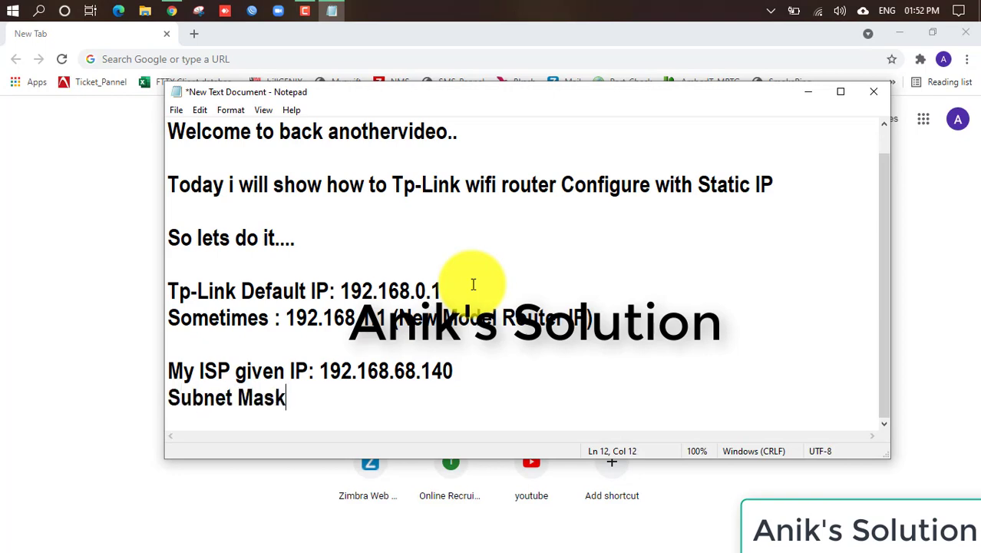
{"action": "type", "text": ": 255"}
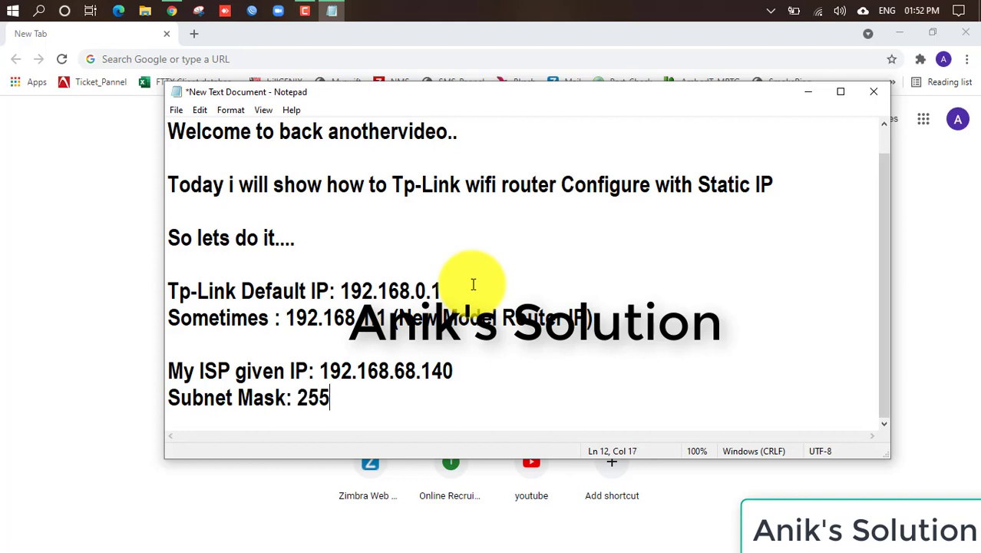
{"action": "type", "text": ".255.255.255"}
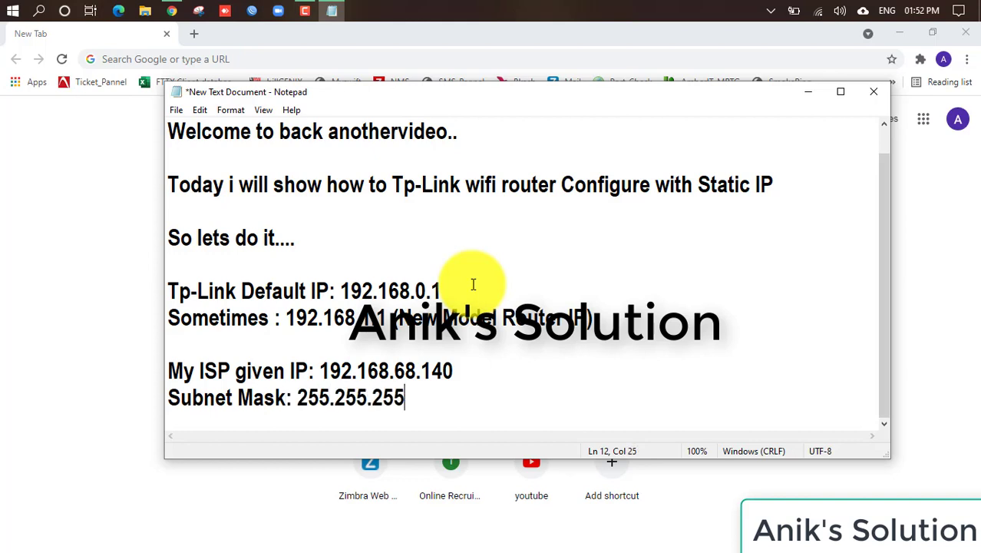
{"action": "type", "text": "0"}
Add lines for Gateway 19.168.68.1, Primary DNS 8.8.8.8 and Secondery DNS 1.1.1.1
{"action": "key", "text": "Return"}
{"action": "type", "text": "Gate"}
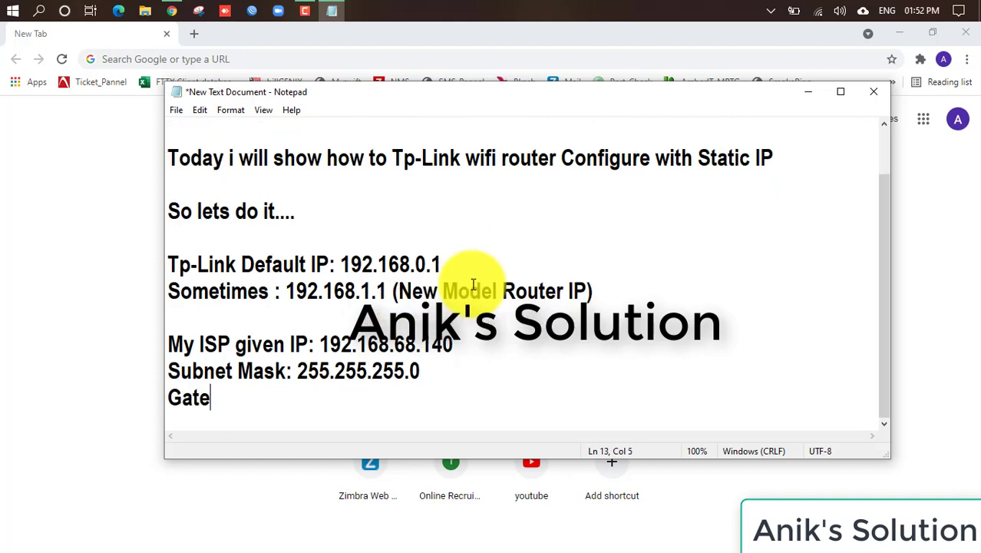
{"action": "type", "text": "way: "}
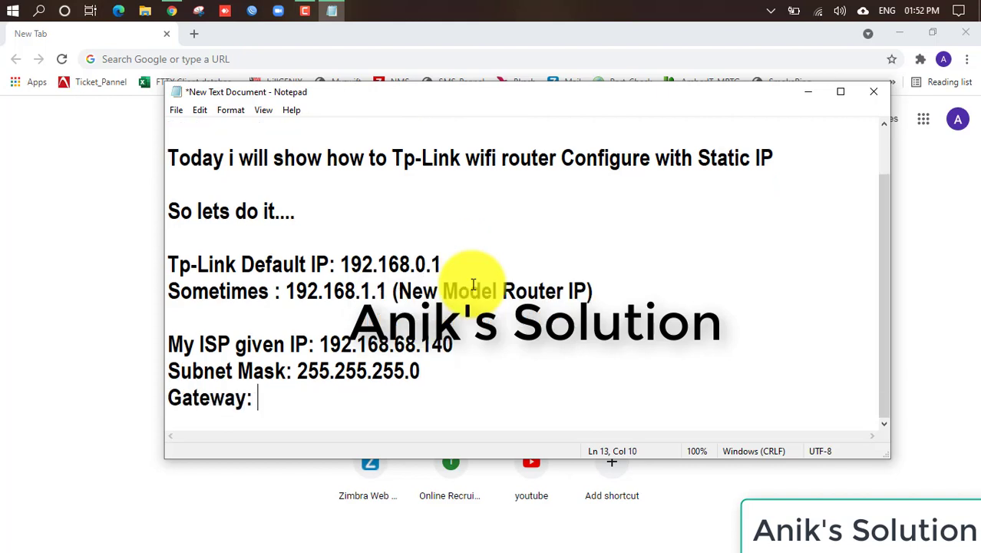
{"action": "type", "text": "19.168."}
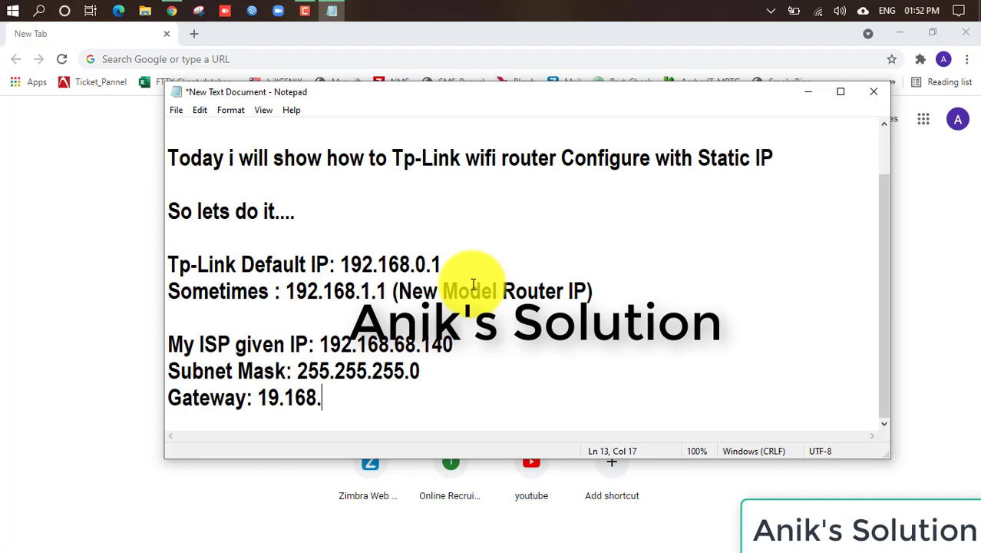
{"action": "type", "text": "68.1"}
{"action": "key", "text": "Return"}
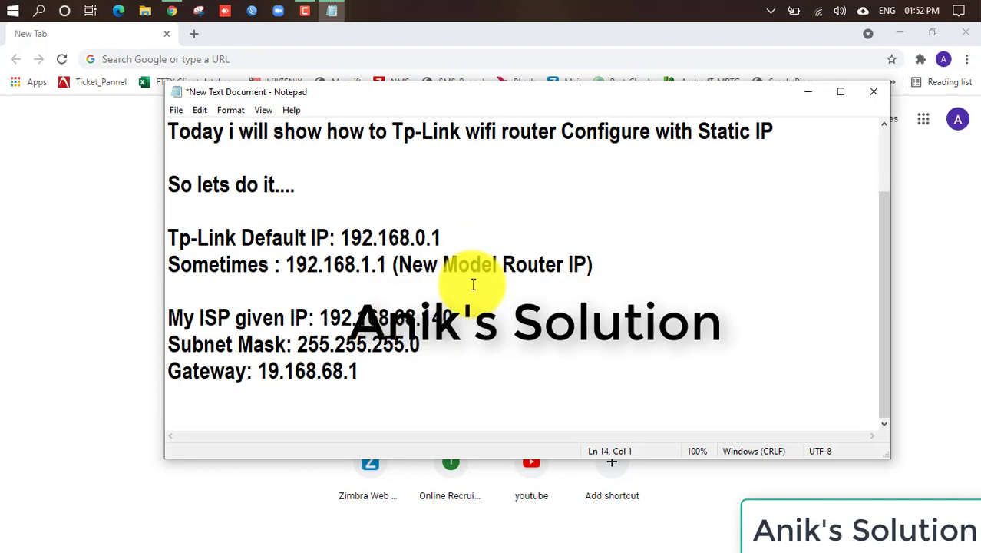
{"action": "type", "text": "Primar"}
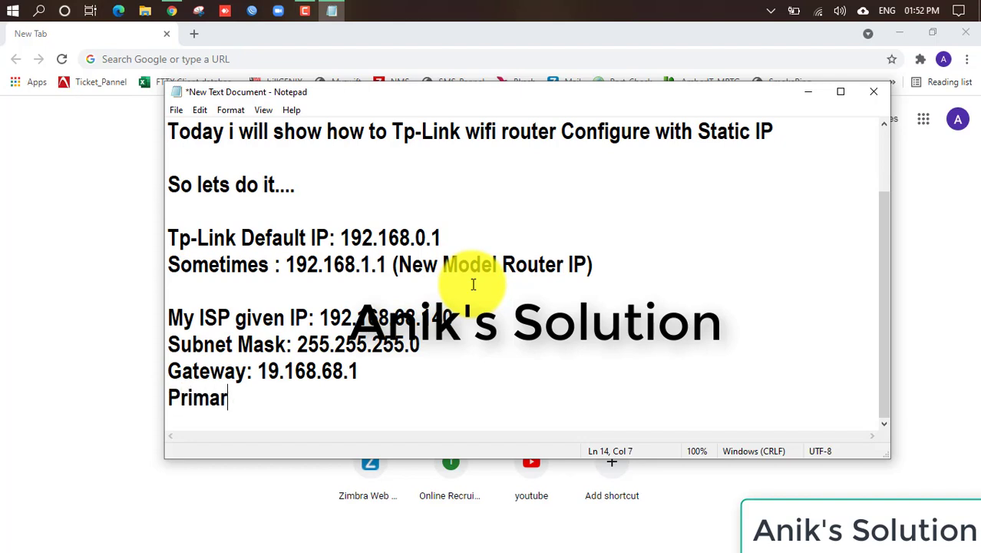
{"action": "type", "text": "y DNS"}
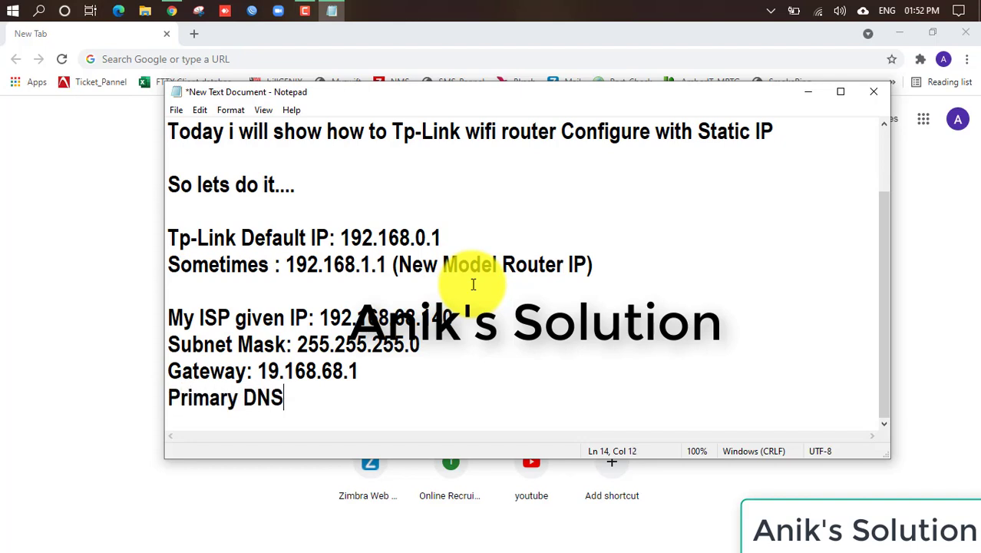
{"action": "type", "text": ": 8.8.8.8"}
{"action": "key", "text": "Return"}
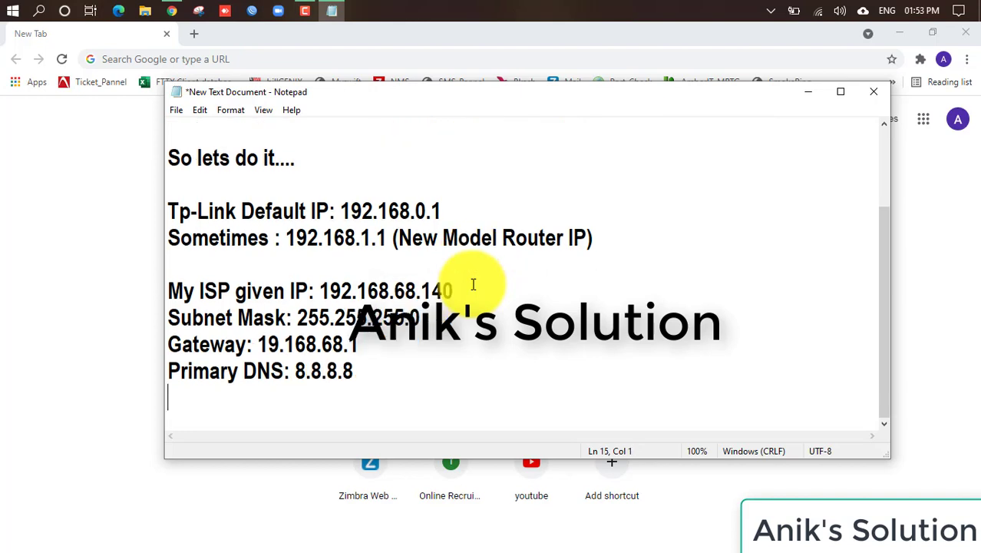
{"action": "type", "text": "Sec"}
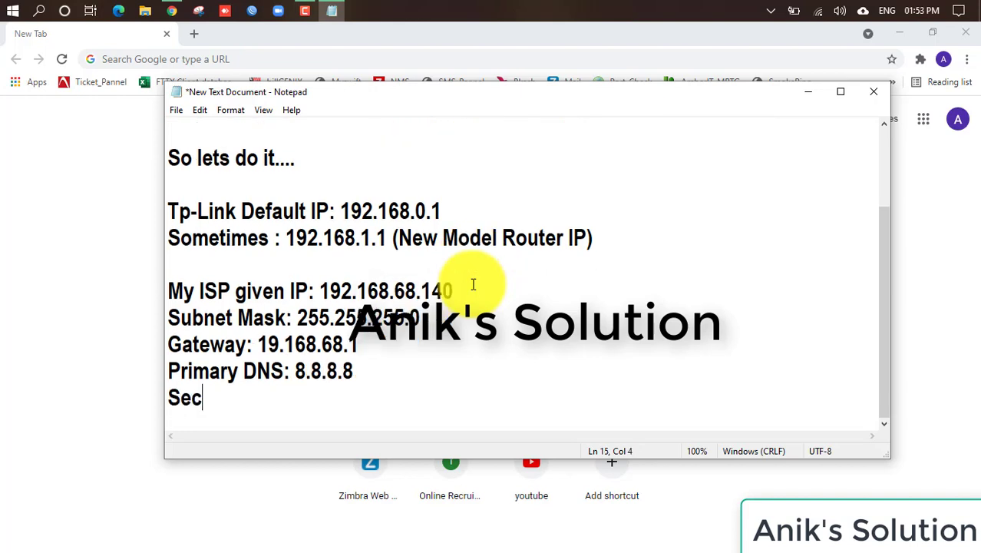
{"action": "type", "text": "ondery "}
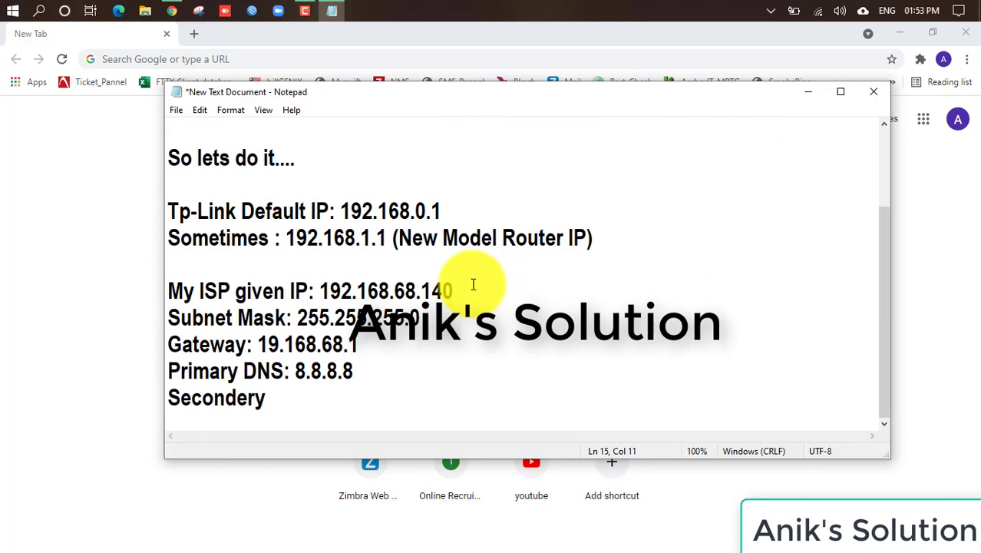
{"action": "type", "text": "DNS: "}
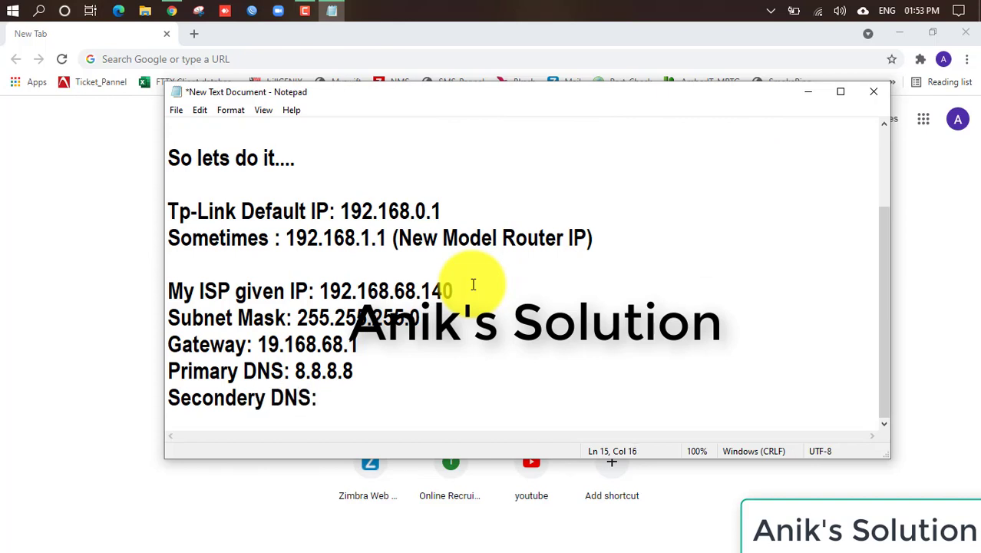
{"action": "type", "text": "1.1..1"}
{"action": "key", "text": "BackSpace"}
{"action": "key", "text": "BackSpace"}
{"action": "type", "text": "1.1"}
Load the router's login page at 192.168.0.1 in Chrome
{"action": "left_click", "coordinate": [52, 212]}
{"action": "left_click", "coordinate": [129, 63]}
{"action": "type", "text": "1"}
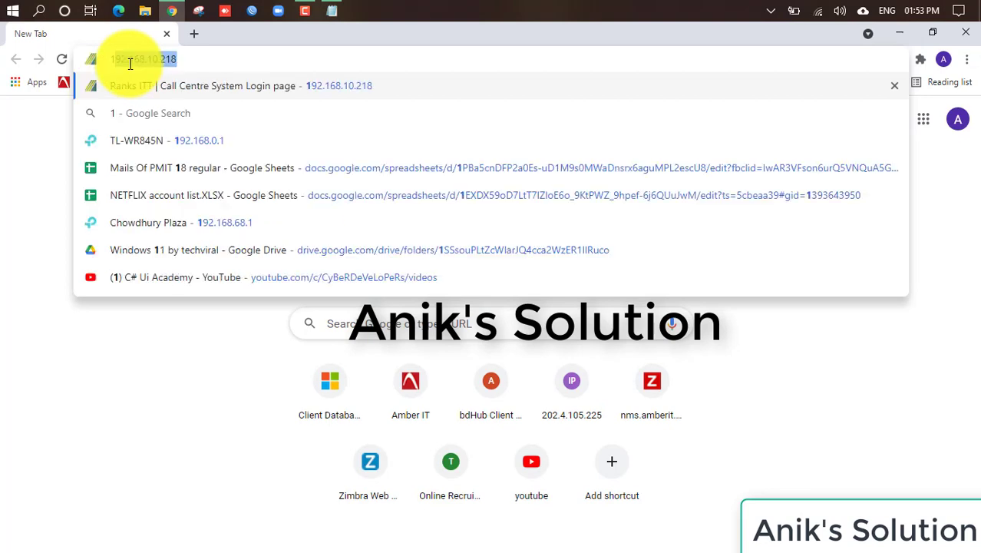
{"action": "type", "text": "92.168.0.1"}
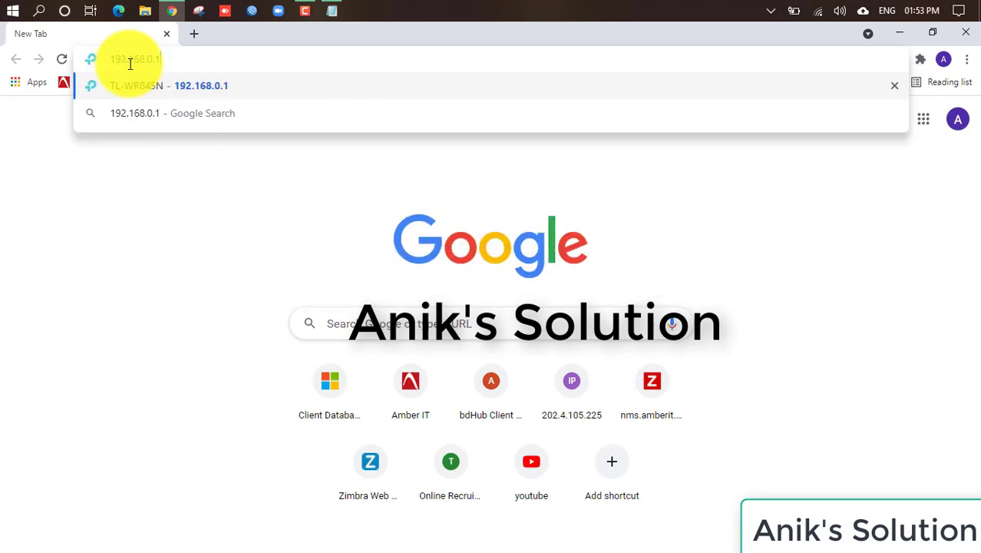
{"action": "key", "text": "Return"}
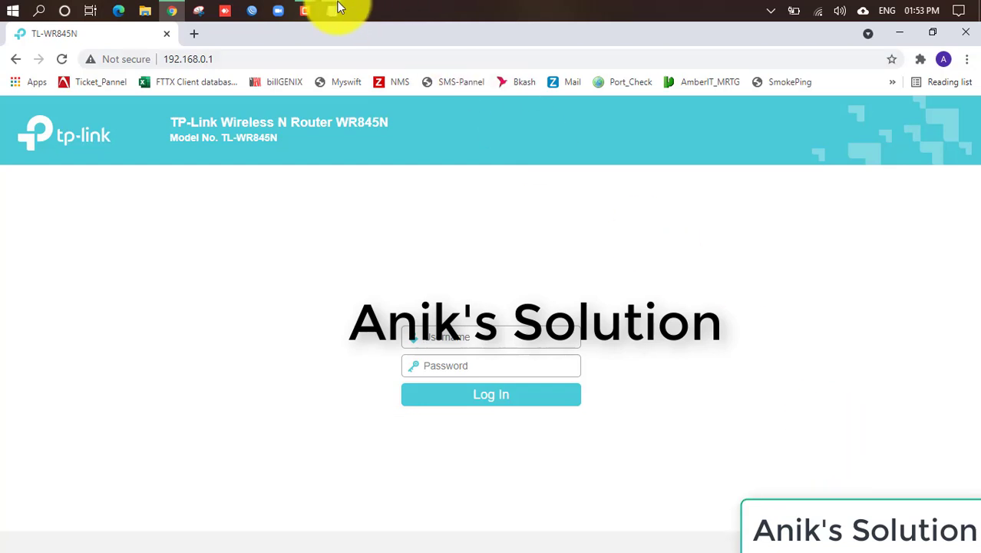
Note in Notepad the default username and password shared by all Tp-Link routers
{"action": "left_click", "coordinate": [333, 11]}
{"action": "key", "text": "Return"}
{"action": "key", "text": "Return"}
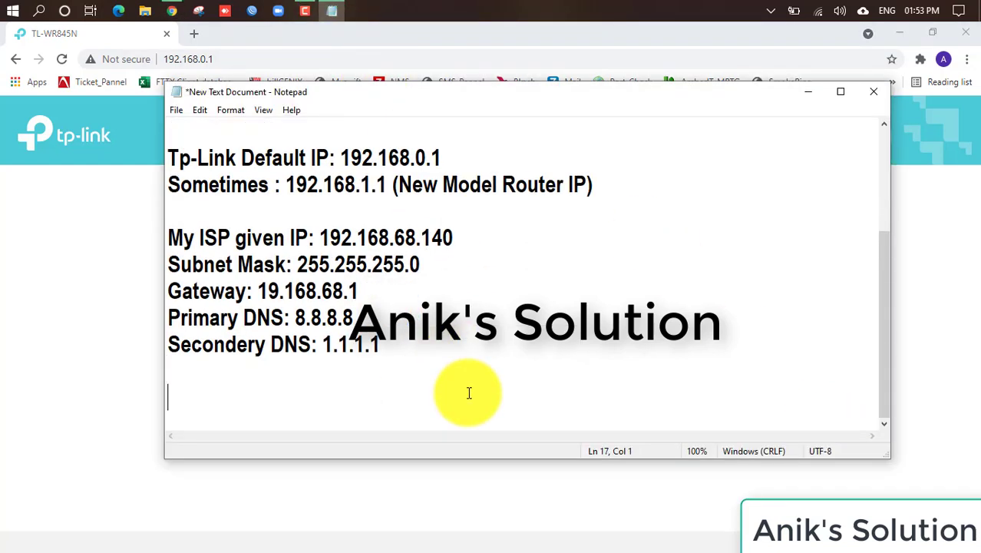
{"action": "type", "text": "All T"}
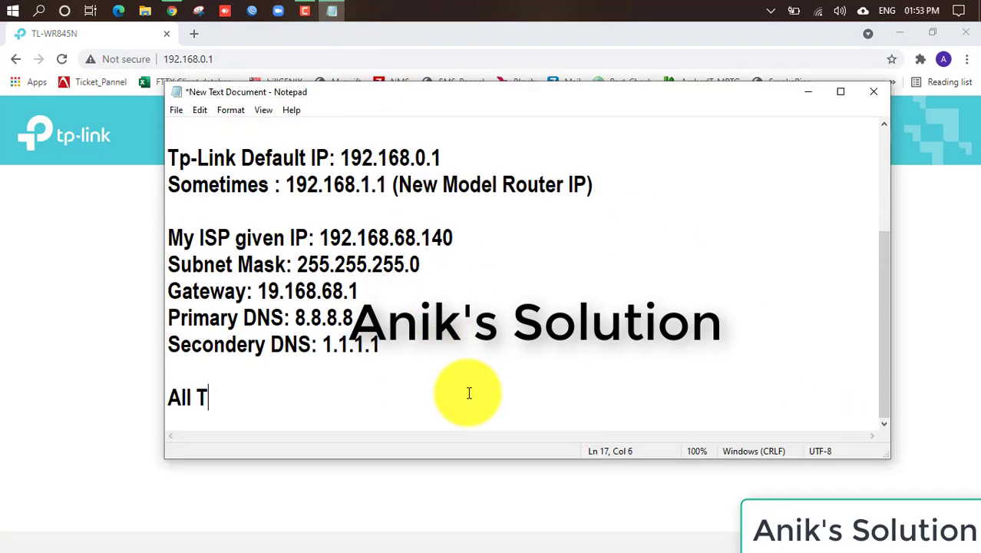
{"action": "type", "text": "p-Link "}
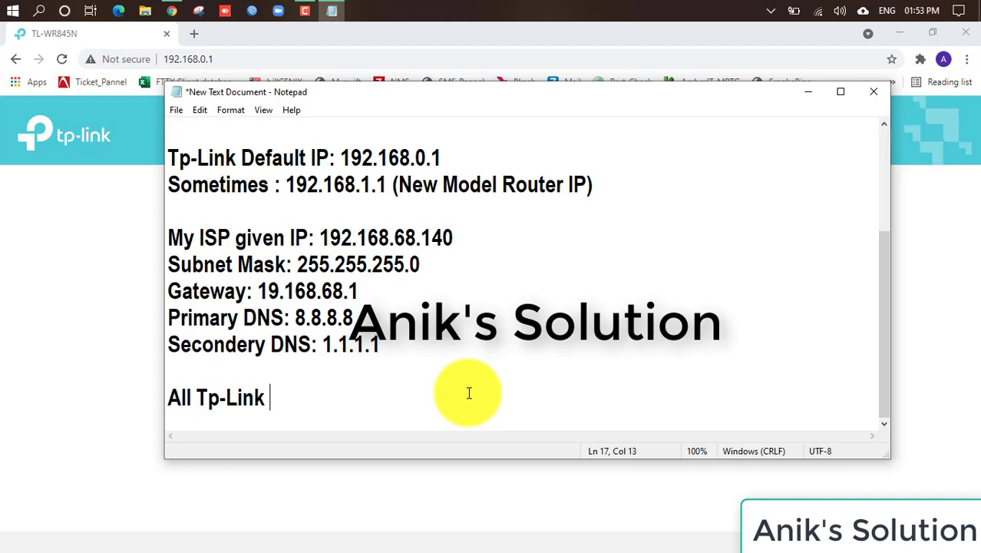
{"action": "type", "text": "router "}
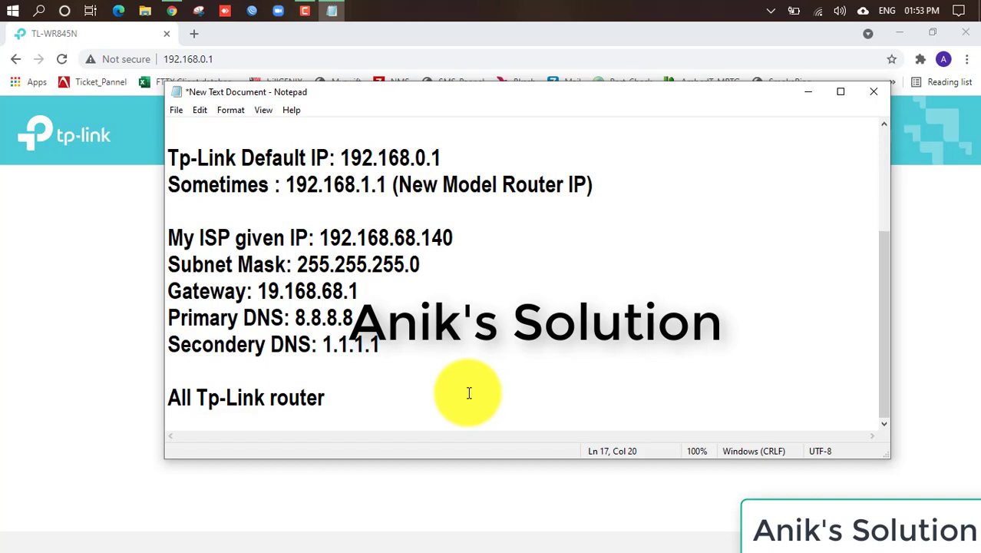
{"action": "type", "text": "user"}
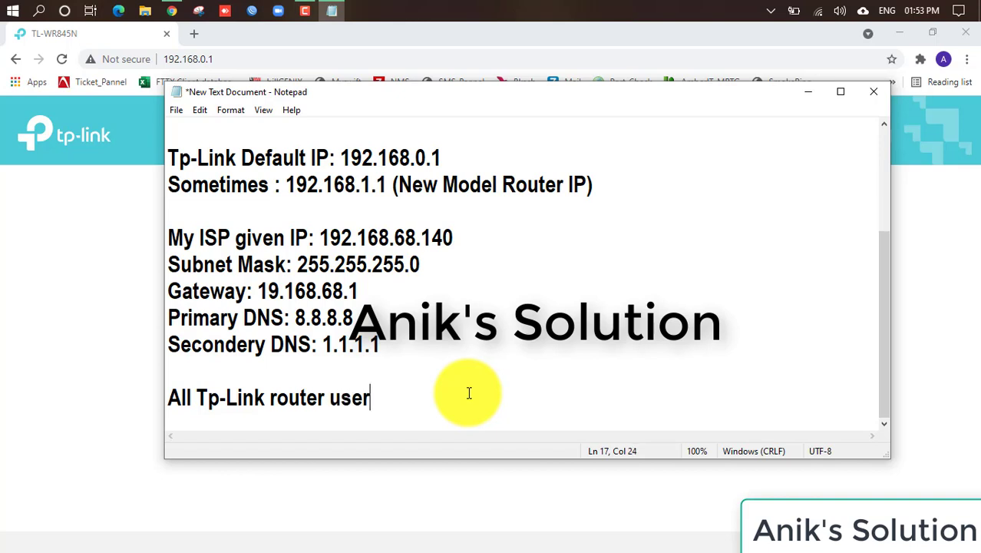
{"action": "type", "text": "name & "}
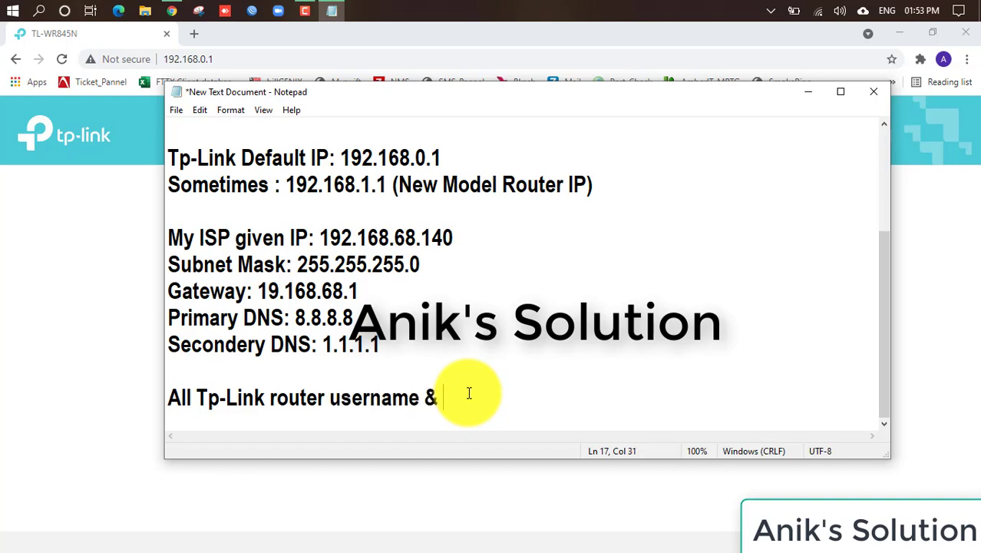
{"action": "type", "text": "Password is"}
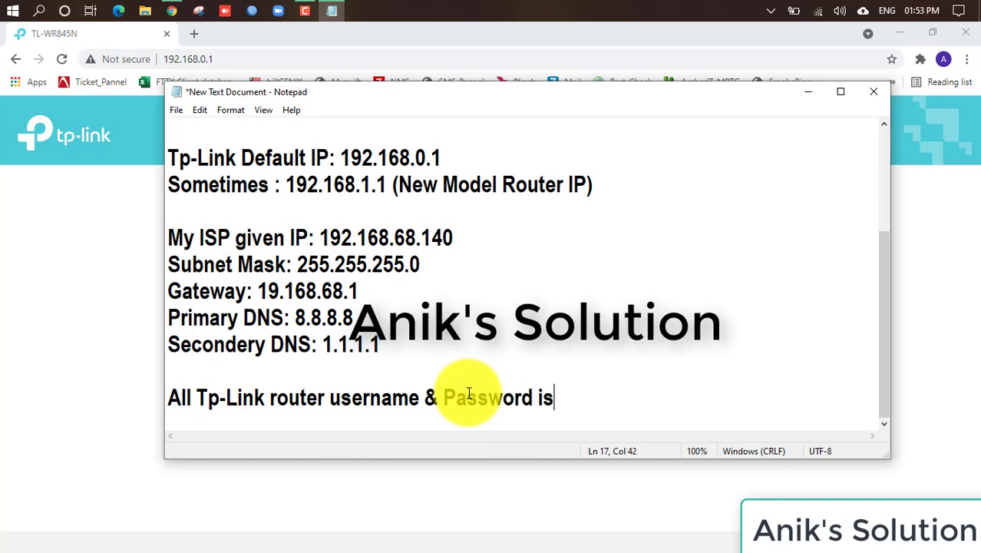
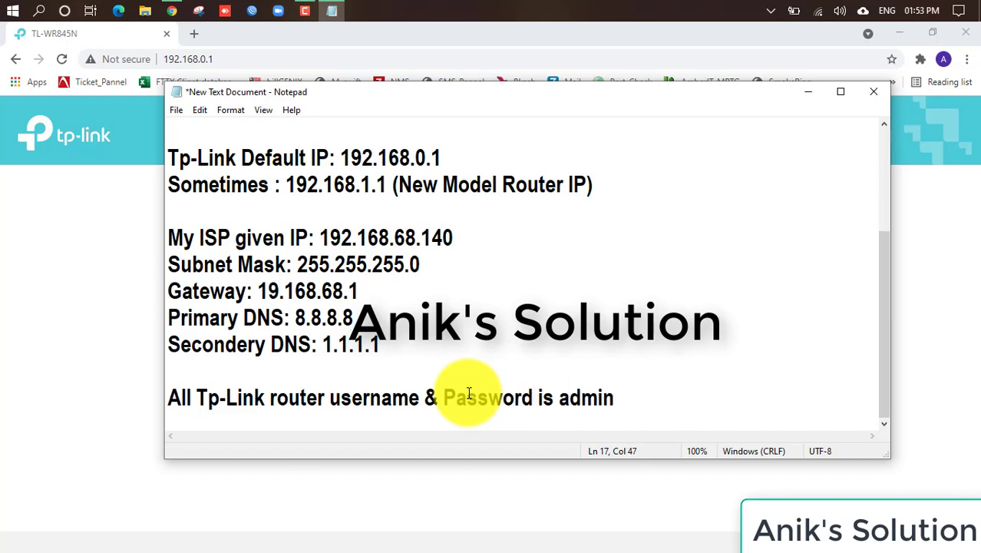
{"action": "type", "text": ")"}
{"action": "key", "text": "Left"}
{"action": "key", "text": "Left"}
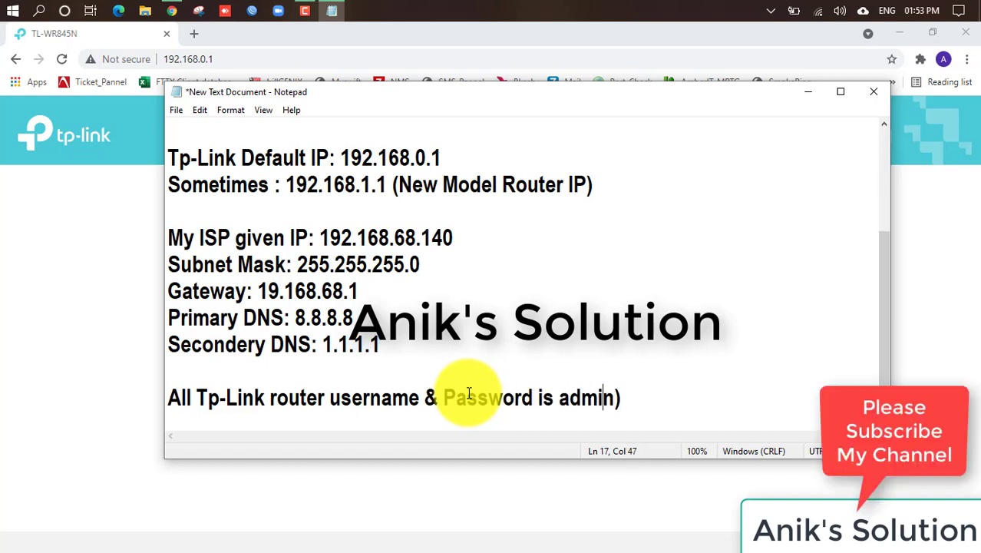
{"action": "key", "text": "Left"}
{"action": "type", "text": "("}
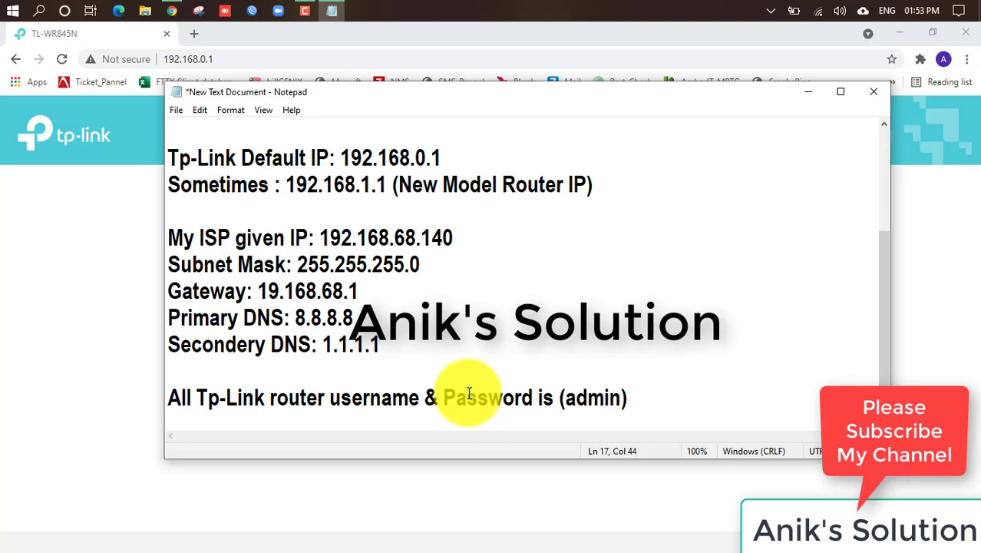
{"action": "left_click", "coordinate": [121, 324]}
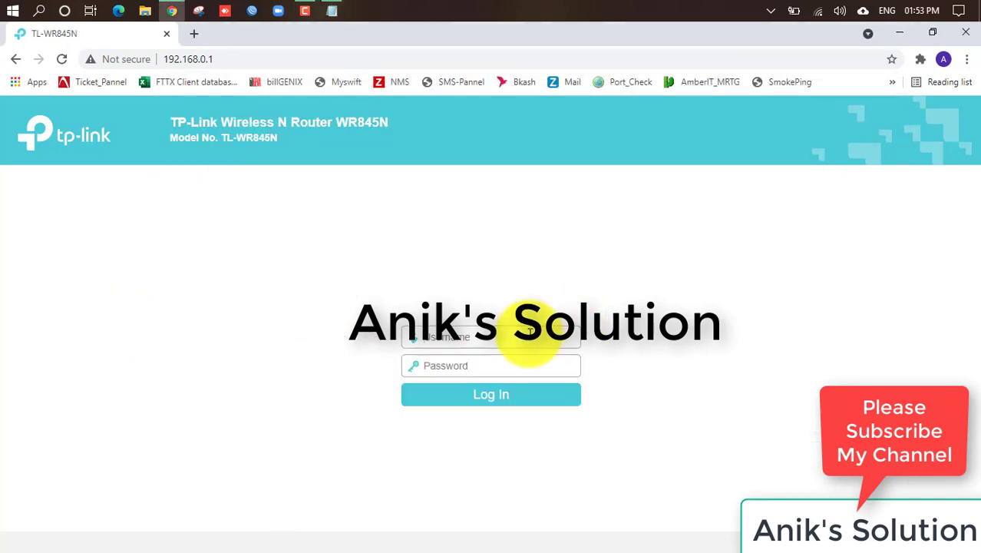
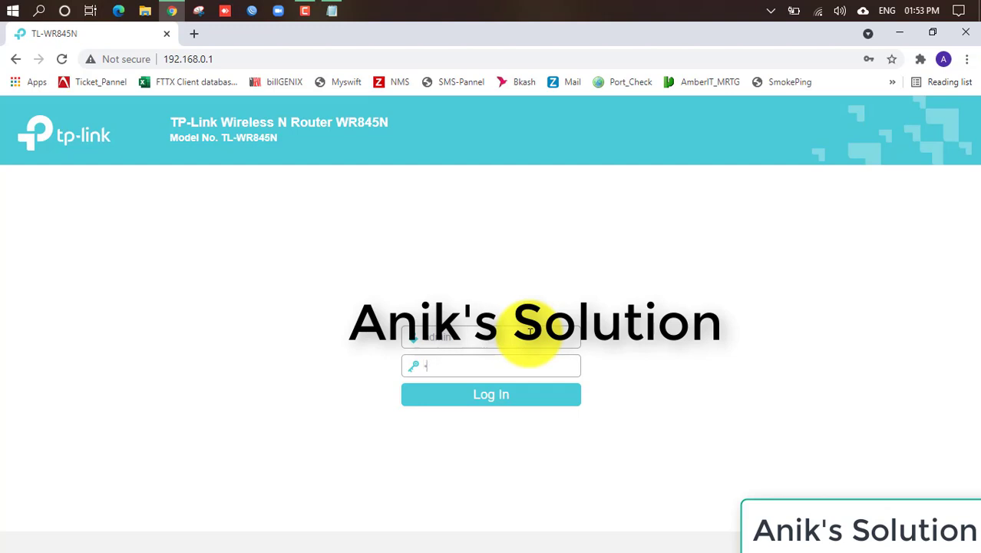
Sign in with the router password, dismiss Chrome's breach warning, and advance Quick Setup to Time Zone
{"action": "key", "text": "Return"}
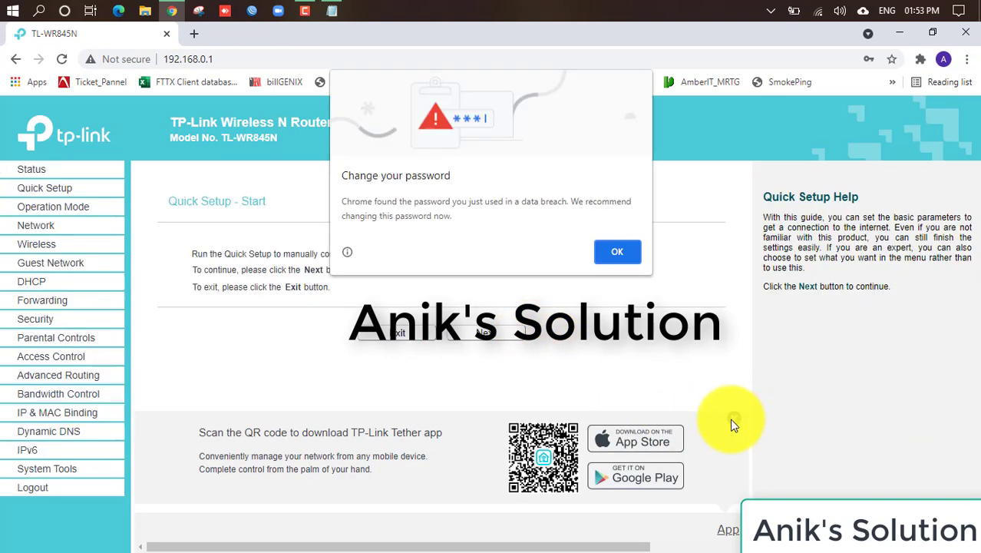
{"action": "left_click", "coordinate": [616, 251]}
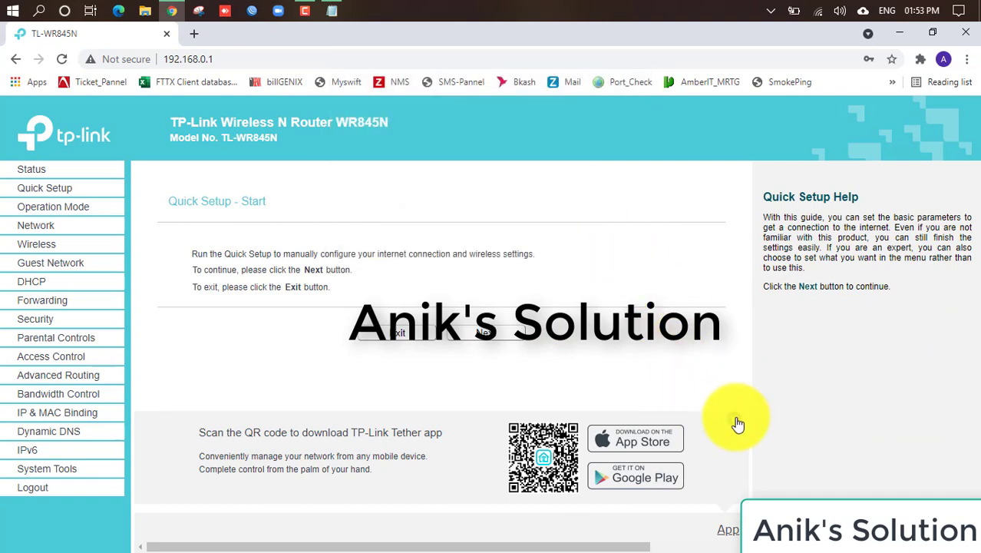
{"action": "left_click", "coordinate": [39, 191]}
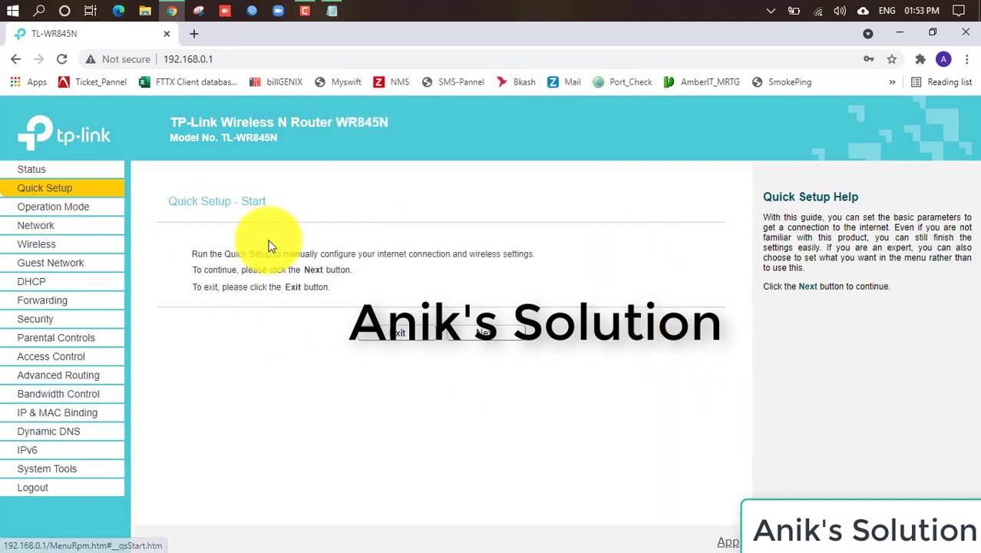
{"action": "left_click", "coordinate": [471, 333]}
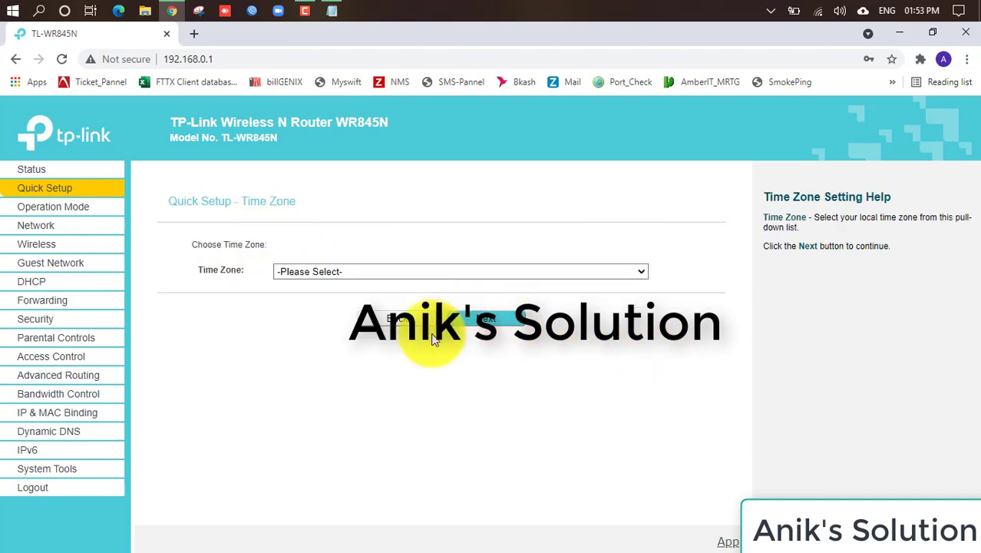
Set the router's time zone to (GMT+06:00) Almaty, Astana, Dhaka
{"action": "left_click", "coordinate": [339, 273]}
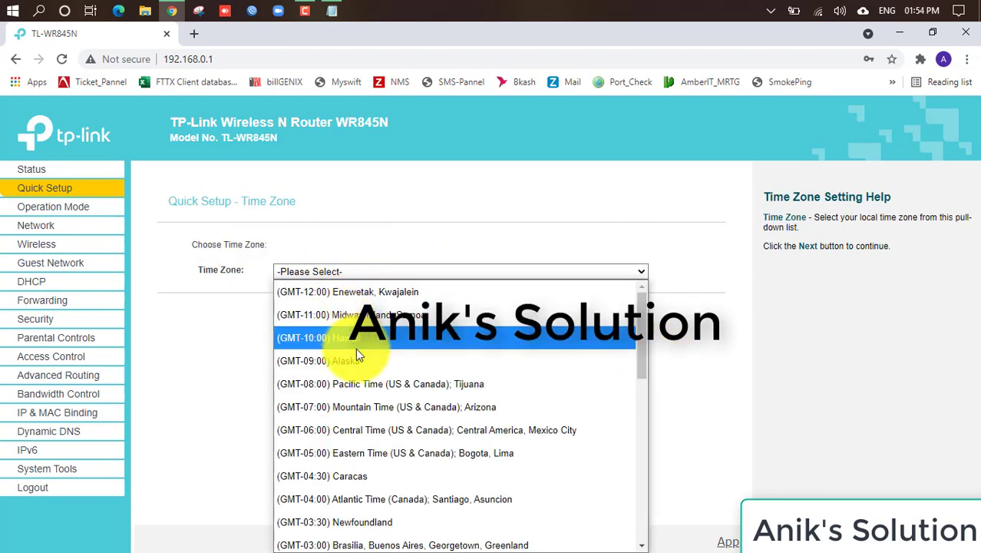
{"action": "scroll", "coordinate": [357, 352], "scroll_direction": "down", "scroll_amount": 7}
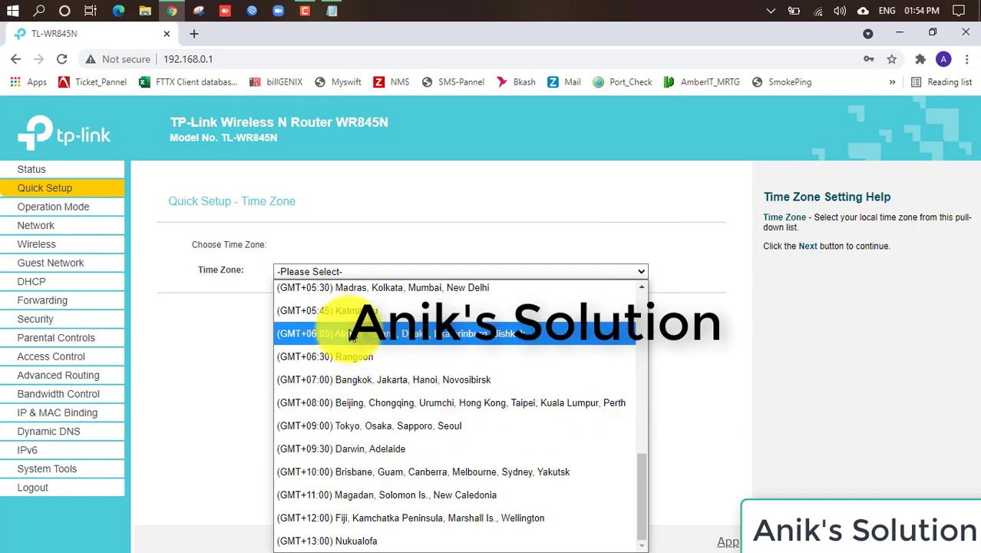
{"action": "left_click", "coordinate": [328, 336]}
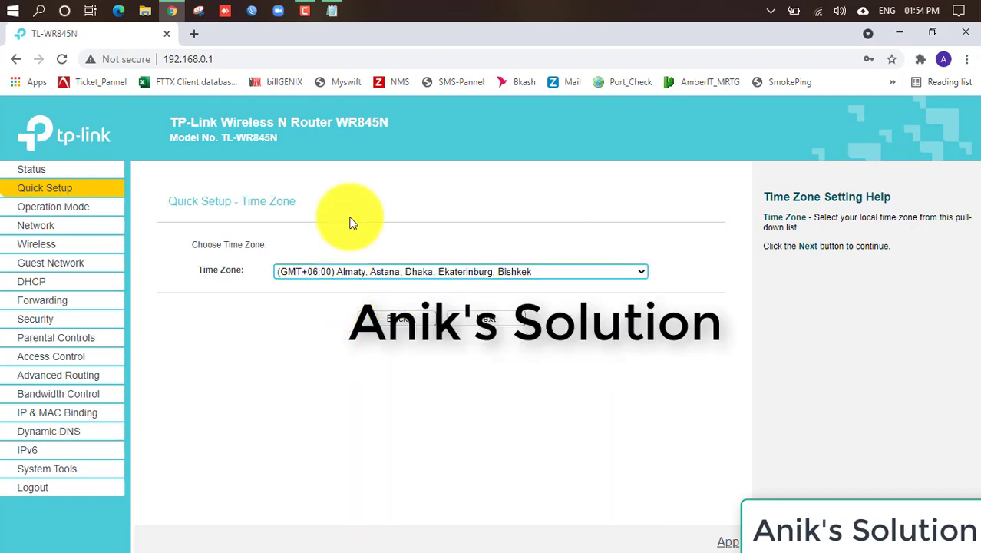
Add the line 'Time zone GTM +6:00' to the Notepad notes
{"action": "left_click", "coordinate": [328, 9]}
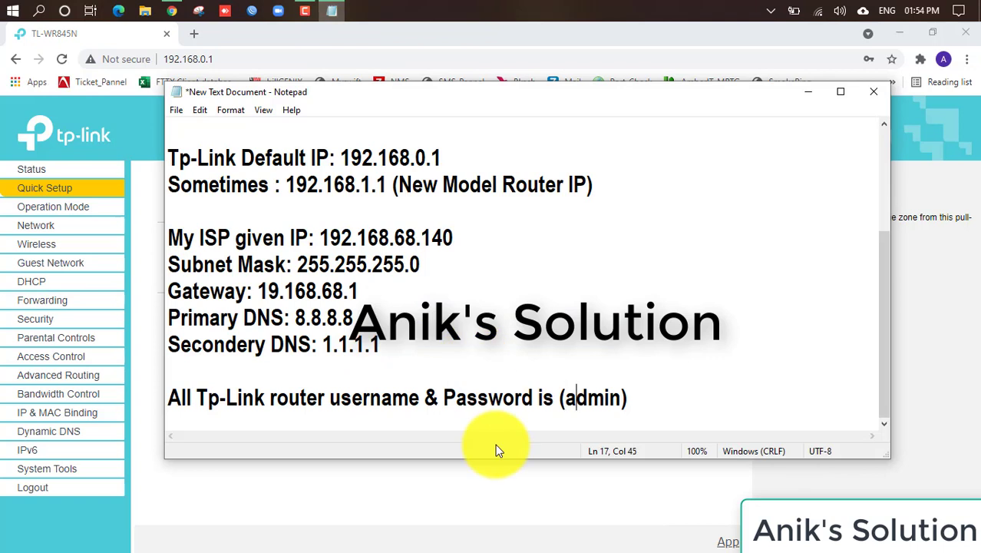
{"action": "key", "text": "Right"}
{"action": "key", "text": "Right"}
{"action": "key", "text": "Right"}
{"action": "key", "text": "Right"}
{"action": "key", "text": "Right"}
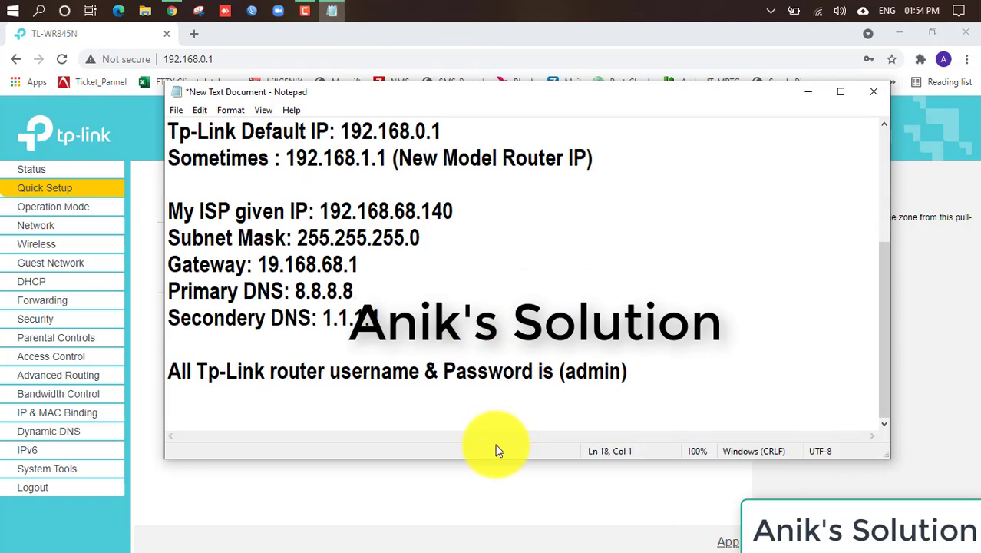
{"action": "type", "text": "Time z"}
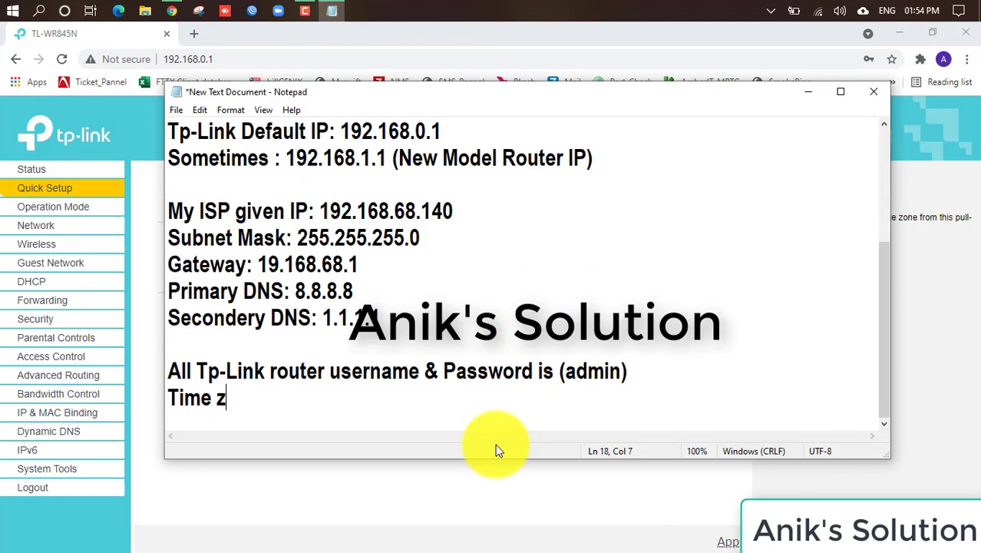
{"action": "type", "text": "one GTM"}
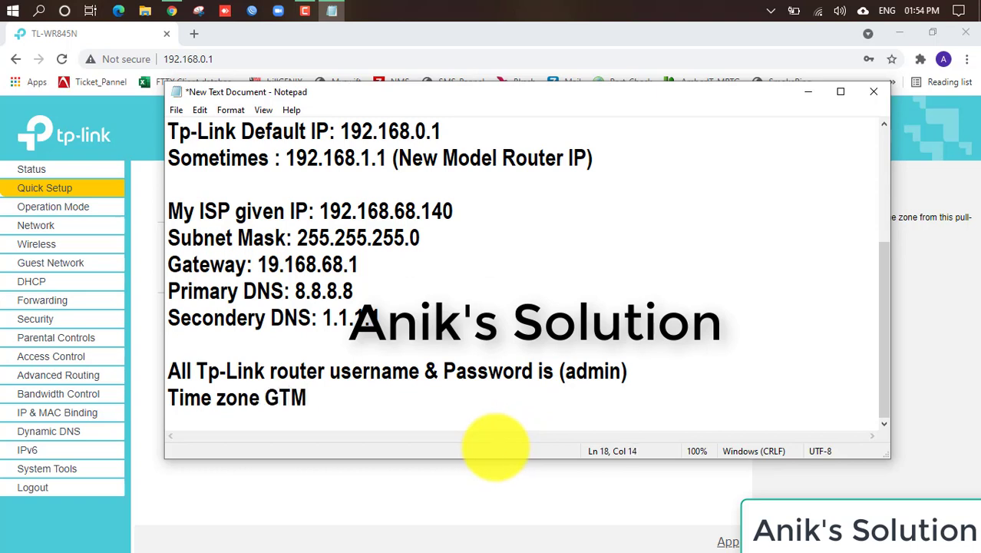
{"action": "type", "text": " +6:00"}
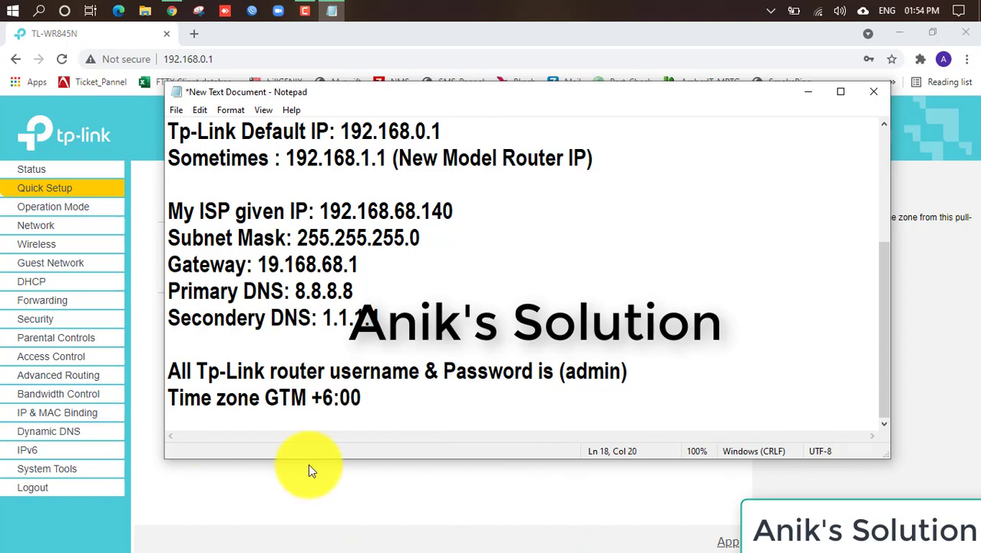
{"action": "left_click", "coordinate": [329, 491]}
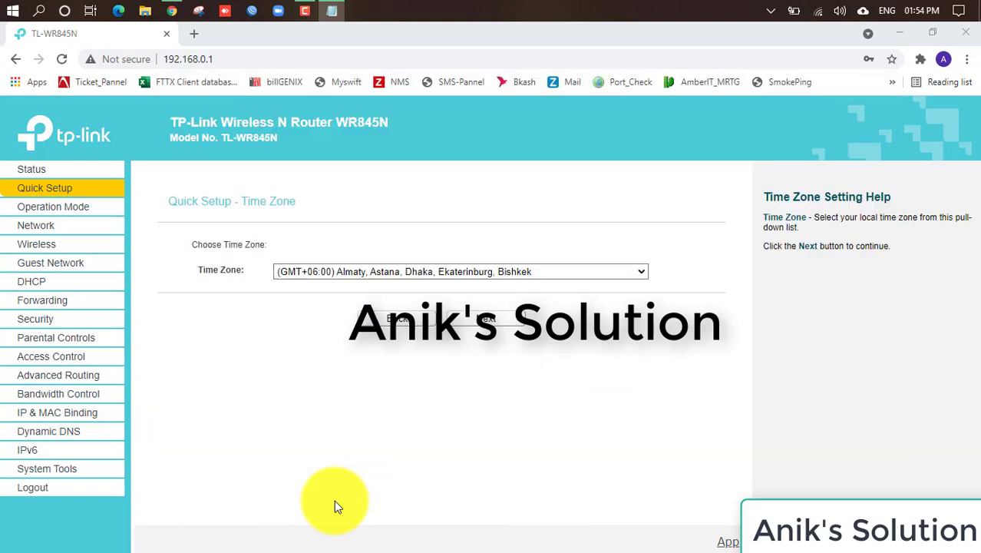
Keep Wireless Router operation mode and choose Static IP as the WAN connection type
{"action": "left_click", "coordinate": [467, 323]}
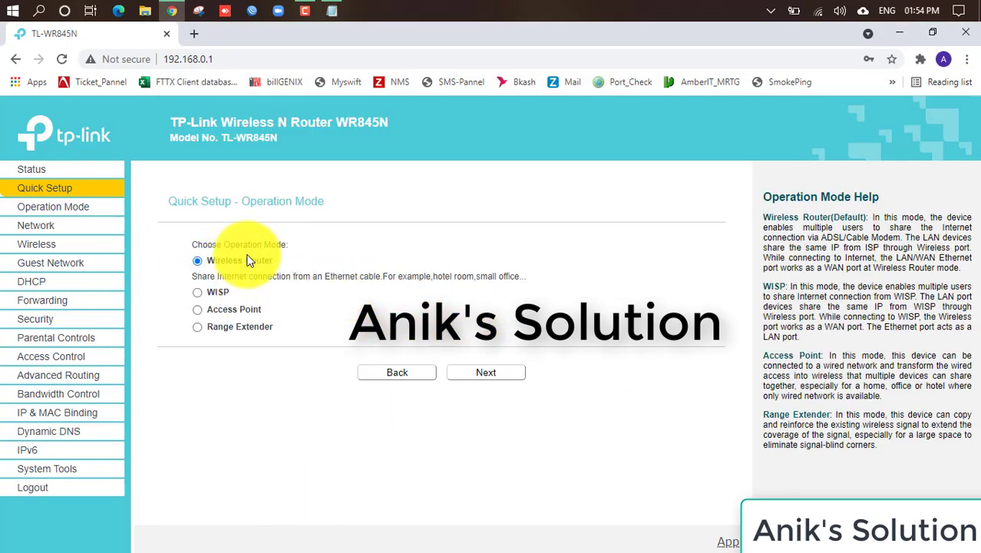
{"action": "left_click", "coordinate": [501, 373]}
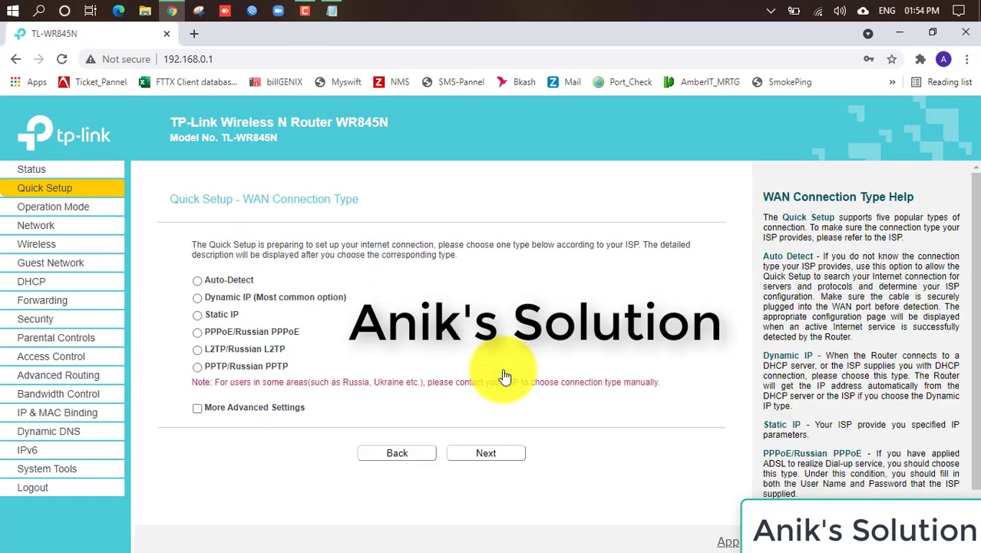
{"action": "left_click", "coordinate": [197, 315]}
{"action": "left_click", "coordinate": [495, 472]}
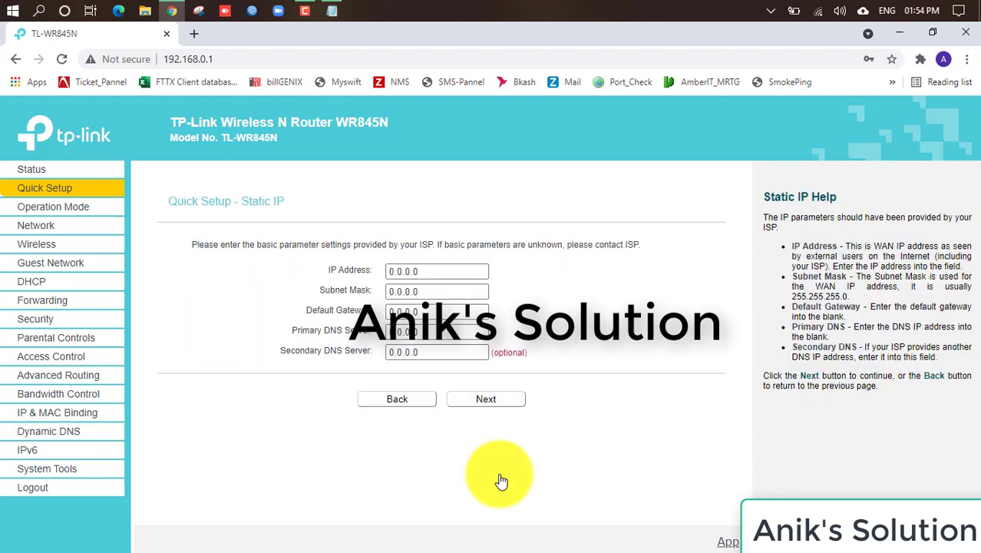
Copy IP address 192.168.68.140 and subnet mask 255.255.255.0 from the notes into the form
{"action": "left_click", "coordinate": [331, 11]}
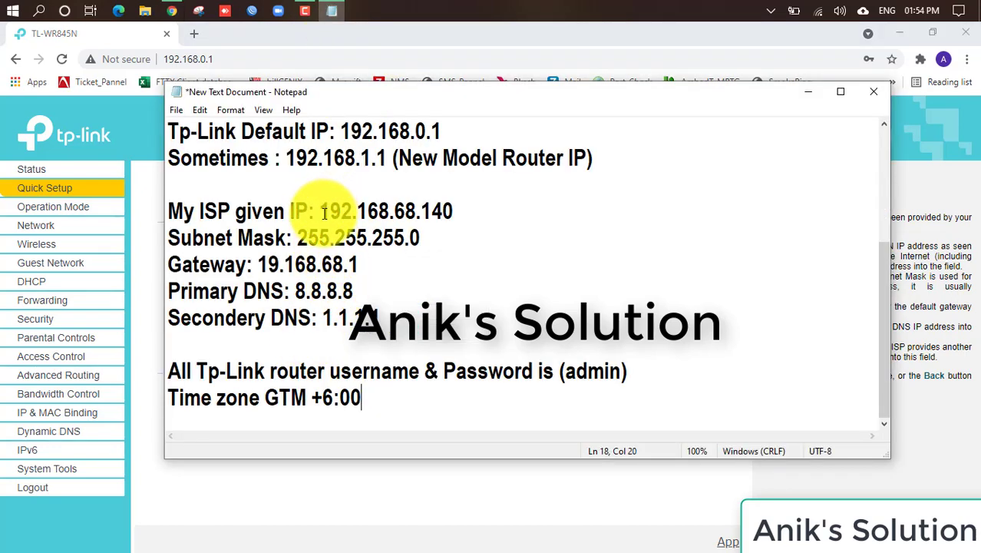
{"action": "left_click_drag", "start_coordinate": [320, 210], "coordinate": [452, 199]}
{"action": "key", "text": "ctrl+c"}
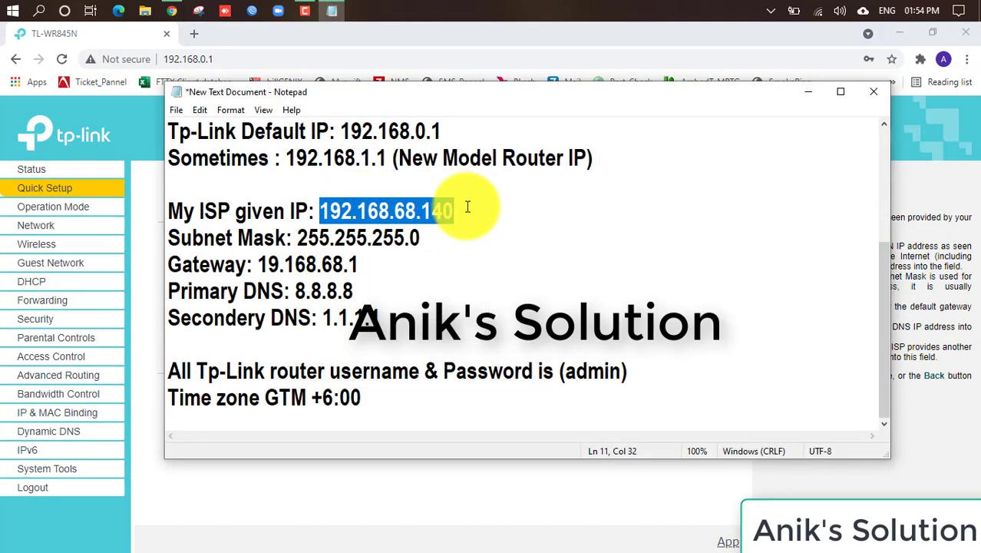
{"action": "left_click", "coordinate": [808, 91]}
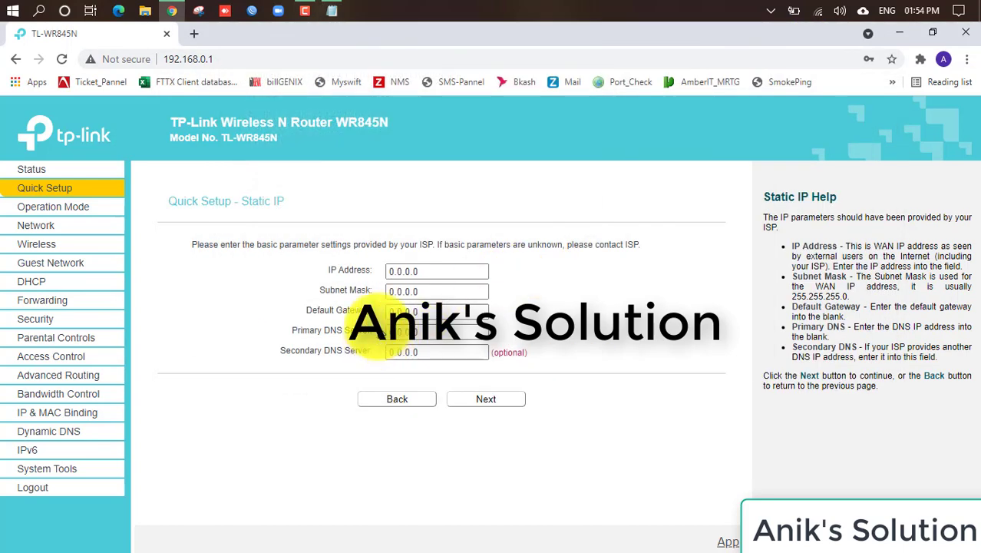
{"action": "double_click", "coordinate": [434, 270]}
{"action": "key", "text": "ctrl+v"}
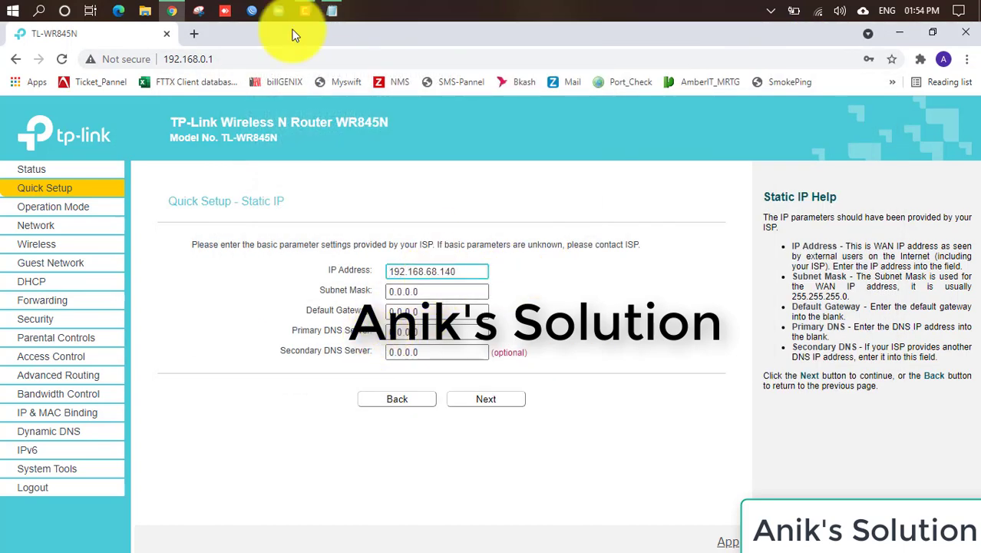
{"action": "left_click", "coordinate": [331, 10]}
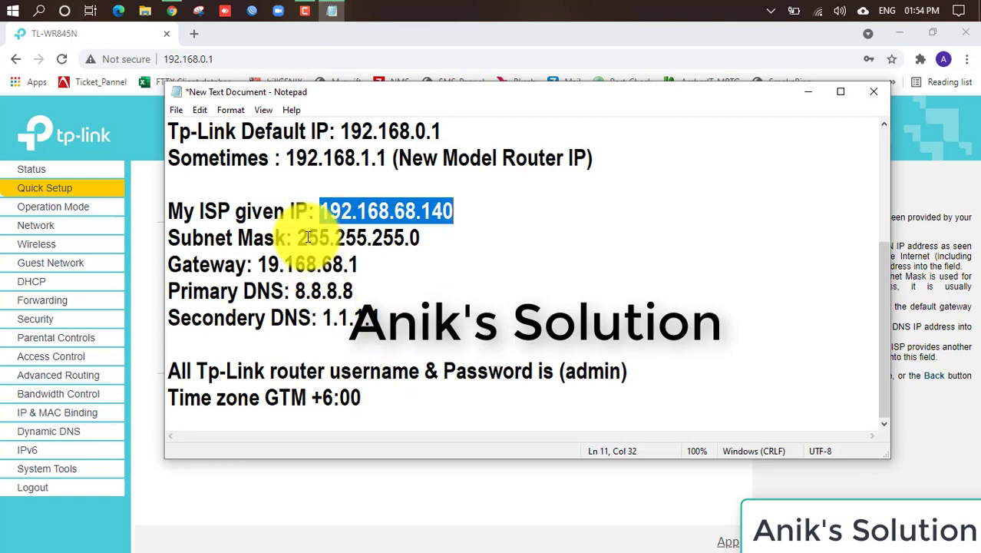
{"action": "left_click_drag", "start_coordinate": [297, 238], "coordinate": [419, 240]}
{"action": "key", "text": "ctrl+c"}
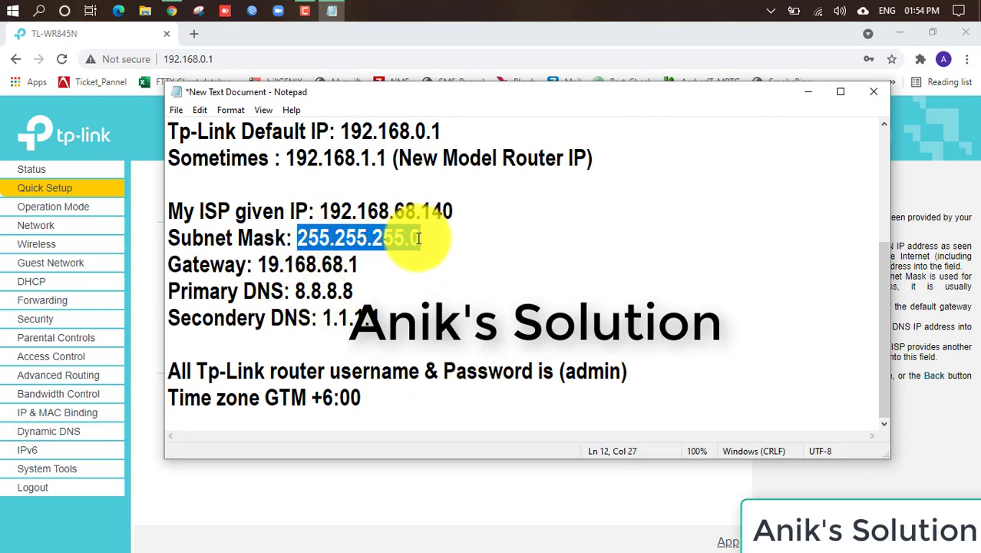
{"action": "left_click", "coordinate": [819, 92]}
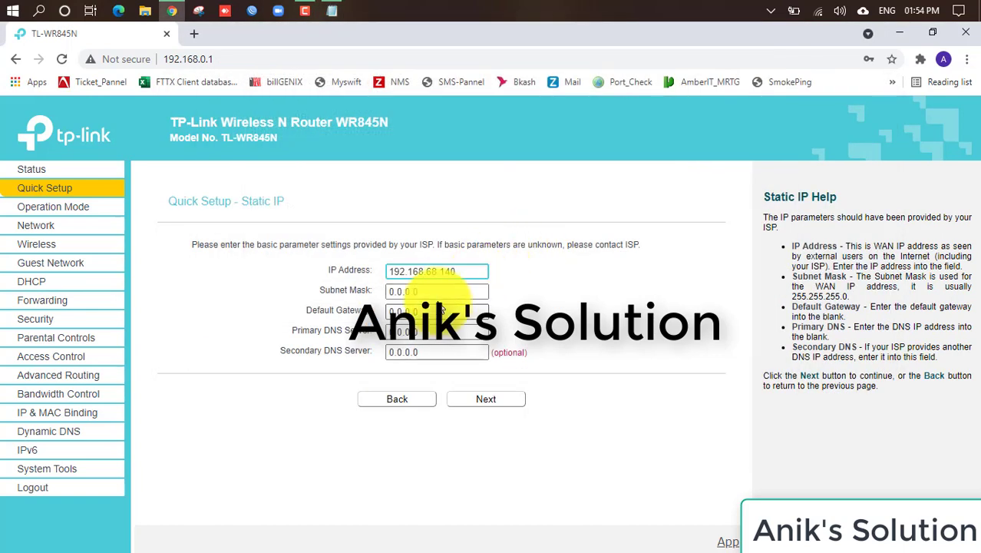
{"action": "double_click", "coordinate": [438, 290]}
{"action": "key", "text": "ctrl+v"}
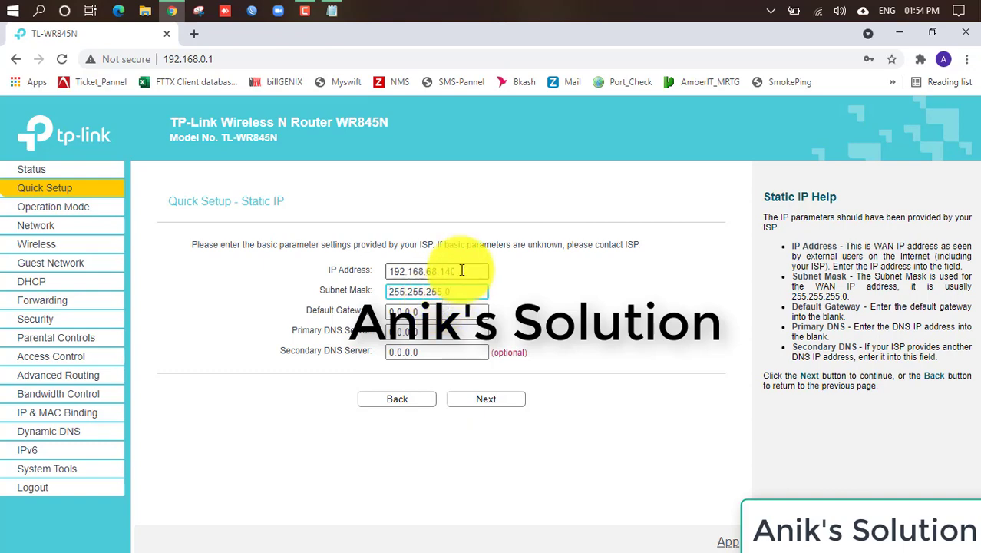
Paste the default gateway 192.168.68.1 from the notes
{"action": "left_click_drag", "start_coordinate": [460, 271], "coordinate": [374, 288]}
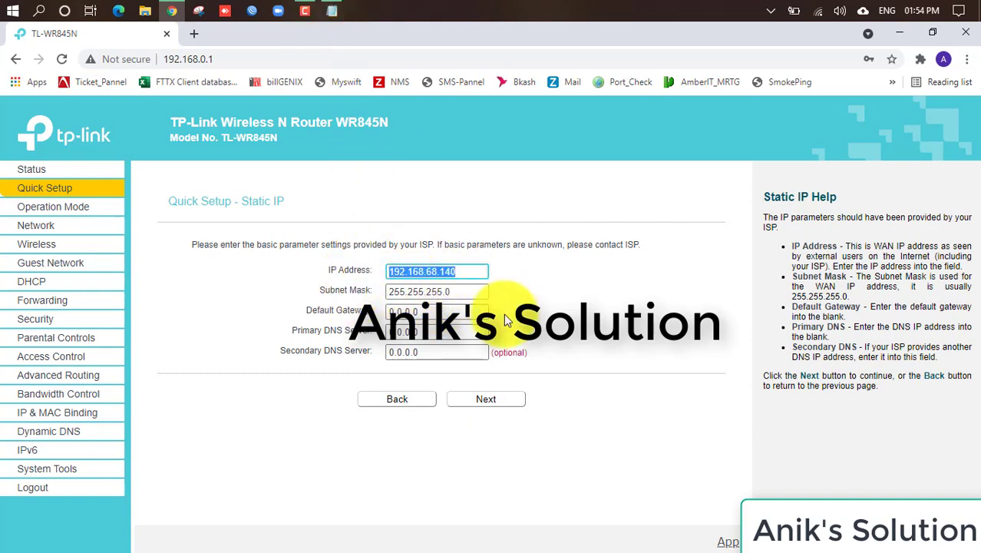
{"action": "double_click", "coordinate": [434, 310]}
{"action": "left_click", "coordinate": [332, 11]}
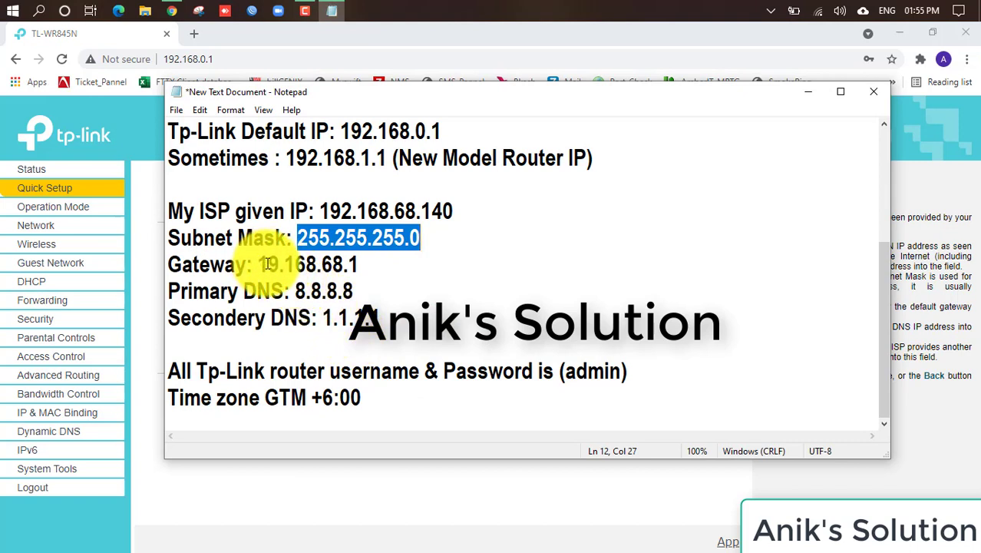
{"action": "left_click", "coordinate": [281, 254]}
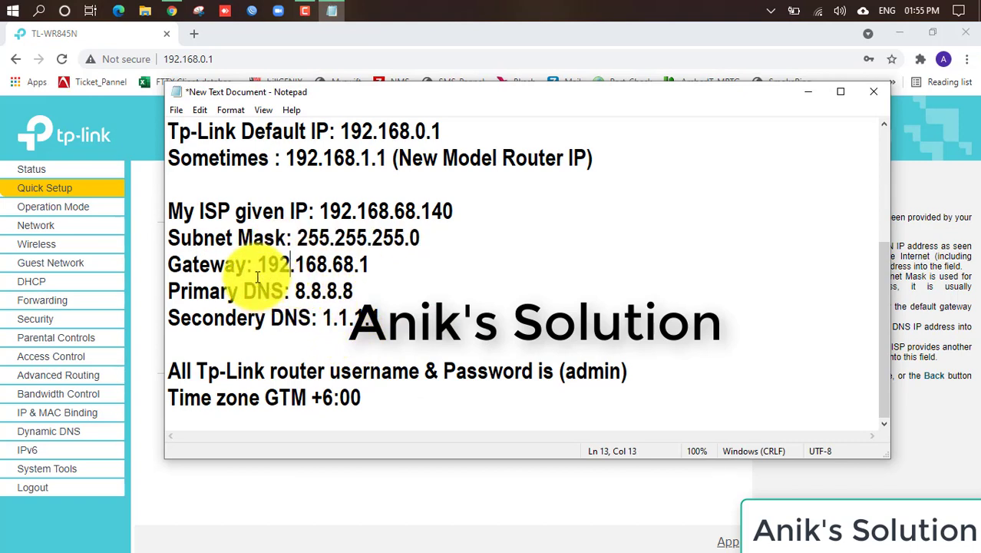
{"action": "left_click_drag", "start_coordinate": [253, 264], "coordinate": [366, 261]}
{"action": "key", "text": "ctrl+c"}
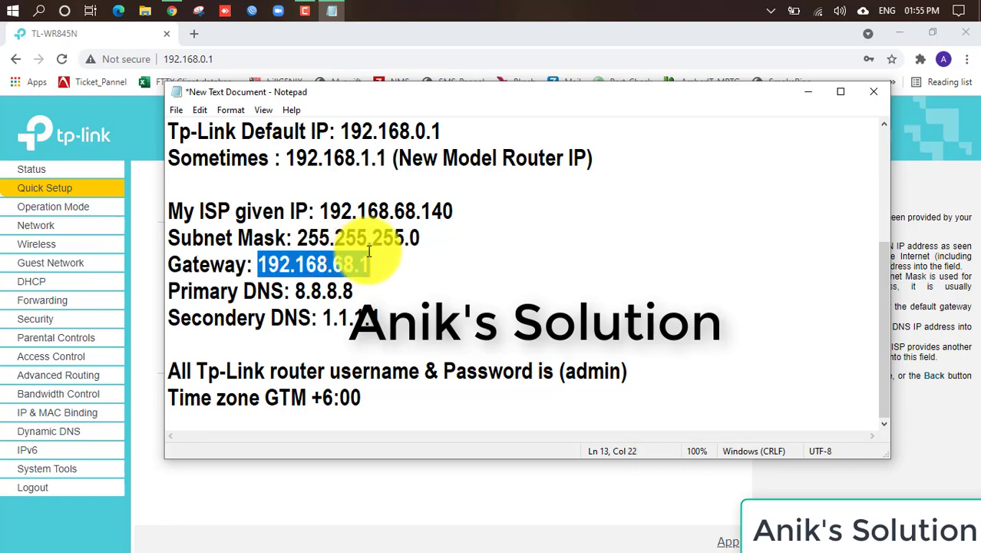
{"action": "left_click", "coordinate": [809, 95]}
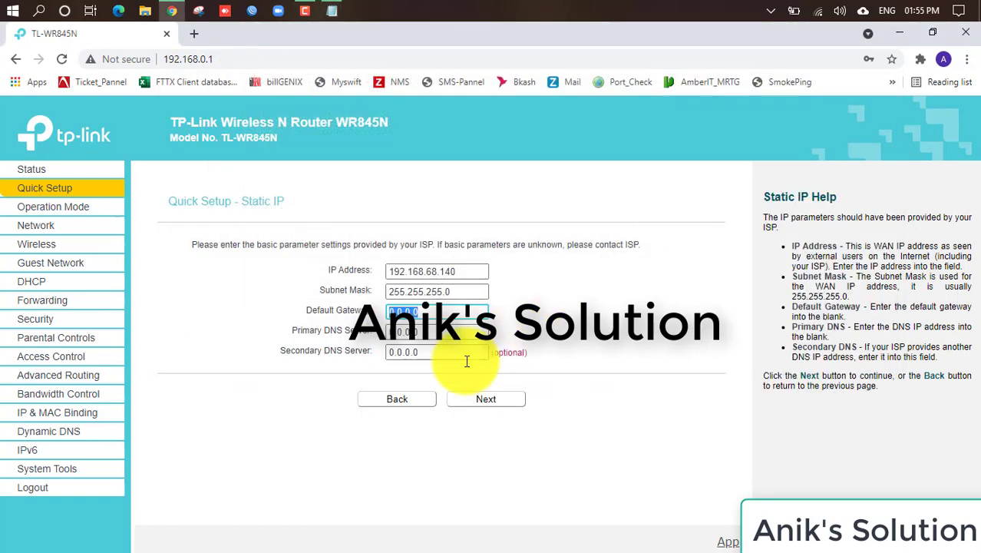
{"action": "key", "text": "ctrl+v"}
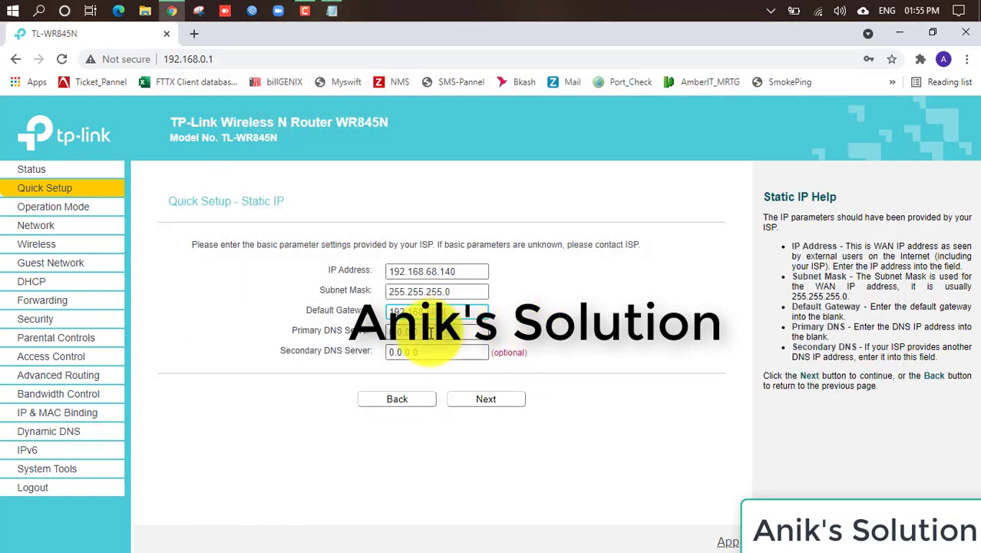
Fill Primary DNS 8.8.8.8 and Secondary DNS 1.1.1.1, then submit the static IP settings
{"action": "left_click", "coordinate": [430, 330]}
{"action": "left_click", "coordinate": [332, 11]}
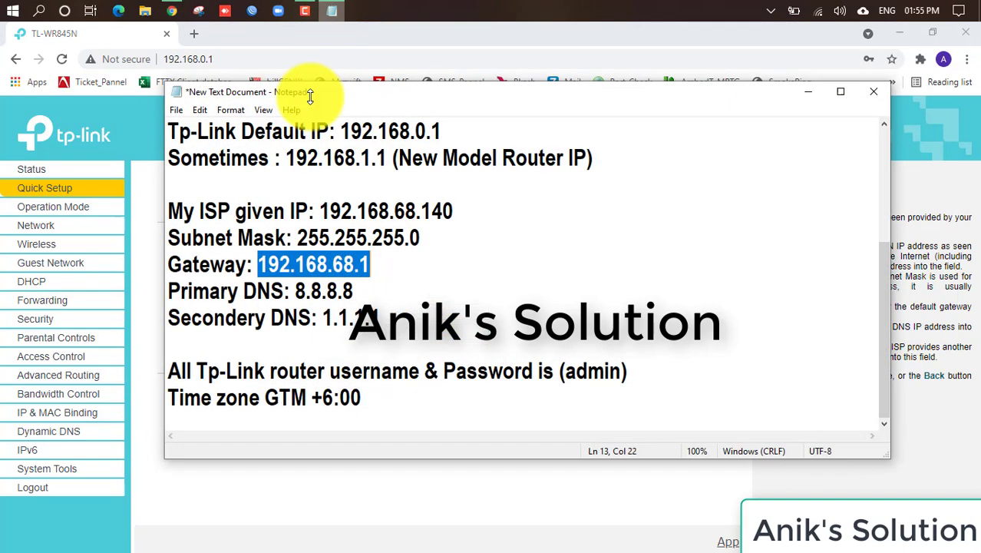
{"action": "left_click_drag", "start_coordinate": [295, 291], "coordinate": [356, 282]}
{"action": "key", "text": "ctrl+c"}
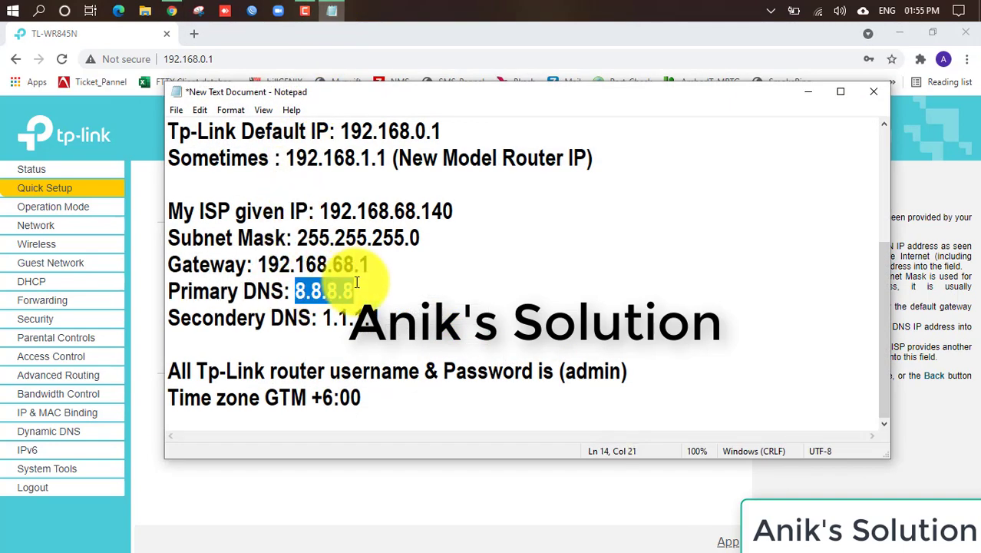
{"action": "left_click", "coordinate": [346, 488]}
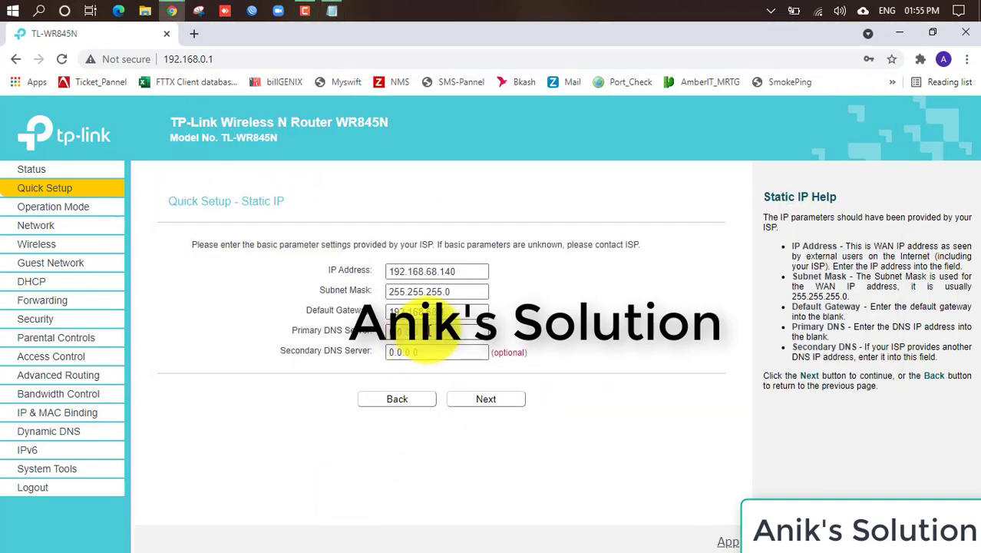
{"action": "double_click", "coordinate": [430, 329]}
{"action": "key", "text": "ctrl+v"}
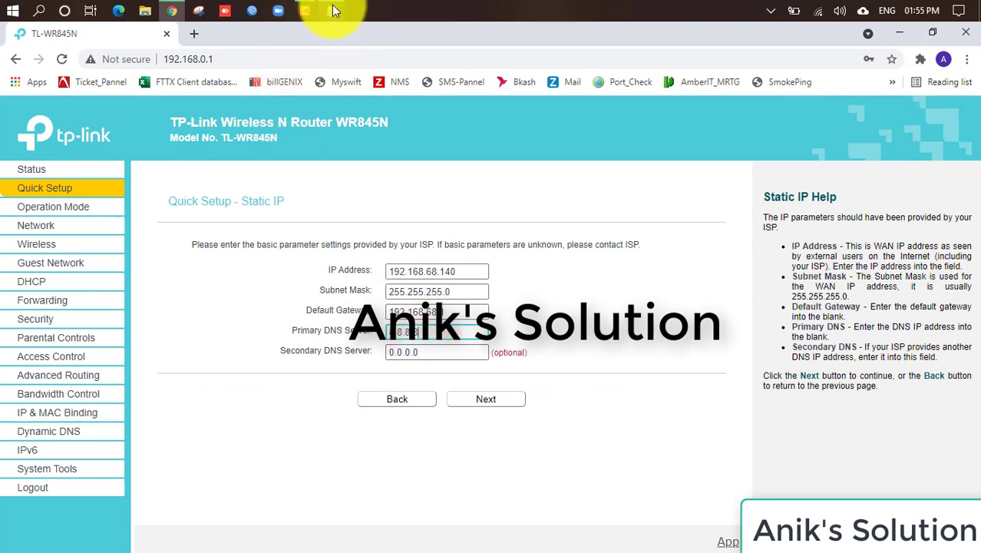
{"action": "left_click", "coordinate": [332, 9]}
{"action": "left_click_drag", "start_coordinate": [321, 318], "coordinate": [378, 313]}
{"action": "left_click", "coordinate": [358, 495]}
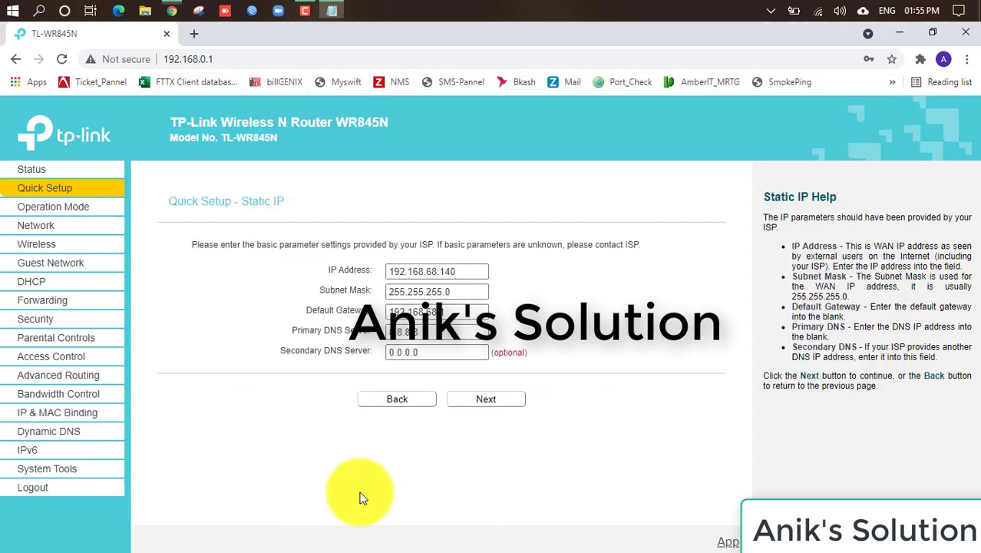
{"action": "double_click", "coordinate": [431, 350]}
{"action": "type", "text": "1.1.1."}
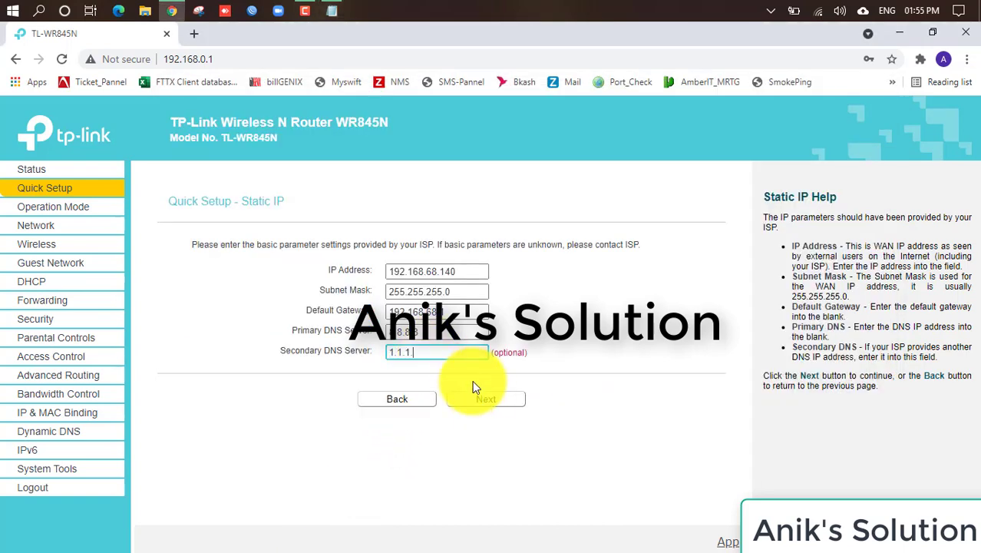
{"action": "type", "text": "1"}
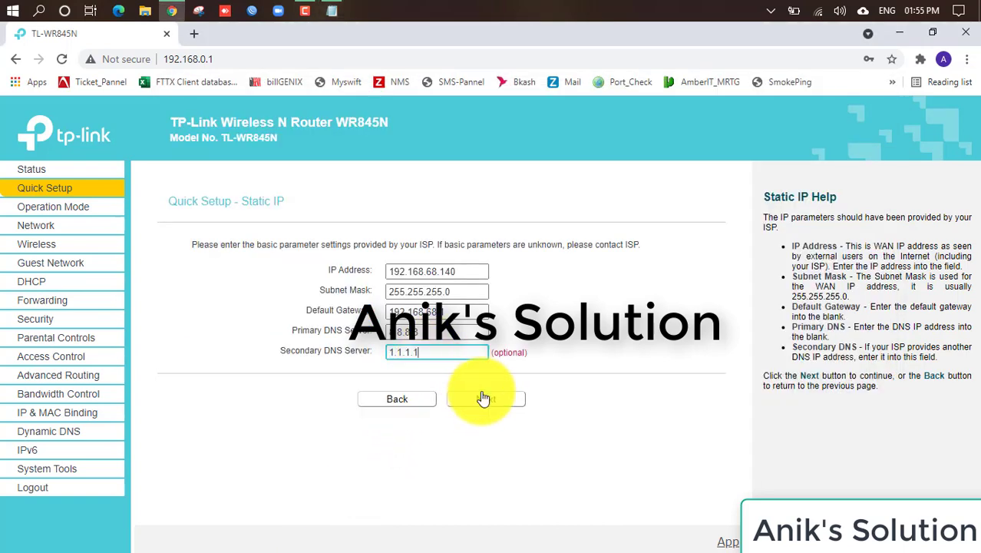
{"action": "left_click", "coordinate": [484, 397]}
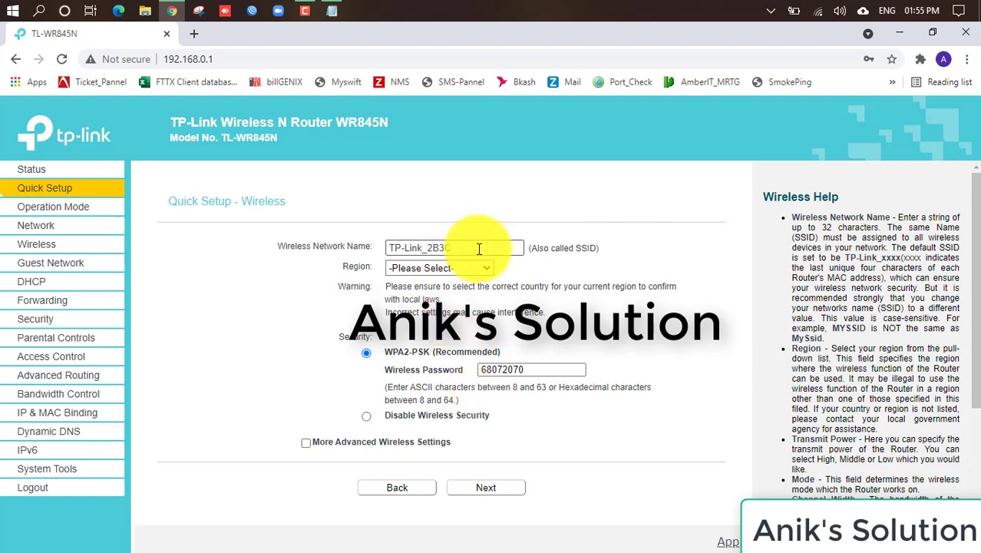
Rename the wireless network to 'Sweet Home'
{"action": "double_click", "coordinate": [478, 248]}
{"action": "key", "text": "BackSpace"}
{"action": "key", "text": "BackSpace"}
{"action": "key", "text": "BackSpace"}
{"action": "key", "text": "BackSpace"}
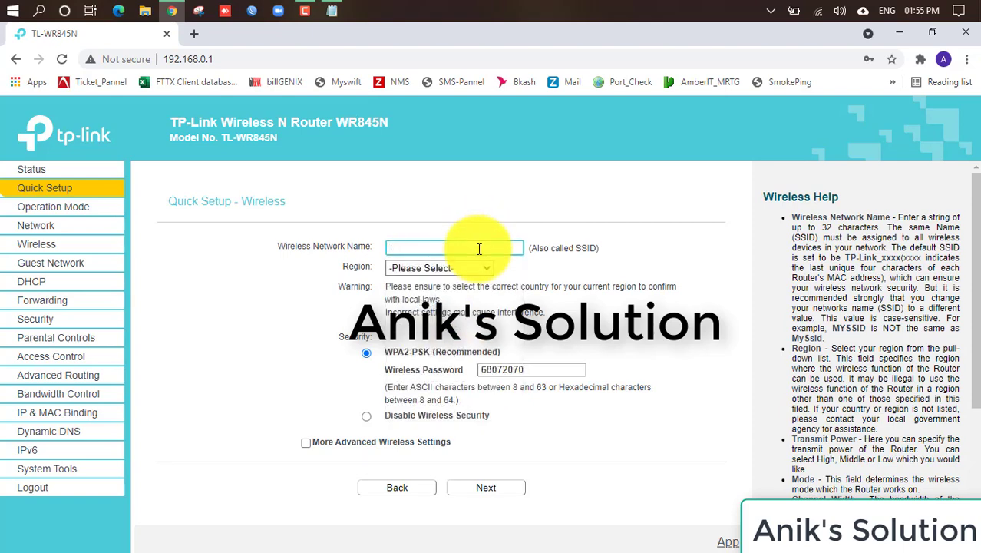
{"action": "type", "text": "Swee"}
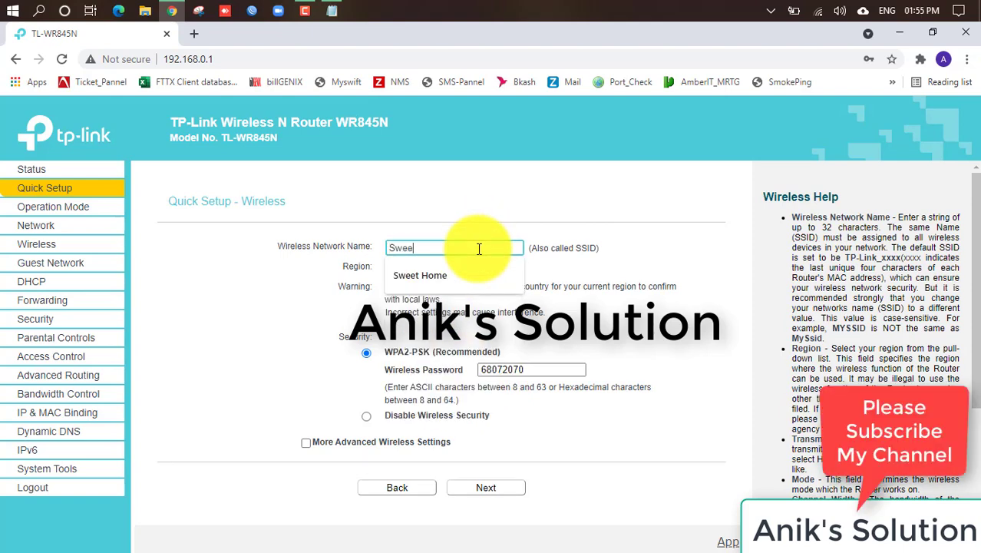
{"action": "type", "text": "t Home"}
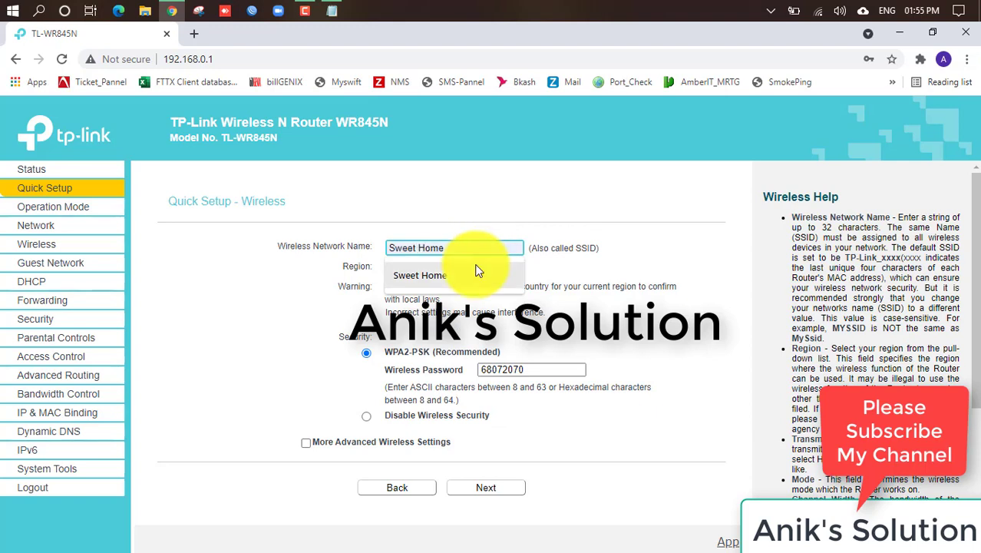
{"action": "left_click", "coordinate": [465, 275]}
Set a new wireless password, enable More Advanced Wireless Settings, and submit the wireless step
{"action": "double_click", "coordinate": [541, 373]}
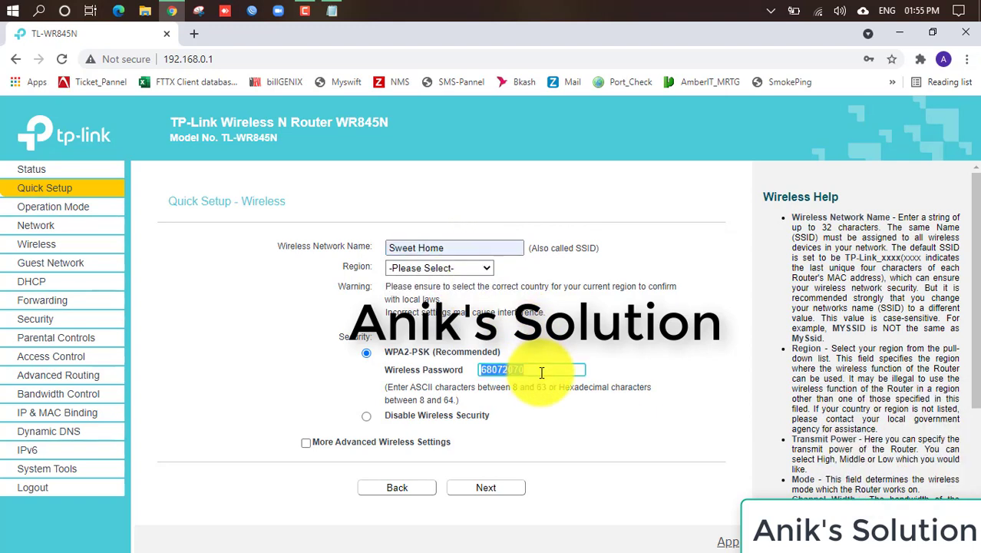
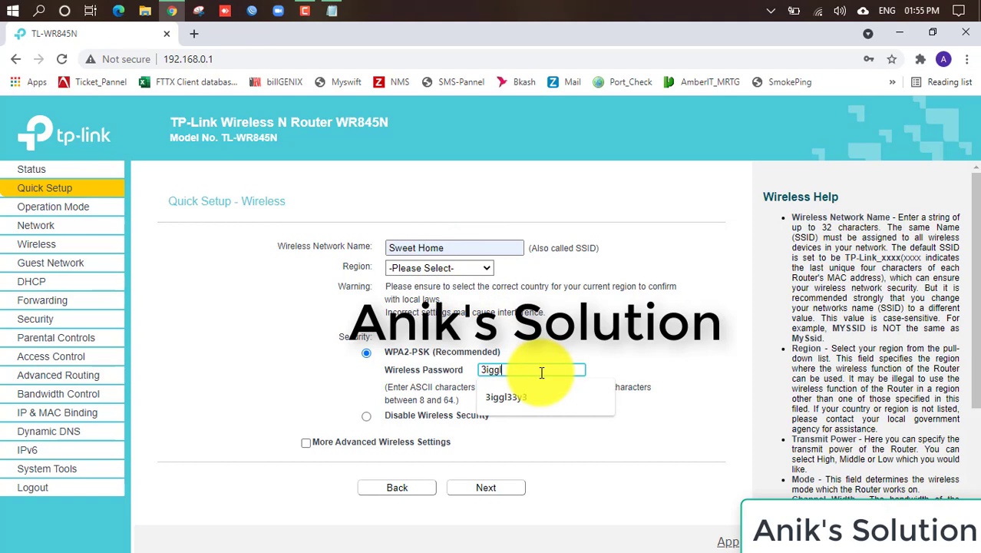
{"action": "left_click", "coordinate": [532, 399]}
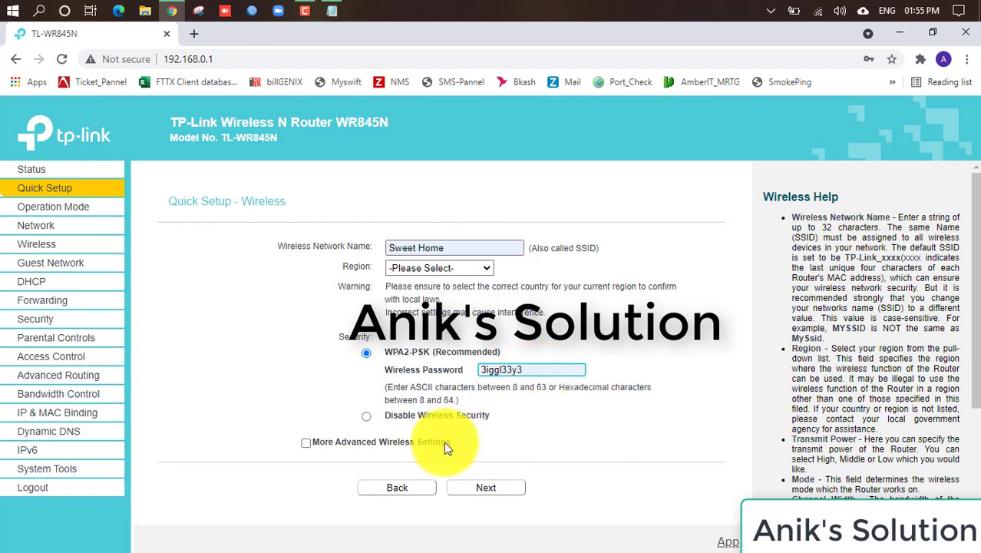
{"action": "left_click", "coordinate": [421, 442]}
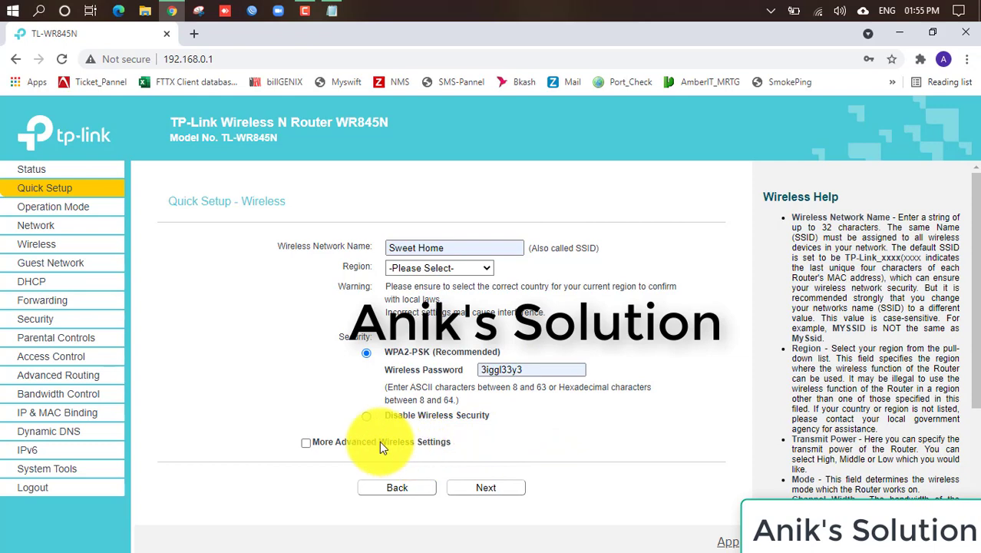
{"action": "left_click", "coordinate": [306, 443]}
{"action": "scroll", "coordinate": [338, 357], "scroll_direction": "down", "scroll_amount": 1}
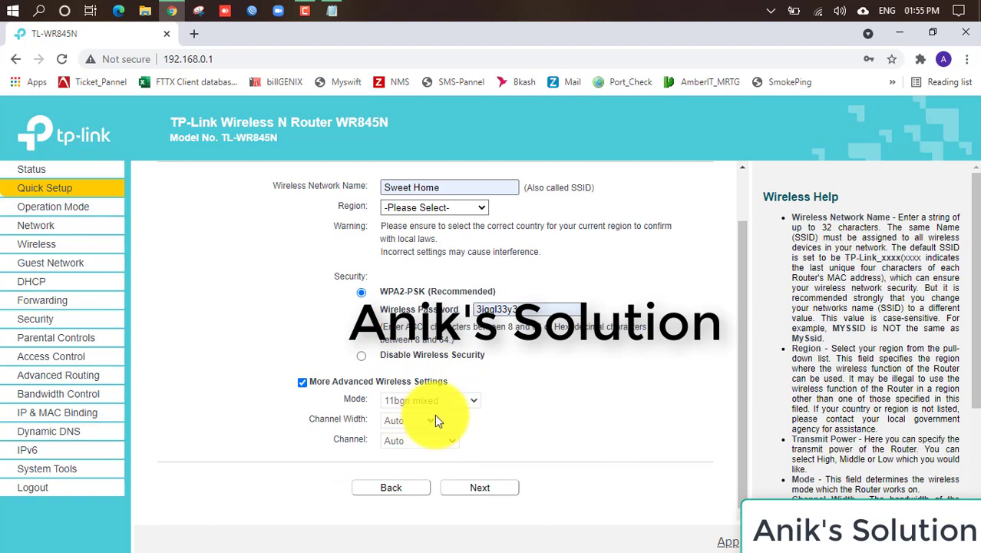
{"action": "left_click", "coordinate": [488, 490]}
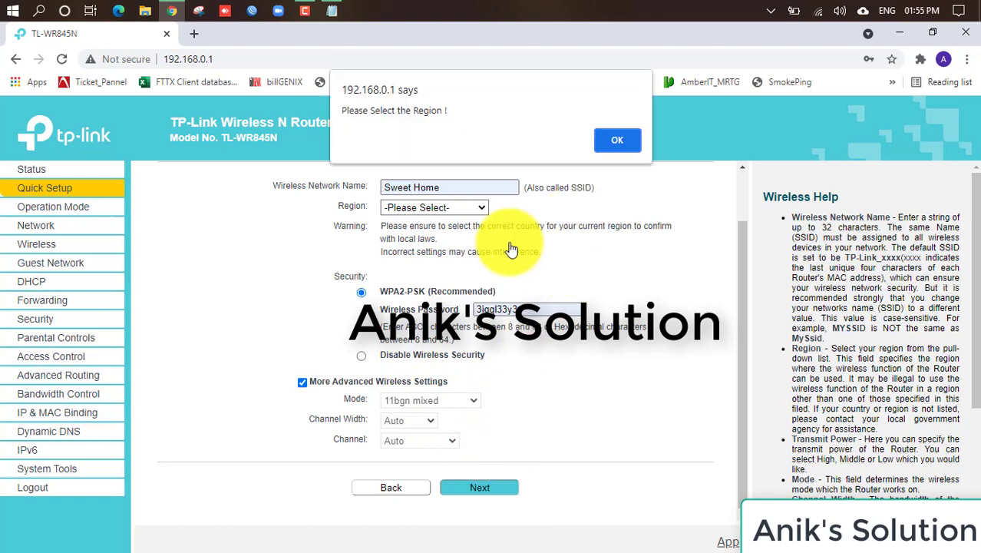
Dismiss the missing-region alert and set the wireless Region to Brazil
{"action": "left_click", "coordinate": [603, 142]}
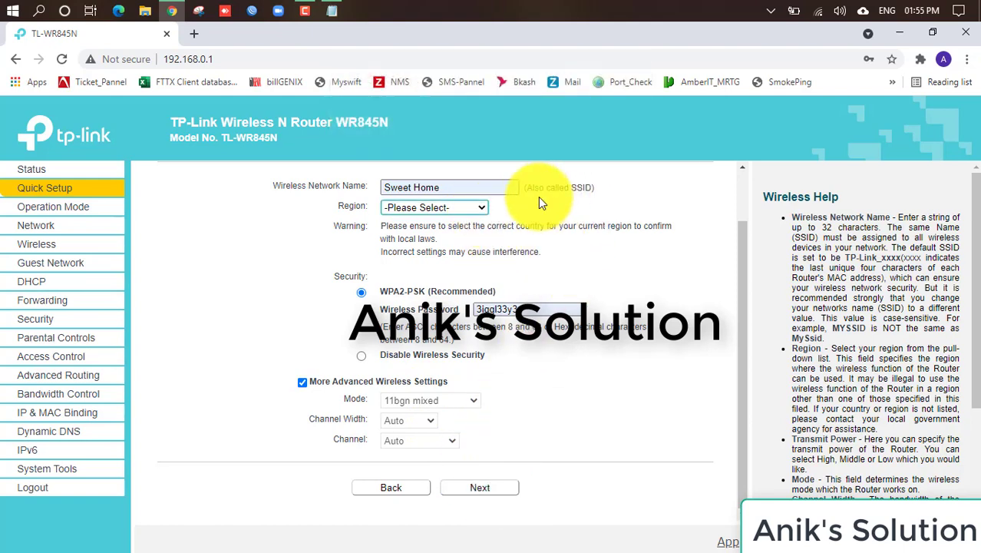
{"action": "left_click", "coordinate": [479, 207]}
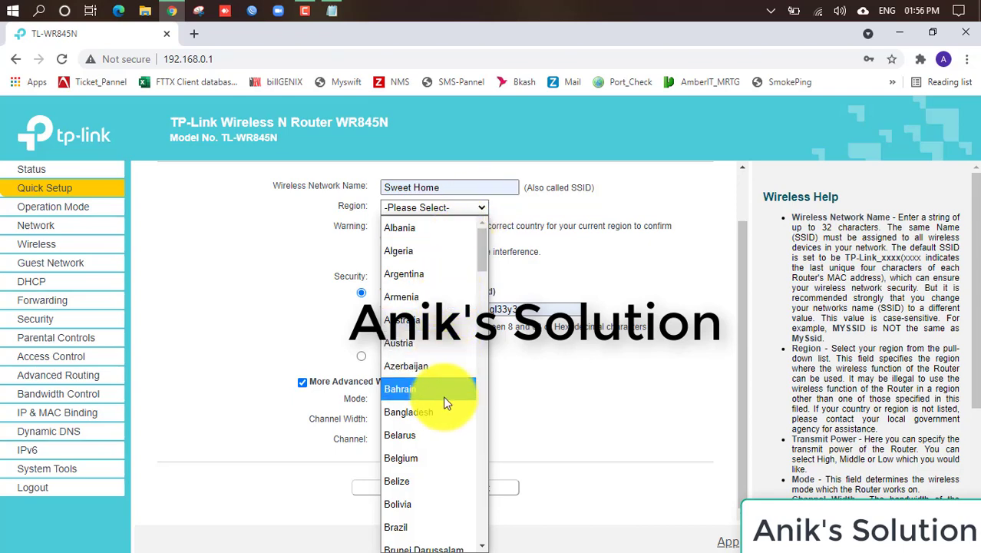
{"action": "scroll", "coordinate": [445, 418], "scroll_direction": "down", "scroll_amount": 6}
{"action": "scroll", "coordinate": [447, 432], "scroll_direction": "up", "scroll_amount": 2}
{"action": "scroll", "coordinate": [444, 427], "scroll_direction": "up", "scroll_amount": 4}
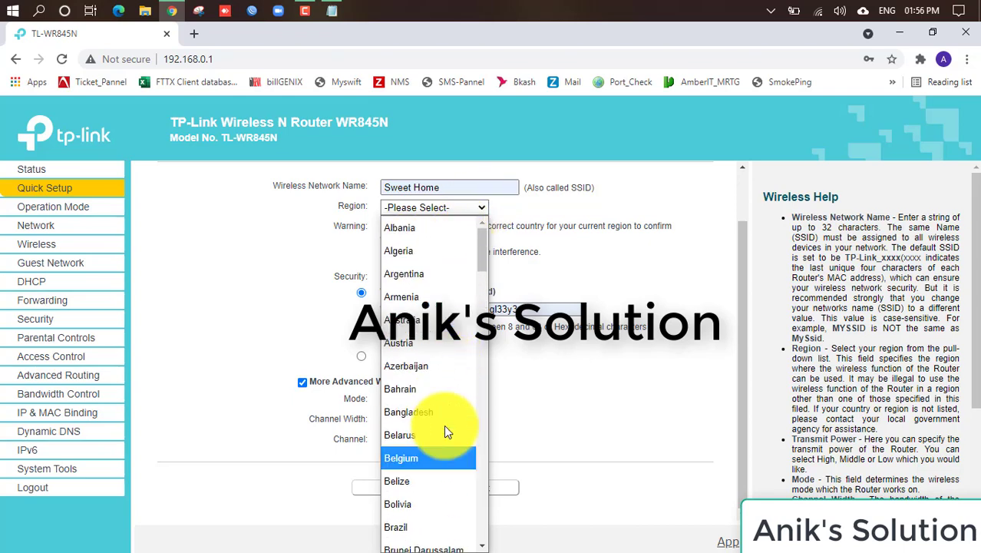
{"action": "scroll", "coordinate": [434, 412], "scroll_direction": "down", "scroll_amount": 2}
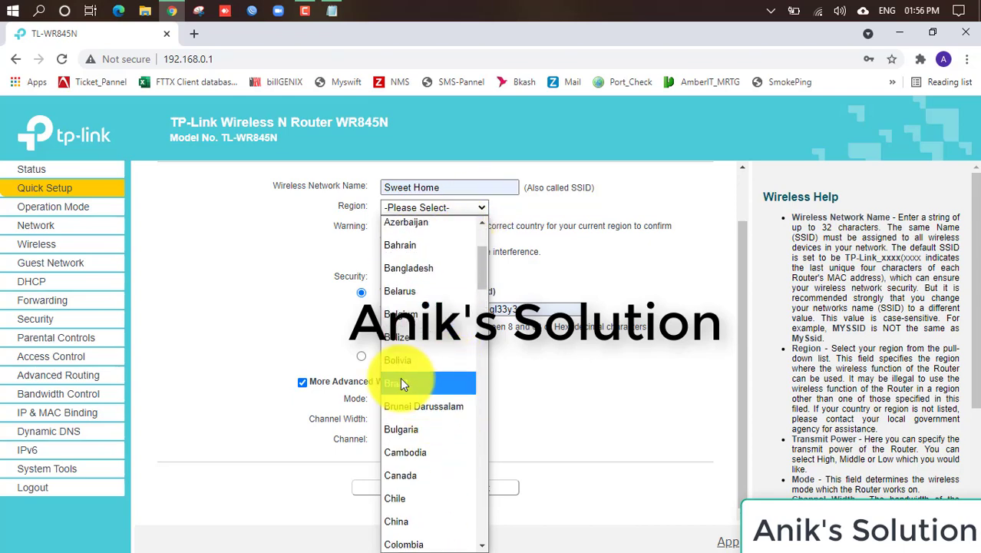
{"action": "scroll", "coordinate": [400, 387], "scroll_direction": "down", "scroll_amount": 2}
{"action": "scroll", "coordinate": [398, 400], "scroll_direction": "down", "scroll_amount": 7}
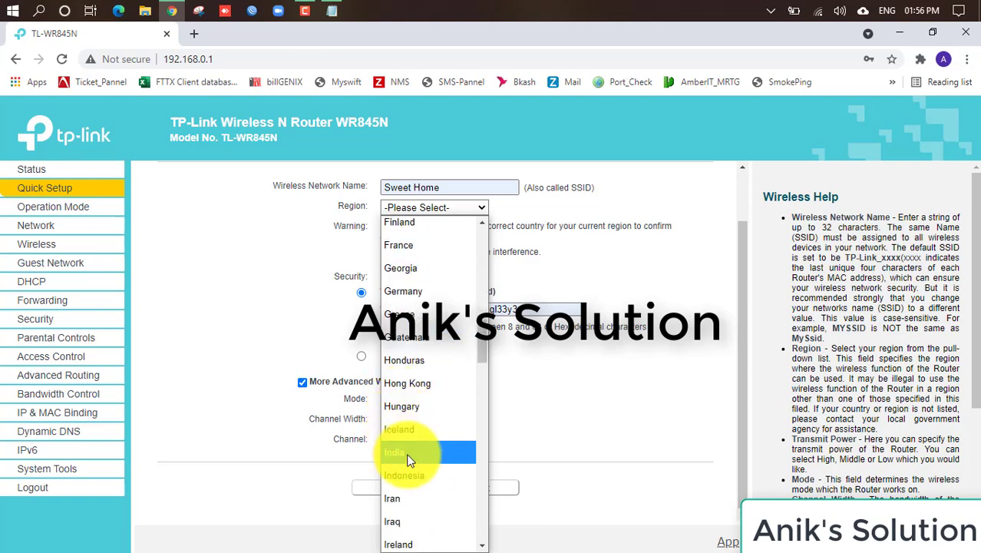
{"action": "scroll", "coordinate": [408, 459], "scroll_direction": "up", "scroll_amount": 10}
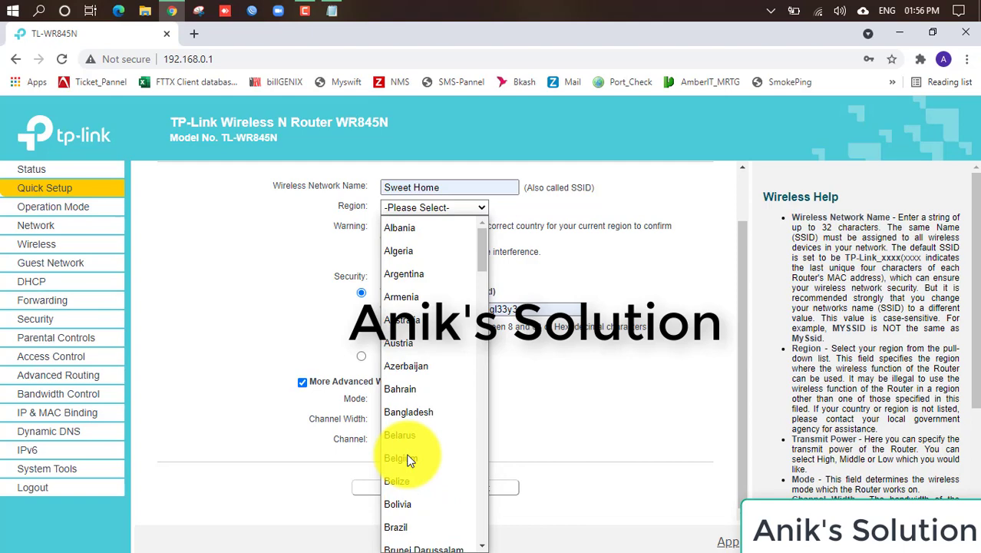
{"action": "left_click", "coordinate": [404, 524]}
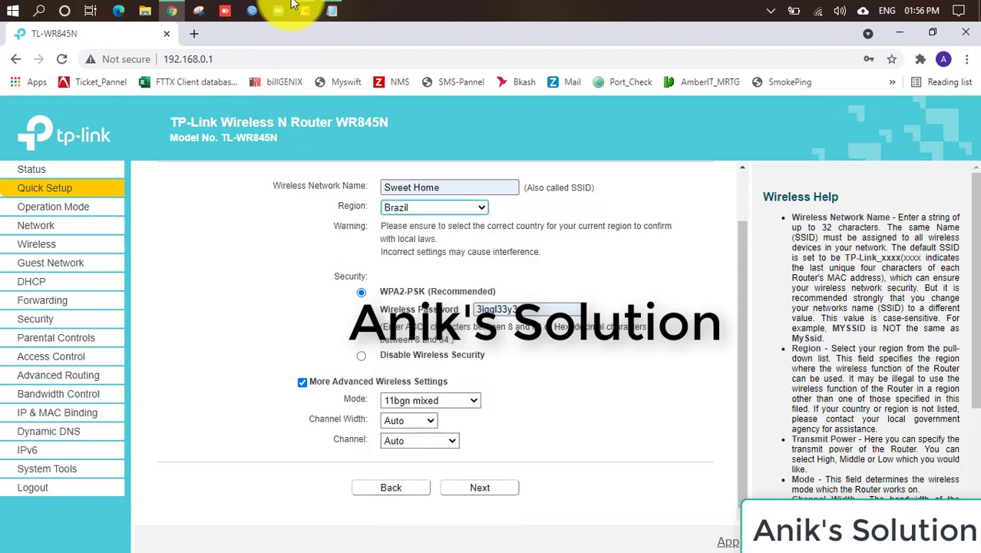
{"action": "left_click", "coordinate": [332, 11]}
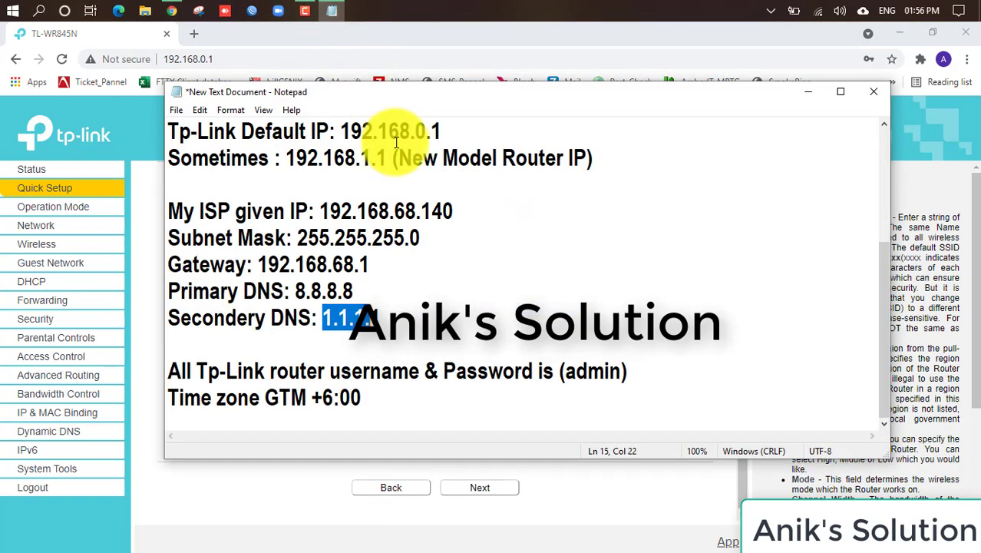
Add the line 'Please select Resign Brazil because there internet always good..' below the time zone note
{"action": "left_click", "coordinate": [377, 413]}
{"action": "key", "text": "Return"}
{"action": "key", "text": "Return"}
{"action": "type", "text": "Pl"}
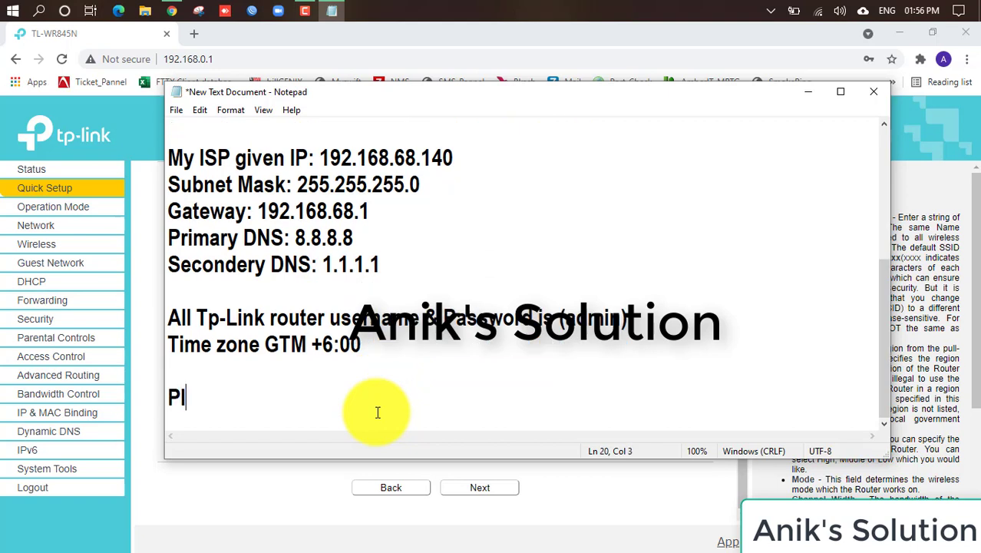
{"action": "type", "text": "ease sele"}
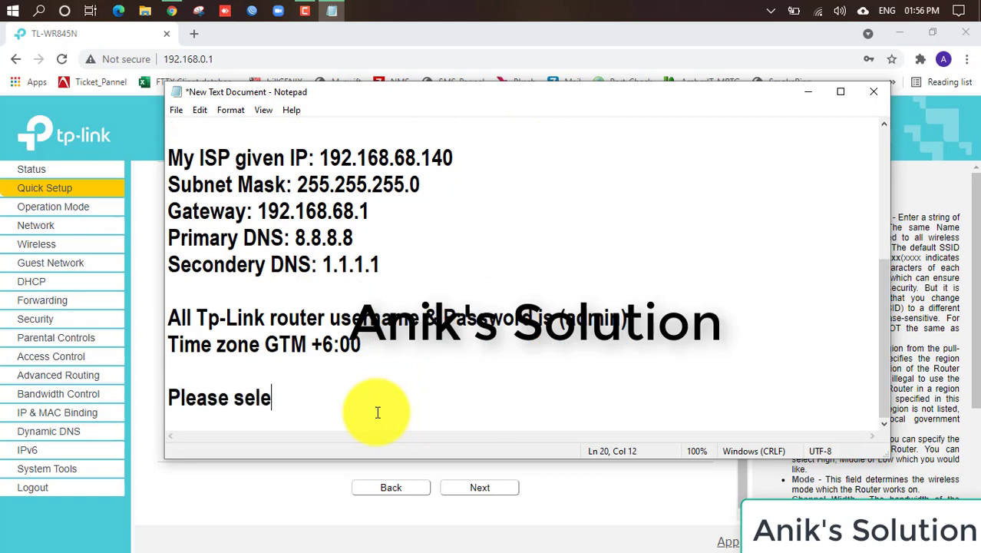
{"action": "type", "text": "ct Resign B"}
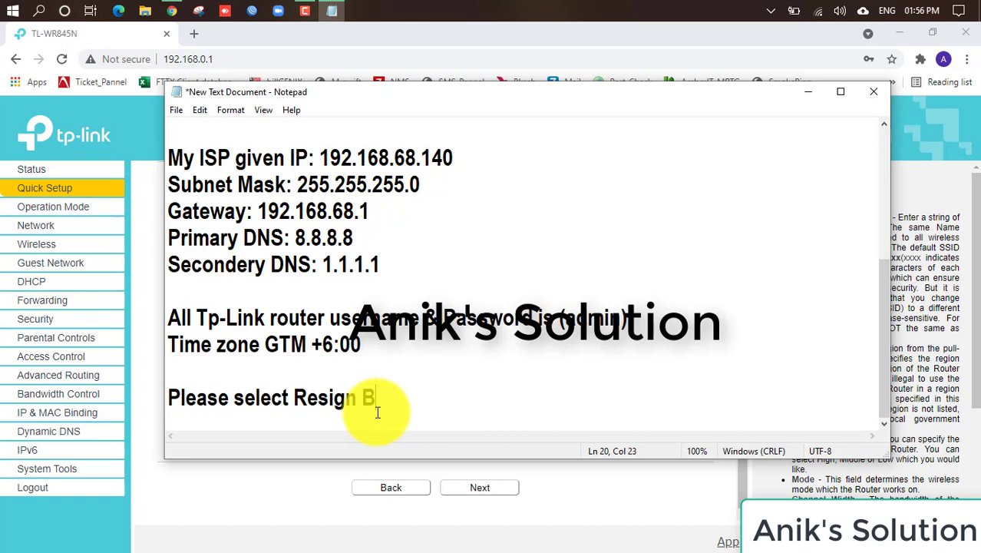
{"action": "type", "text": "raz"}
{"action": "type", "text": "il c"}
{"action": "key", "text": "BackSpace"}
{"action": "type", "text": "because"}
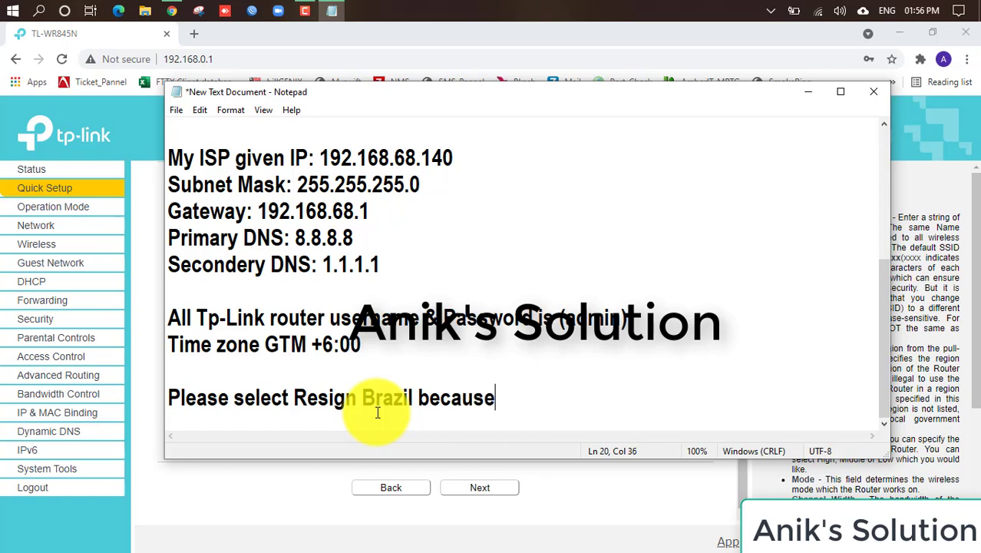
{"action": "type", "text": " there "}
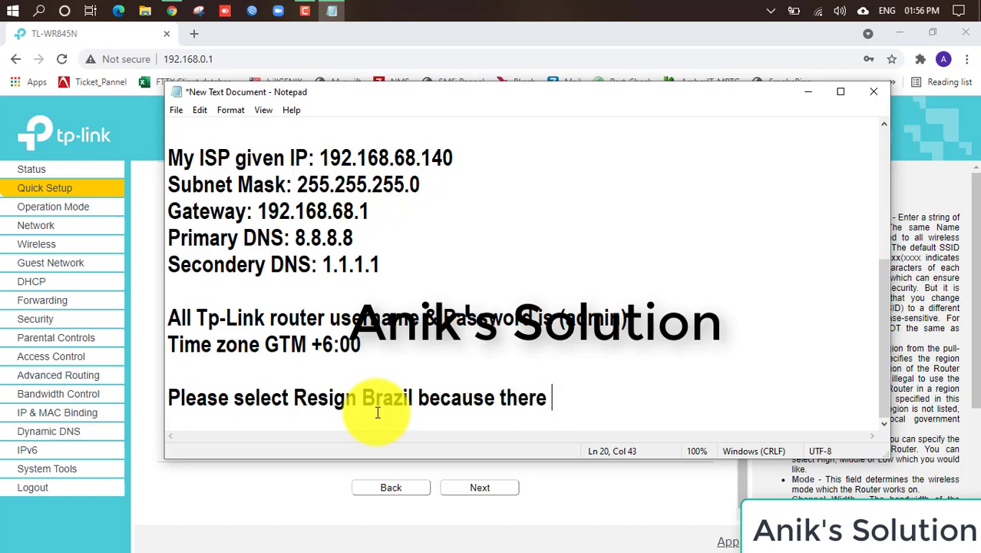
{"action": "type", "text": "inter"}
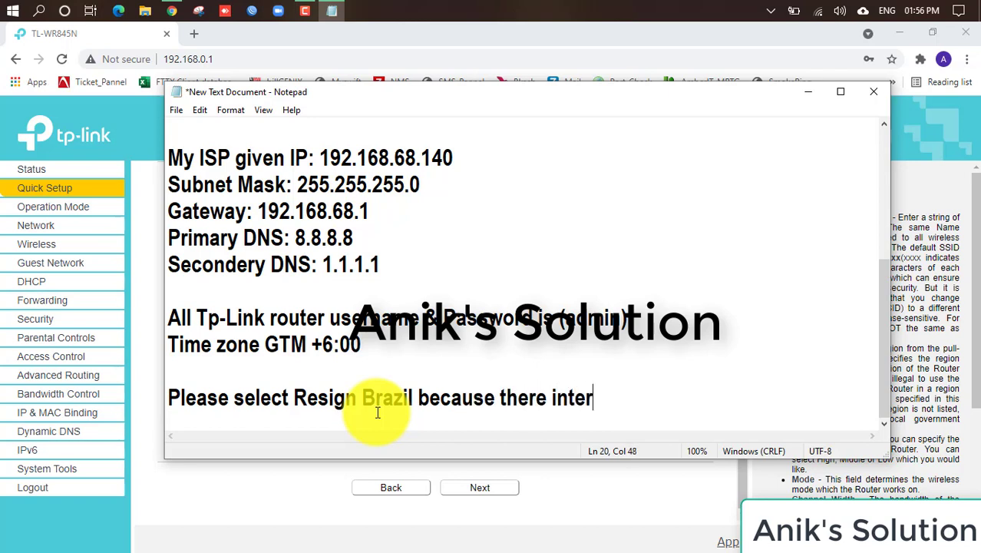
{"action": "type", "text": "net a"}
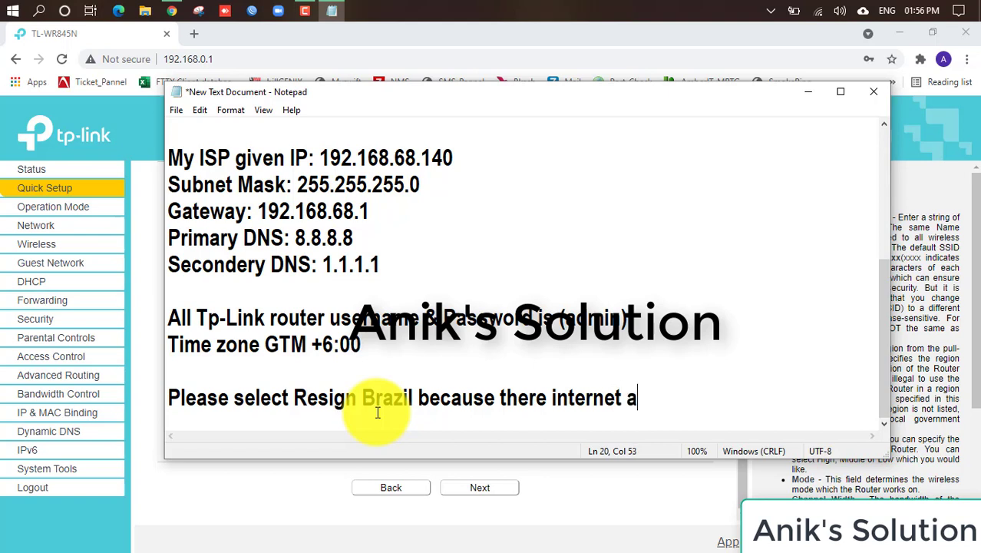
{"action": "type", "text": "lways g"}
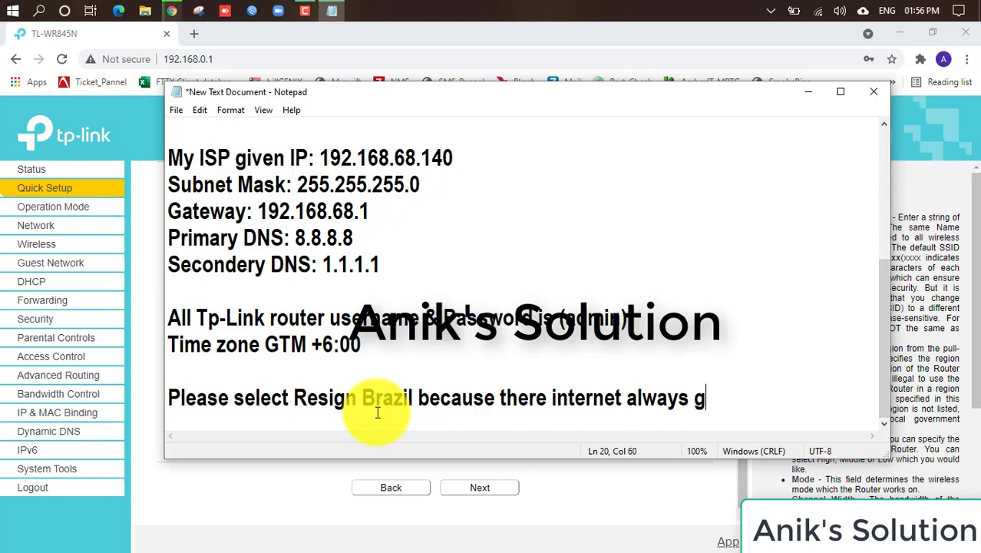
{"action": "type", "text": "oo"}
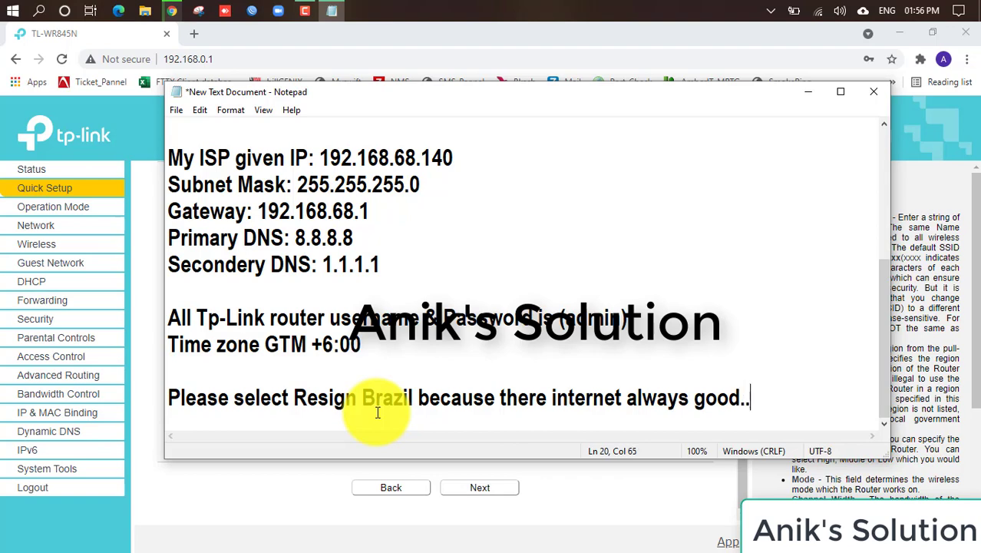
{"action": "type", "text": "d.."}
{"action": "key", "text": "Return"}
{"action": "key", "text": "Return"}
On the router's wireless settings, set Channel Width to 20MHz and Channel to 11
{"action": "left_click", "coordinate": [284, 478]}
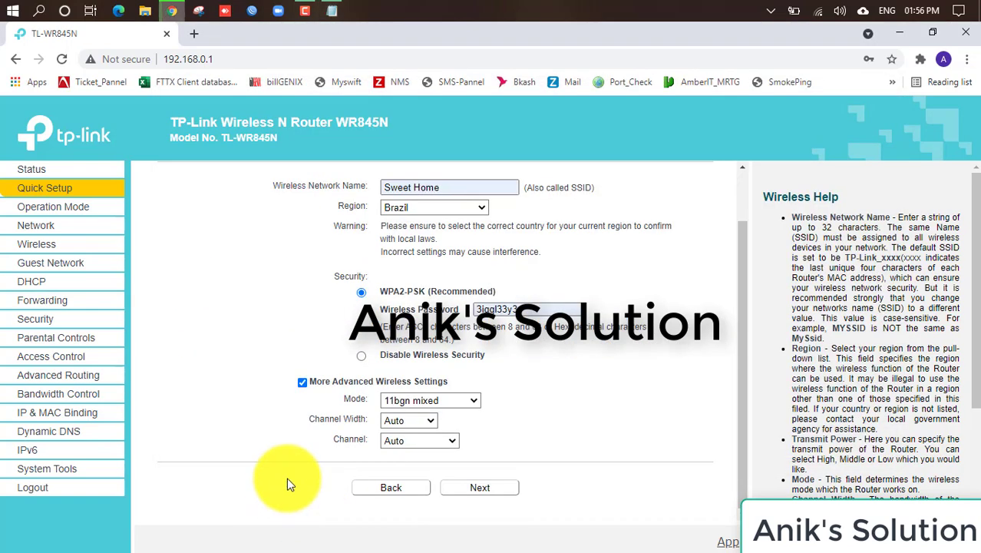
{"action": "left_click", "coordinate": [428, 422]}
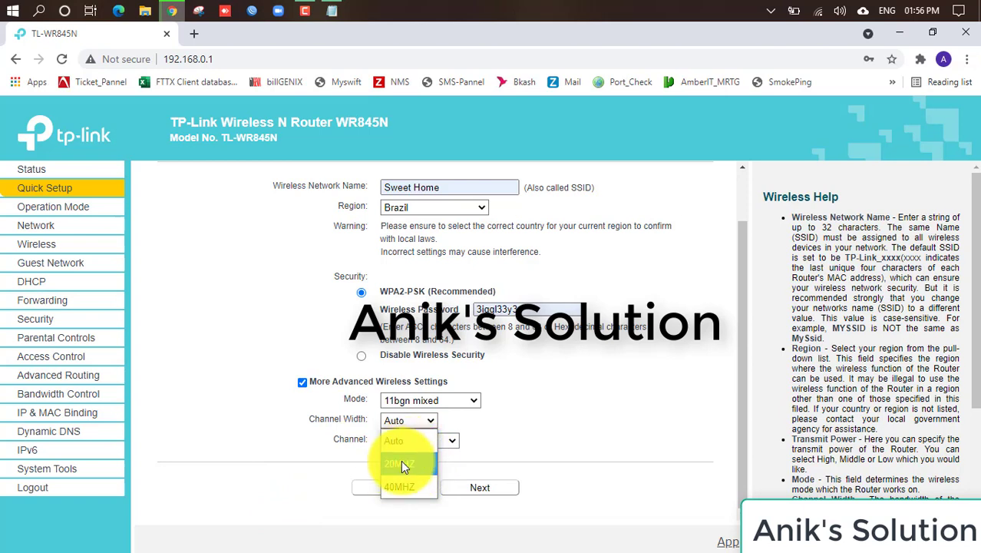
{"action": "left_click", "coordinate": [401, 465]}
{"action": "left_click", "coordinate": [448, 439]}
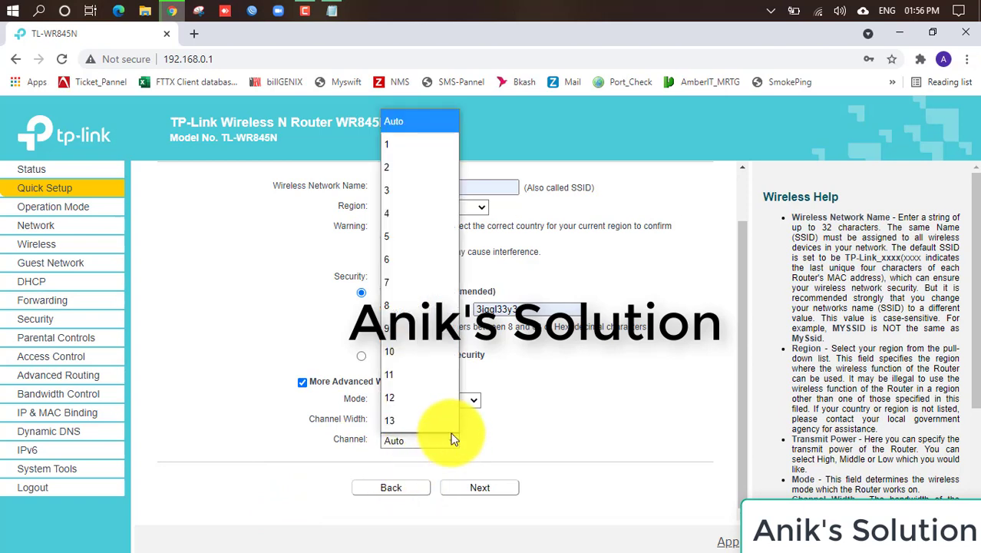
{"action": "left_click", "coordinate": [412, 374]}
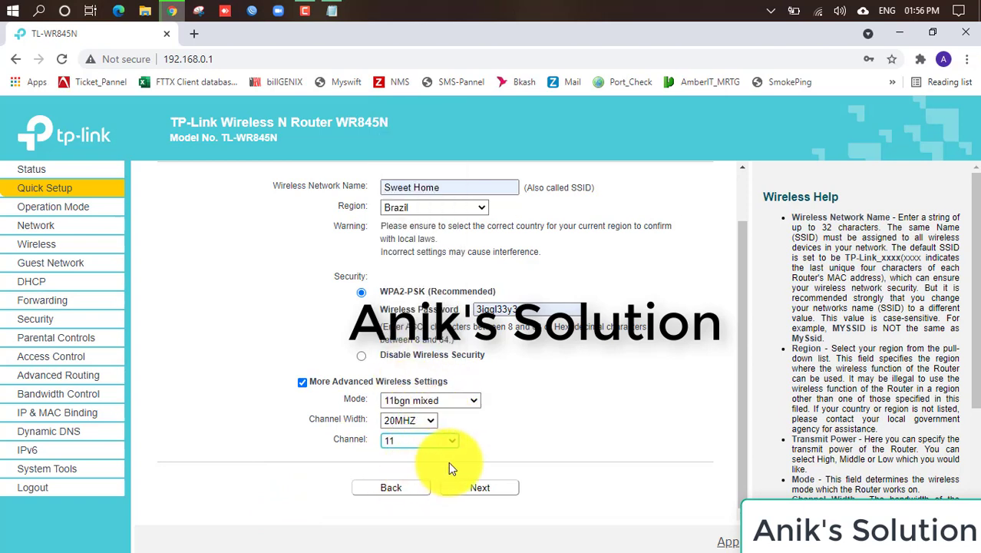
Add the note 'Always select Channel Width is 20M', moving Notepad aside
{"action": "left_click", "coordinate": [331, 10]}
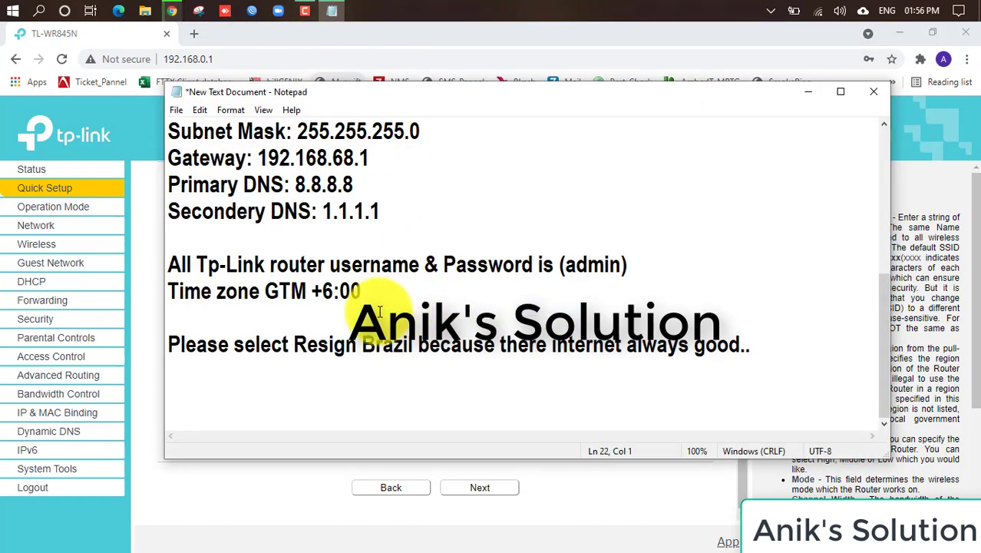
{"action": "type", "text": "Alw"}
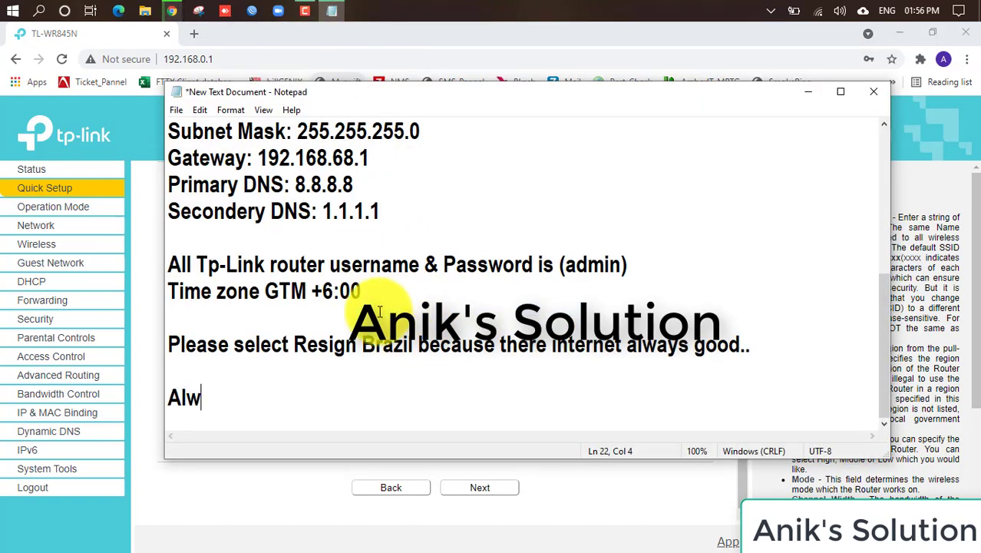
{"action": "type", "text": "ays se"}
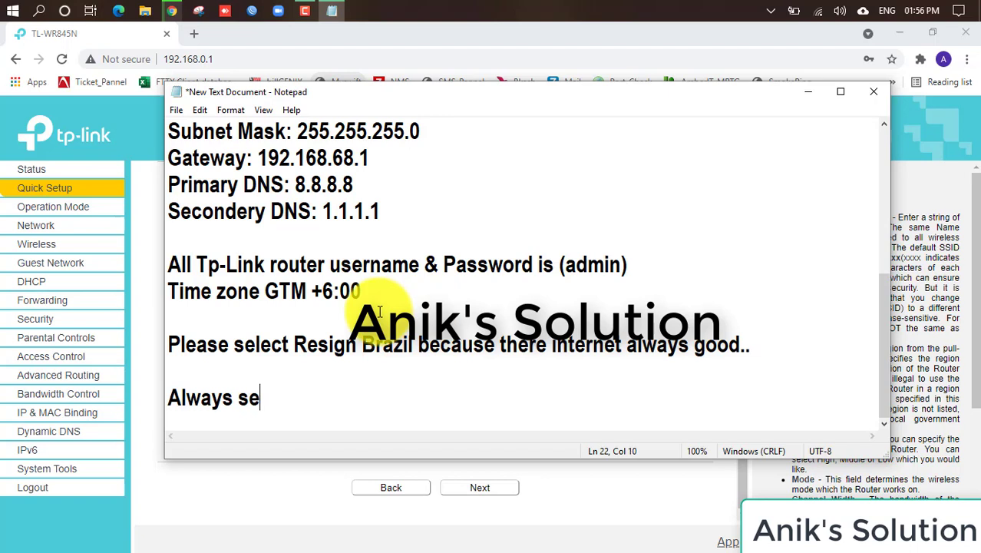
{"action": "type", "text": "lect Channel"}
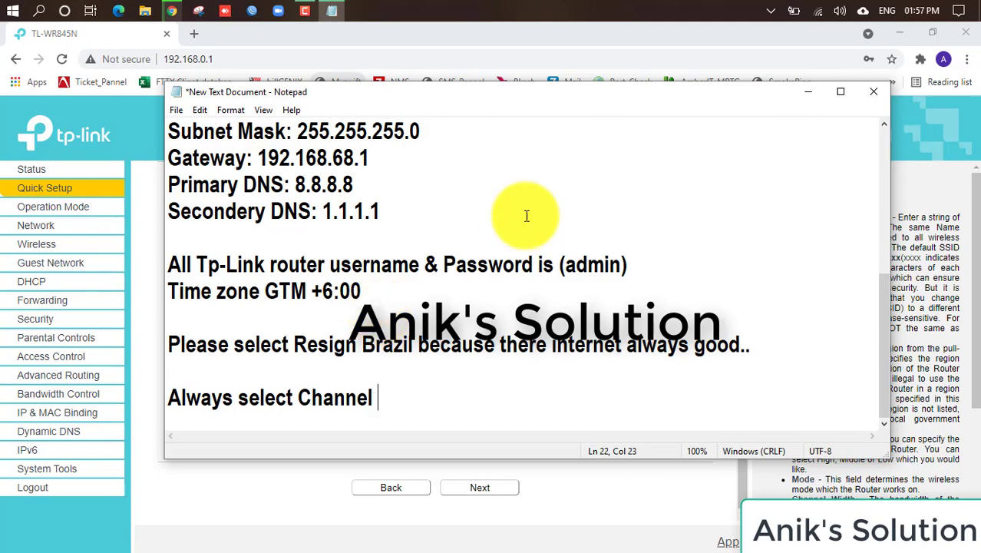
{"action": "left_click_drag", "start_coordinate": [377, 102], "coordinate": [608, 107]}
{"action": "type", "text": "l "}
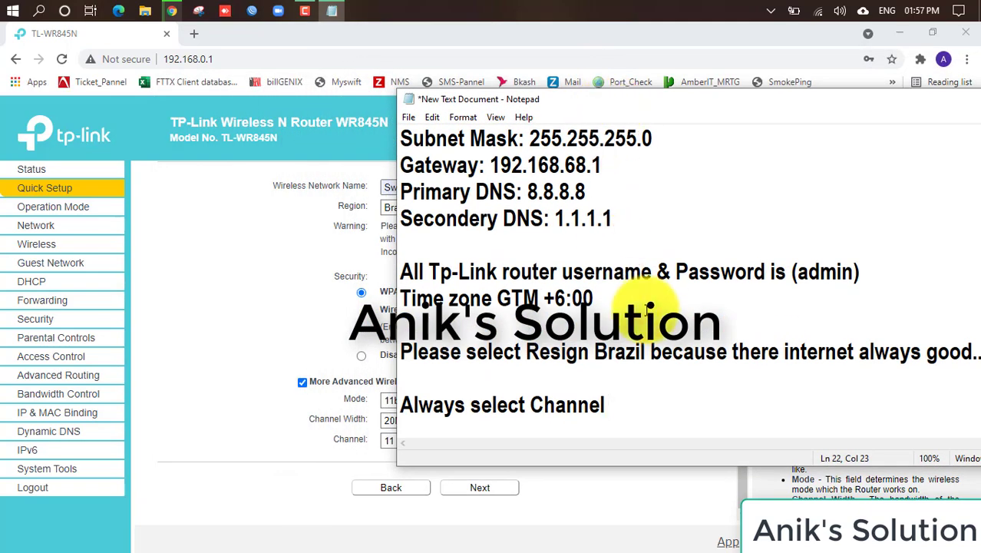
{"action": "type", "text": "Wid"}
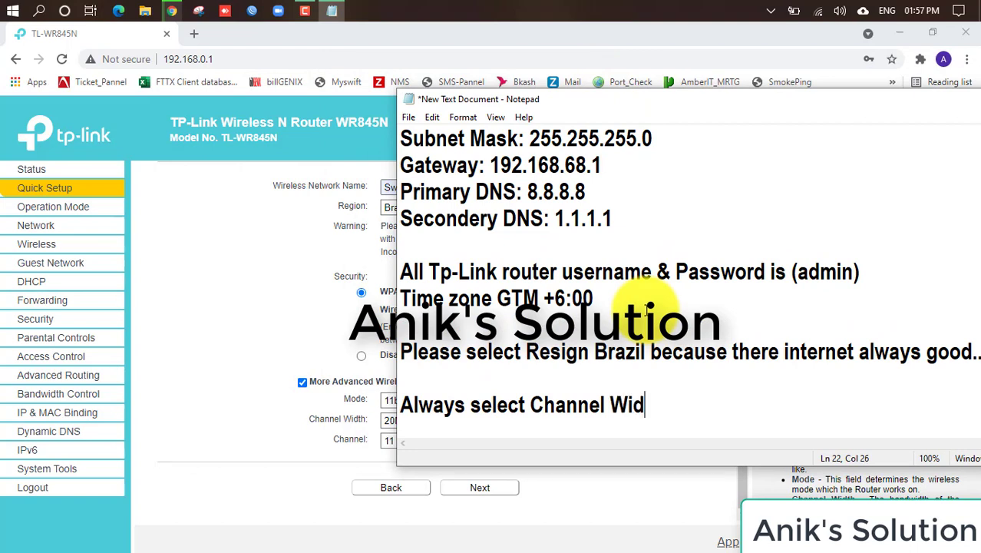
{"action": "type", "text": "th is 20"}
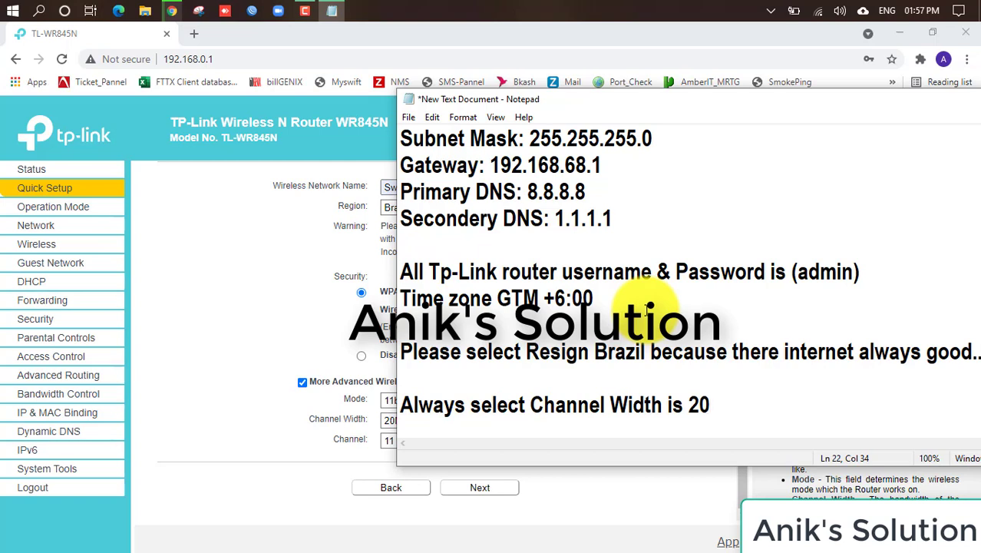
{"action": "type", "text": "MHz"}
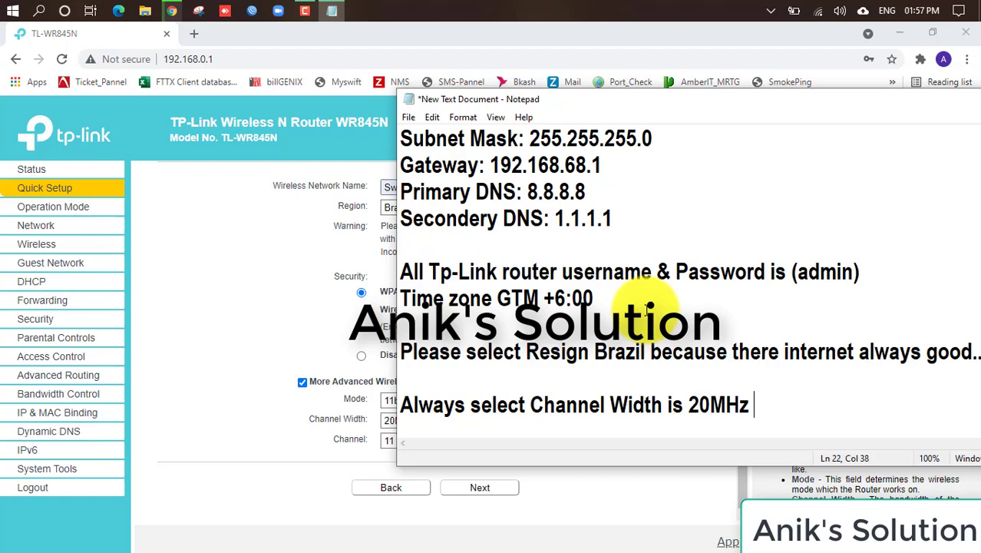
{"action": "key", "text": "Return"}
Add the advice to select channels 1, 6, 11 for smooth internet without interruption
{"action": "type", "text": "A"}
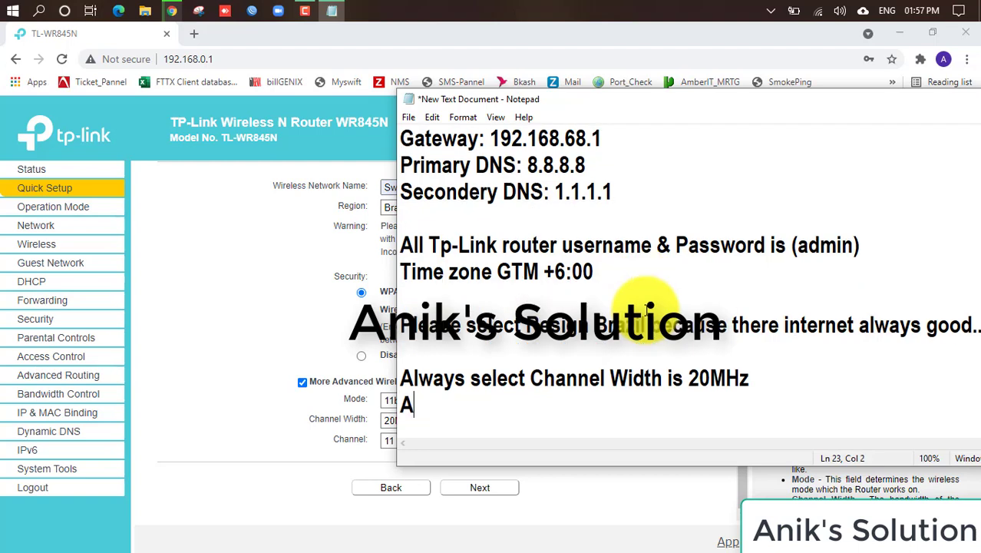
{"action": "type", "text": "nd Smm"}
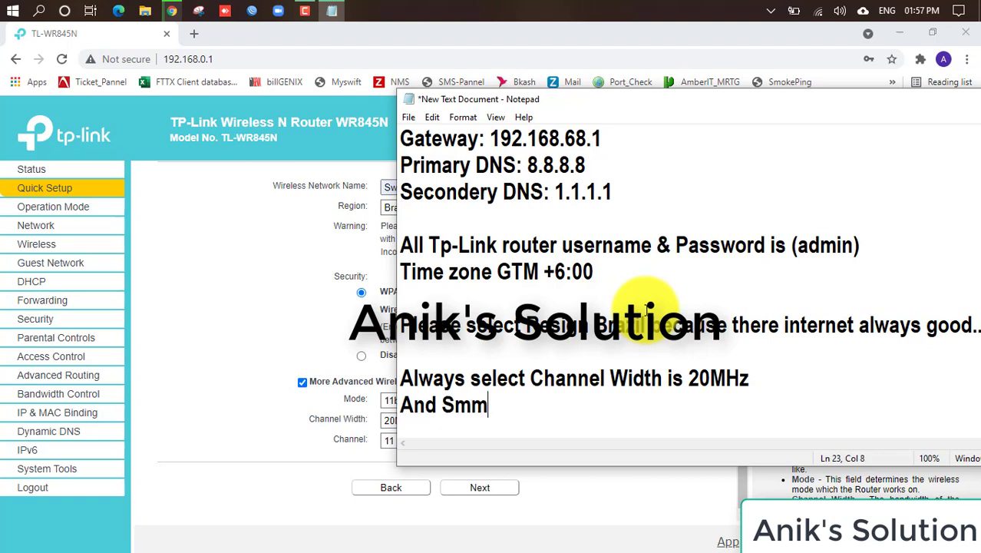
{"action": "type", "text": "oth"}
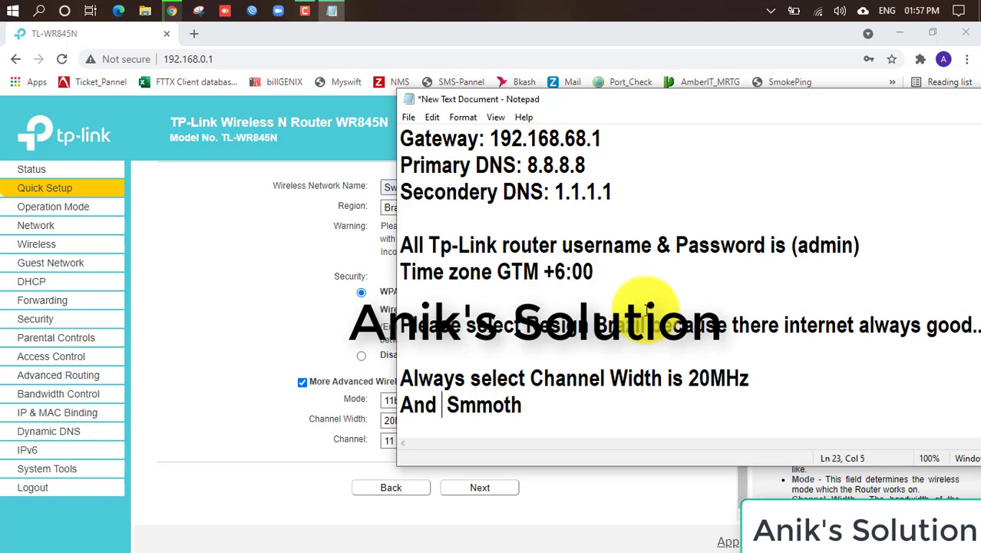
{"action": "type", "text": "get Smmoth "}
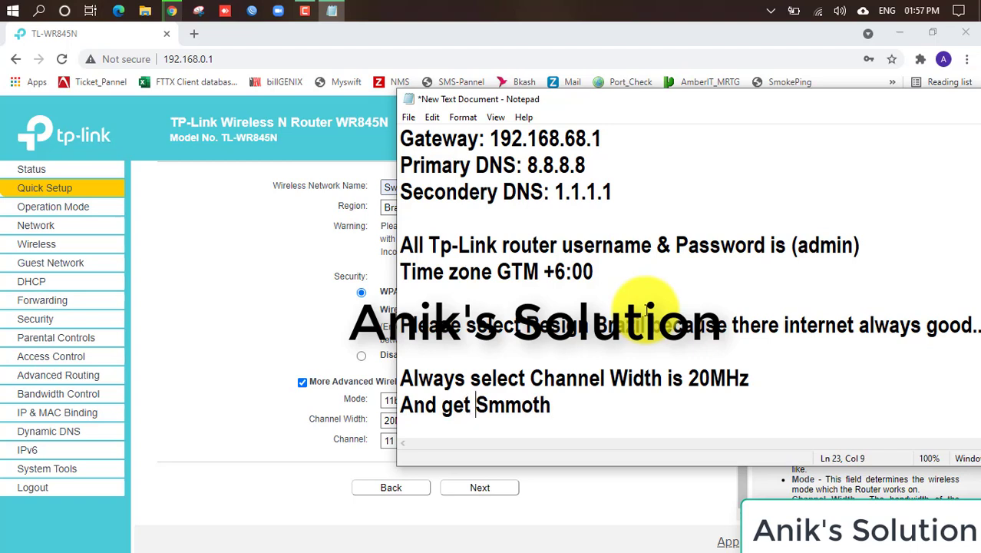
{"action": "type", "text": "inter"}
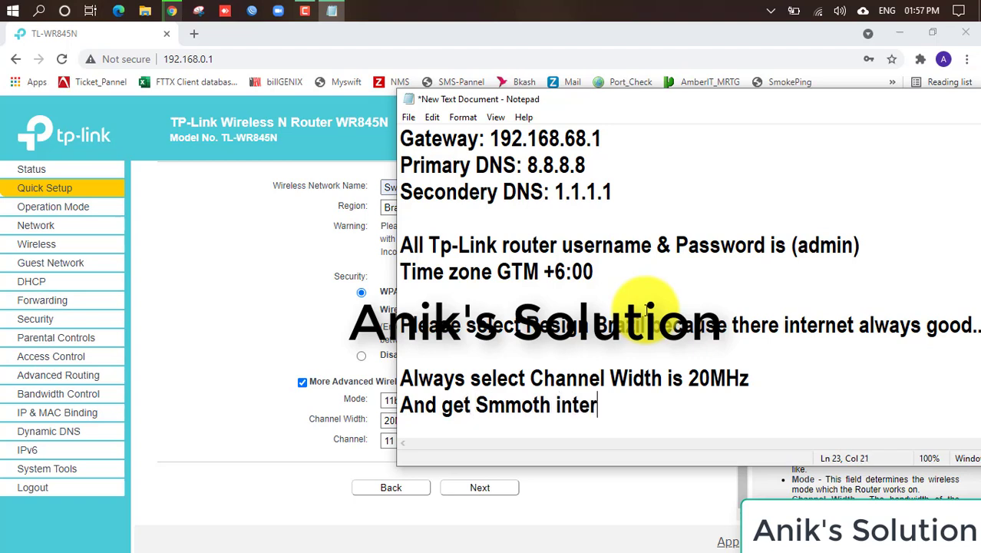
{"action": "type", "text": "net with"}
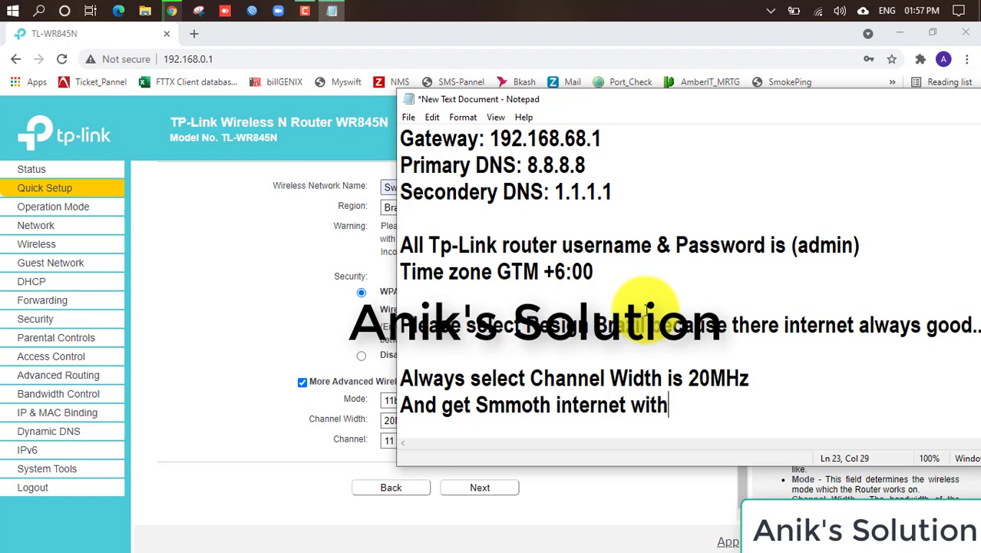
{"action": "type", "text": "out i"}
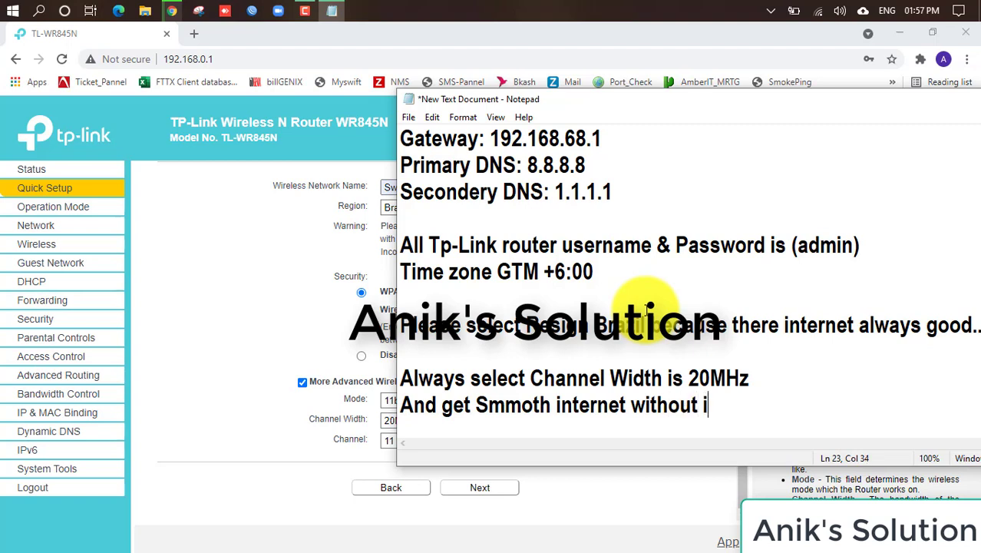
{"action": "type", "text": "nterrapt "}
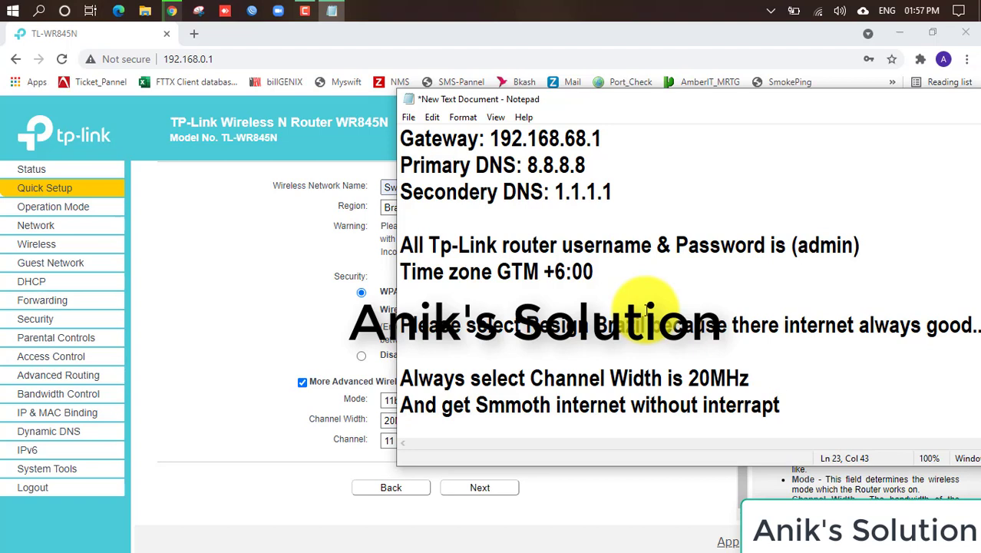
{"action": "type", "text": "pleas"}
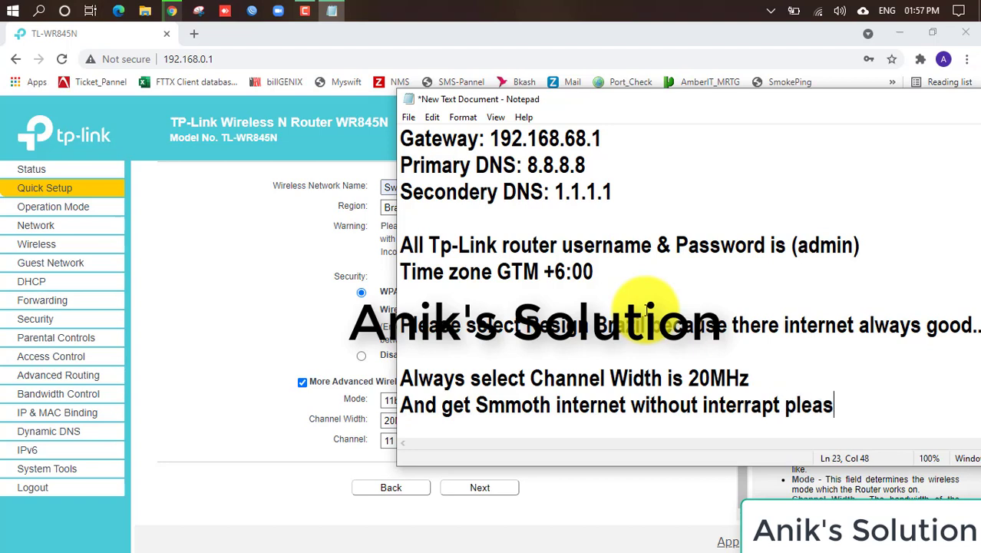
{"action": "type", "text": "e selec"}
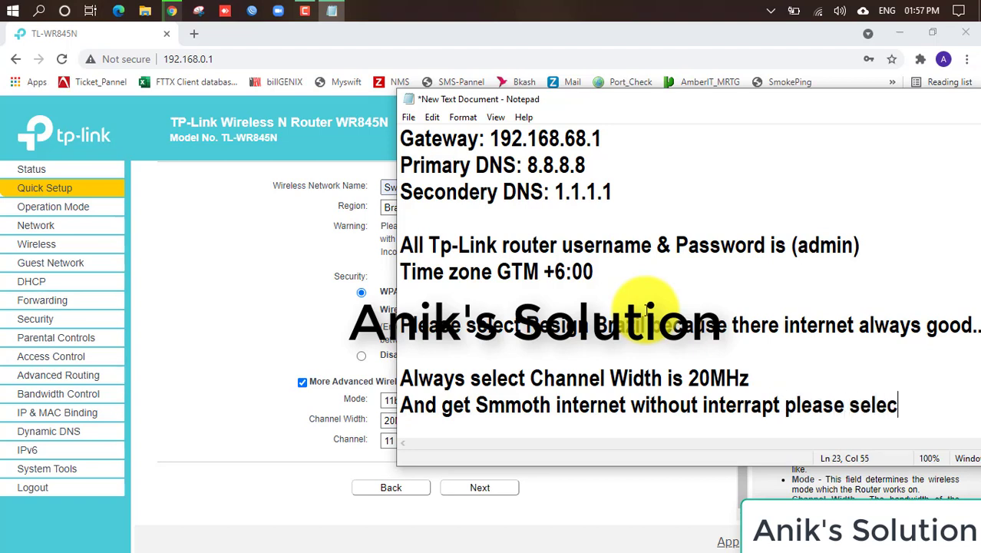
{"action": "type", "text": "t 1, 6"}
{"action": "key", "text": "BackSpace"}
{"action": "type", "text": ", 11"}
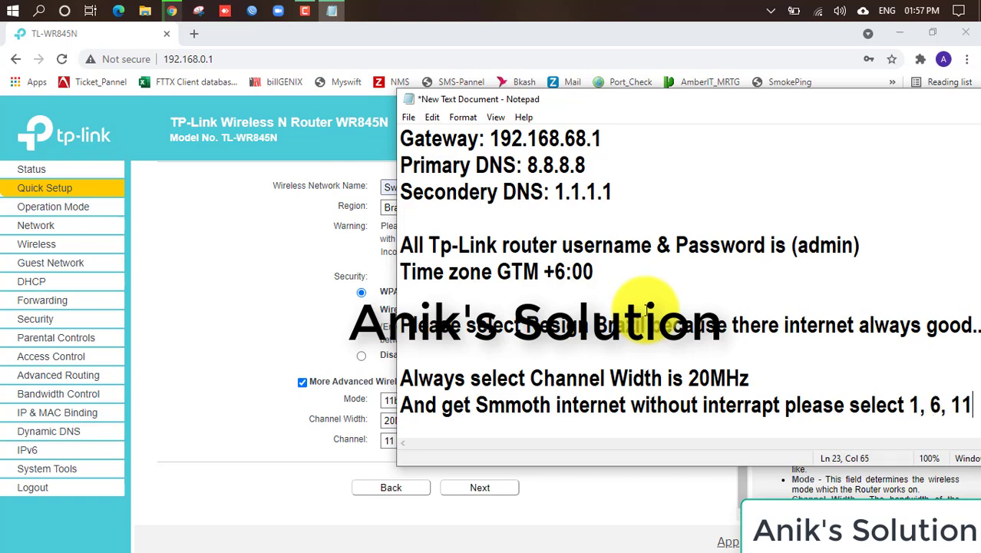
{"action": "key", "text": "Return"}
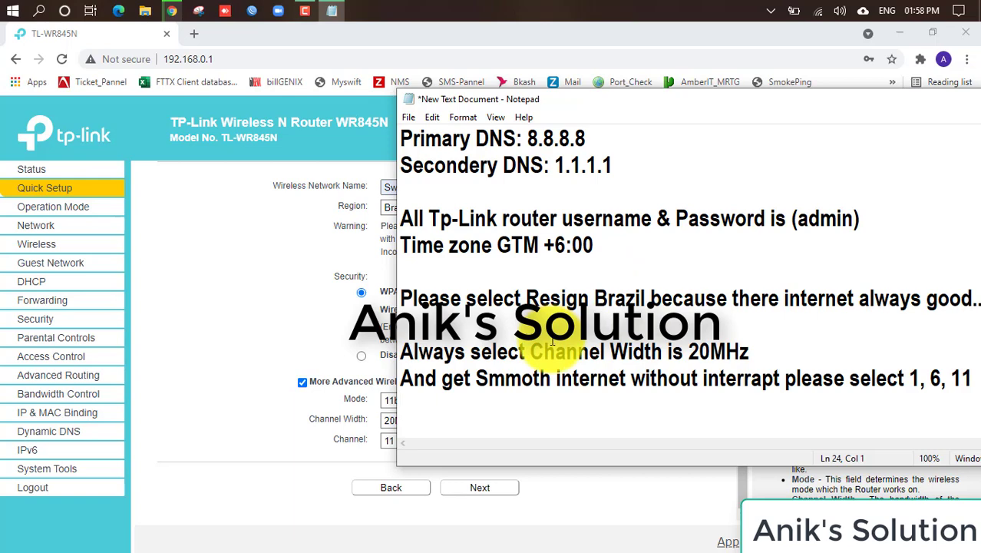
{"action": "left_click", "coordinate": [228, 501]}
Continue to the setup summary, review the WAN details, then go to Wireless settings
{"action": "left_click", "coordinate": [465, 491]}
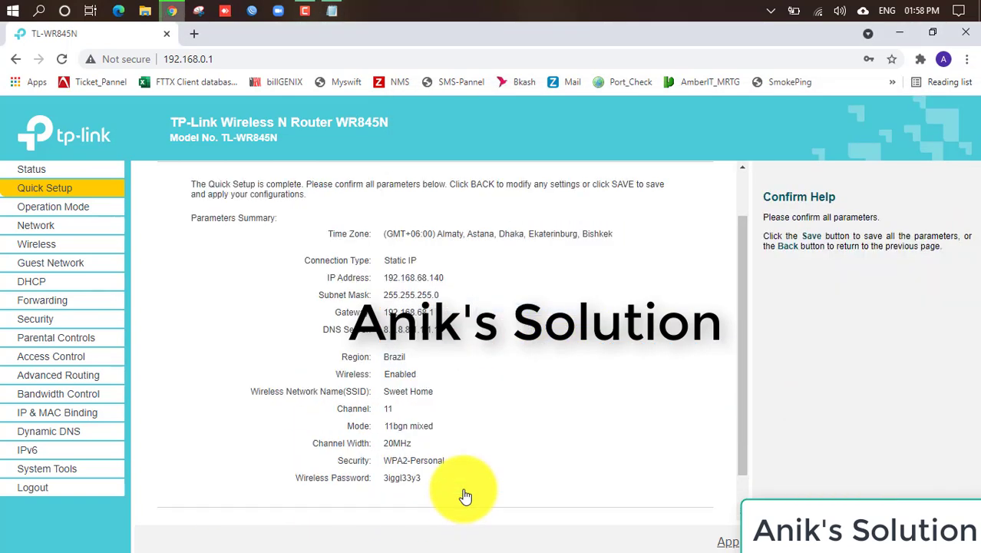
{"action": "scroll", "coordinate": [477, 377], "scroll_direction": "down", "scroll_amount": 2}
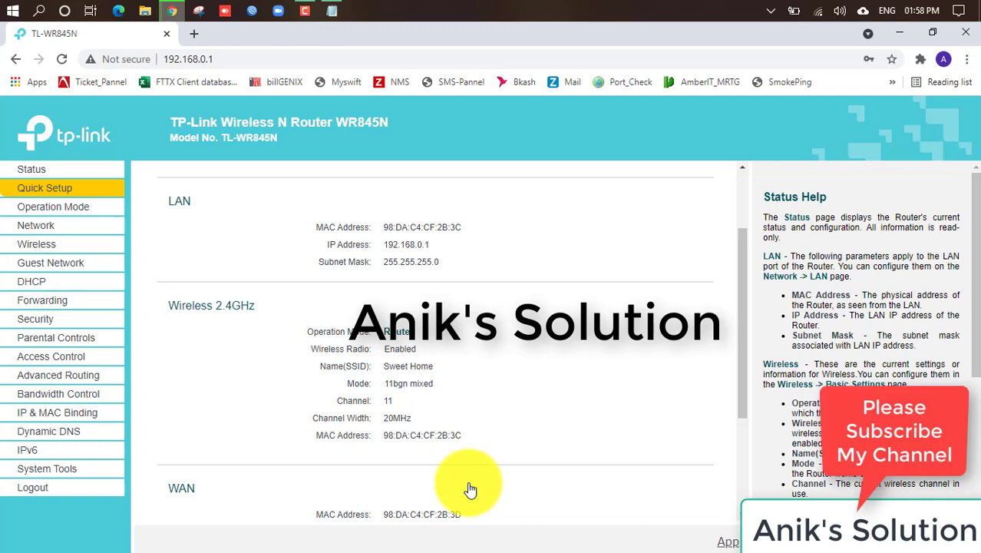
{"action": "scroll", "coordinate": [538, 289], "scroll_direction": "down", "scroll_amount": 3}
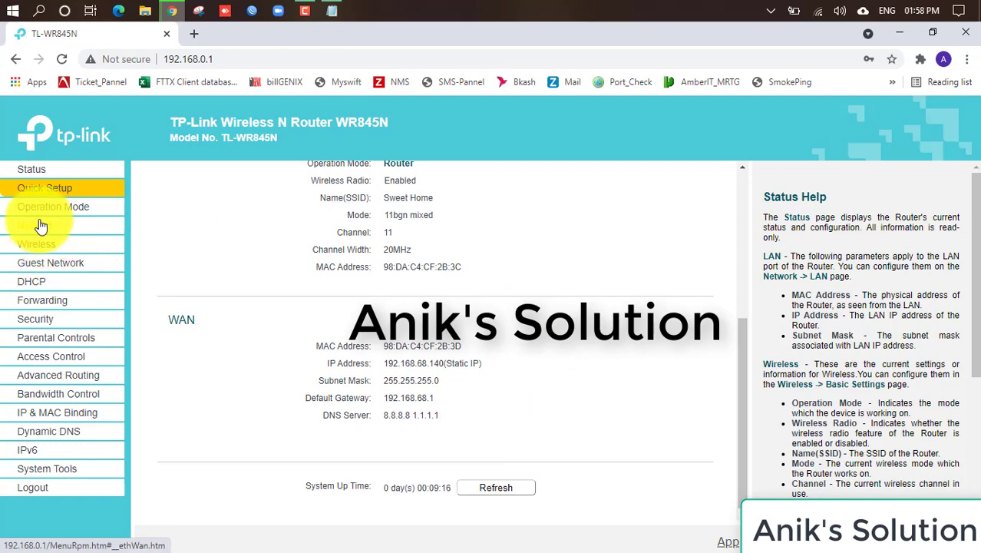
{"action": "left_click", "coordinate": [56, 254]}
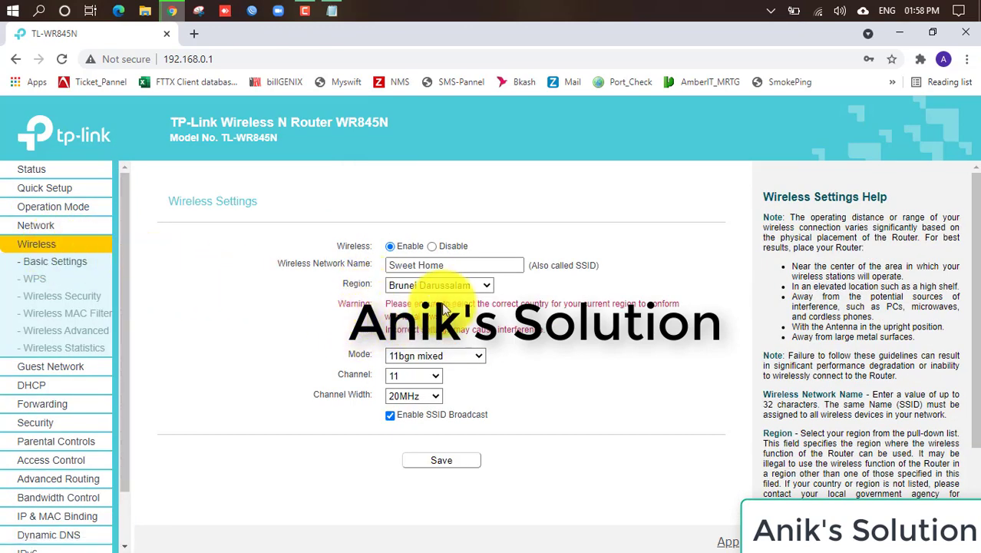
Change the wireless Region to Brazil and save the wireless settings
{"action": "left_click", "coordinate": [464, 286]}
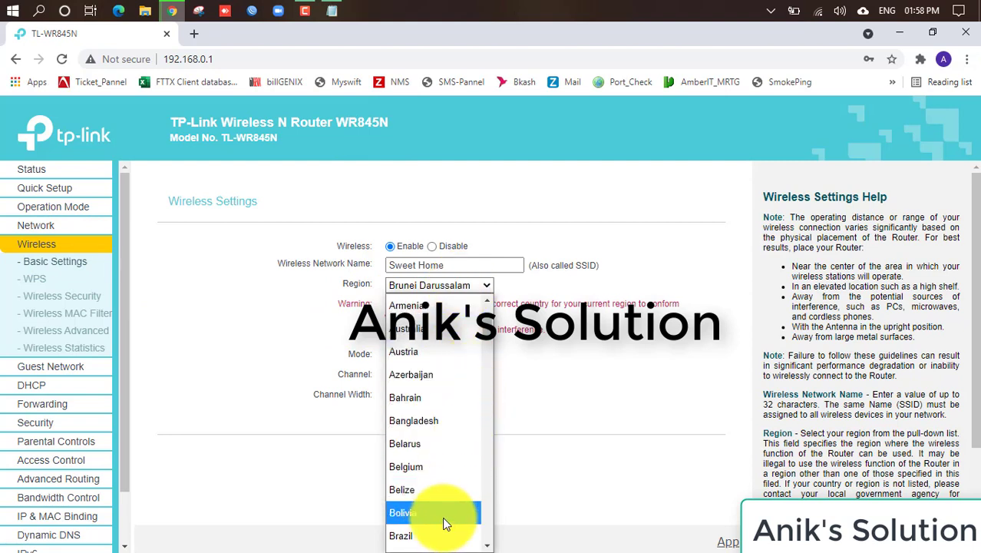
{"action": "left_click", "coordinate": [441, 532]}
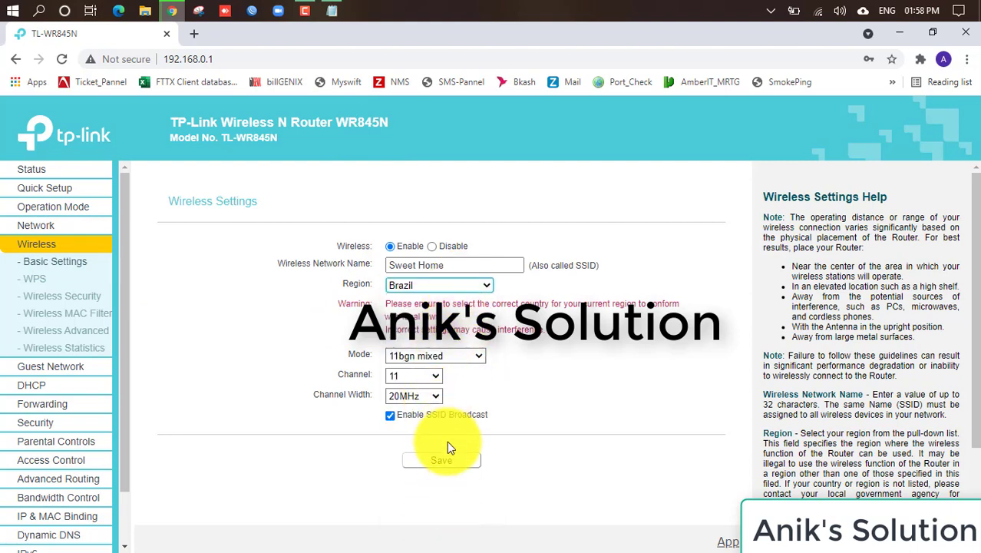
{"action": "left_click", "coordinate": [453, 467]}
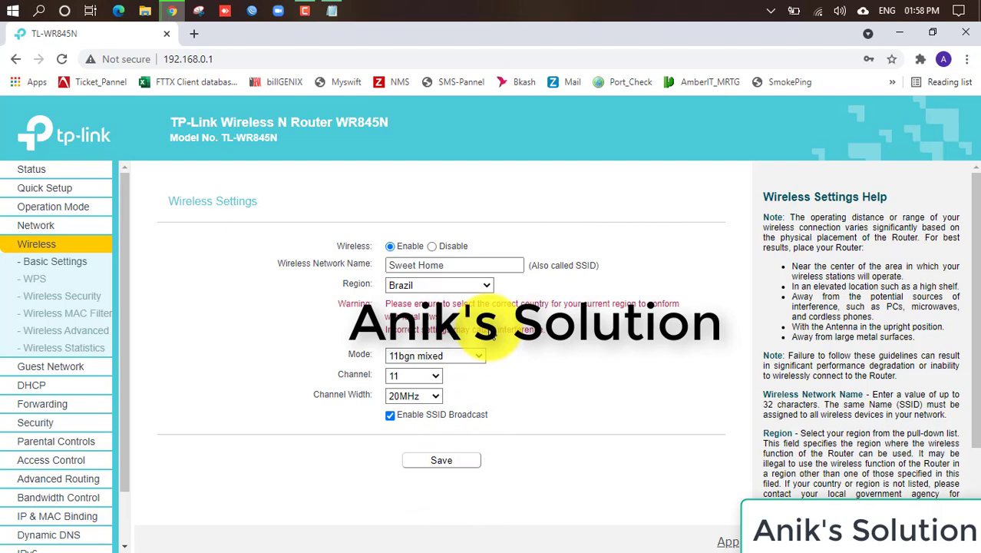
Check the list of nearby Wi-Fi networks in the Windows flyout, then close it
{"action": "left_click", "coordinate": [817, 10]}
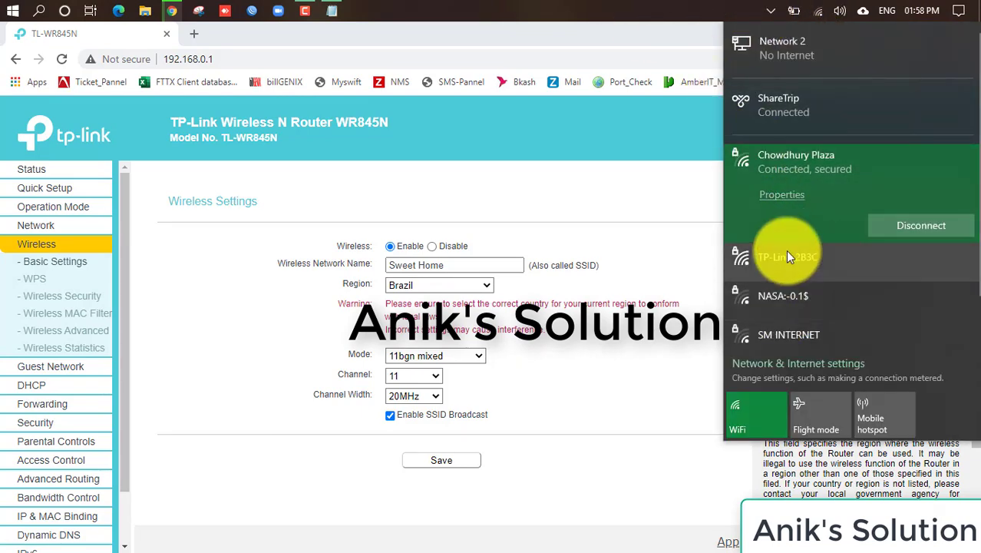
{"action": "scroll", "coordinate": [781, 230], "scroll_direction": "down", "scroll_amount": 1}
{"action": "scroll", "coordinate": [781, 237], "scroll_direction": "up", "scroll_amount": 1}
{"action": "left_click", "coordinate": [688, 7]}
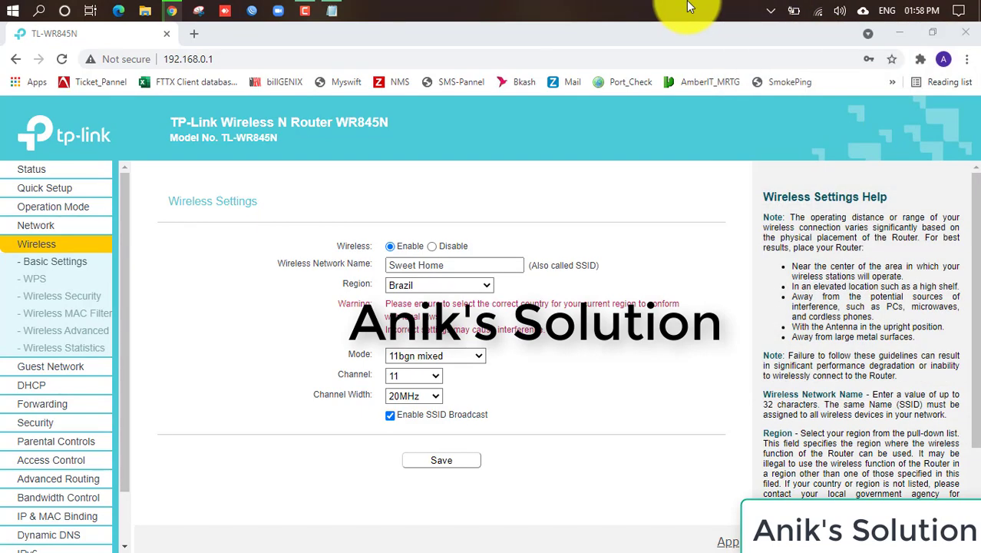
In DHCP settings, set DNS Server 8.8.8.8 and Secondary DNS Server 1.1.1.1, then save
{"action": "left_click", "coordinate": [27, 387]}
{"action": "left_click", "coordinate": [445, 382]}
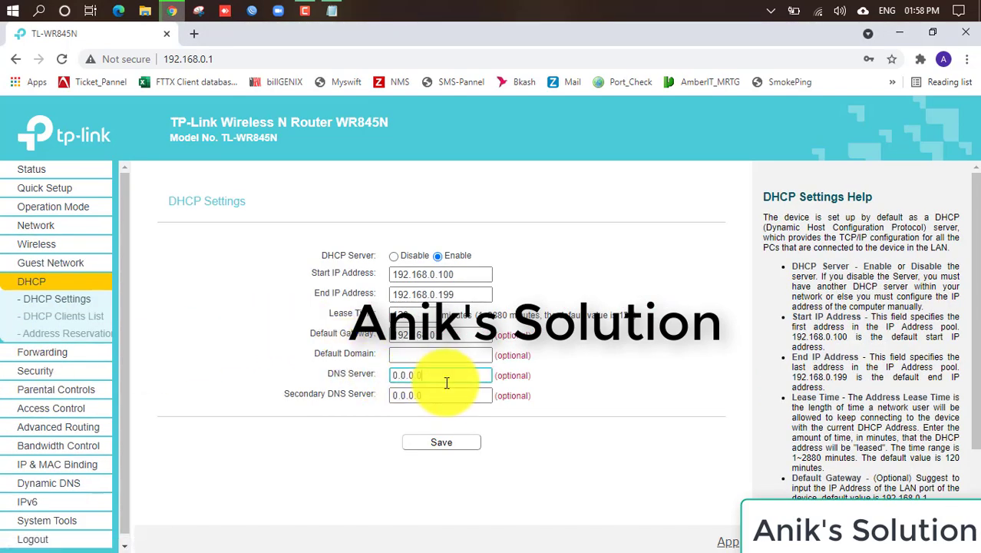
{"action": "double_click", "coordinate": [443, 375]}
{"action": "type", "text": "8.8.8.8"}
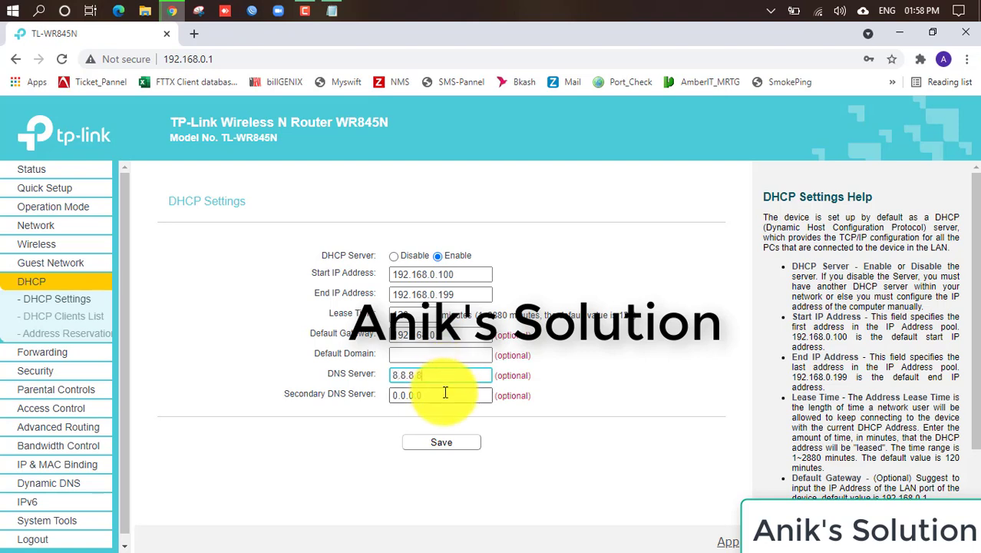
{"action": "double_click", "coordinate": [444, 395]}
{"action": "type", "text": "1.1"}
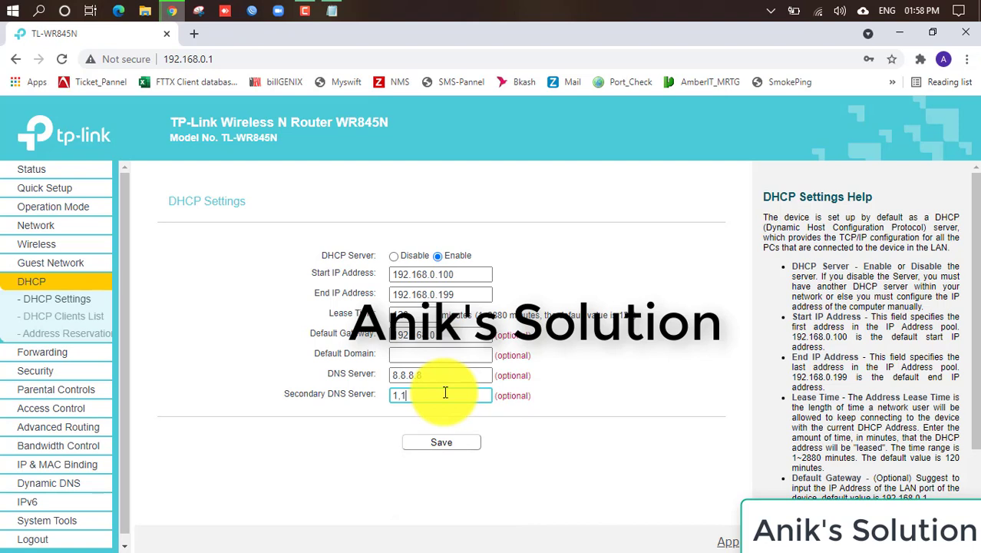
{"action": "key", "text": "BackSpace"}
{"action": "key", "text": "BackSpace"}
{"action": "type", "text": ".1.1.1"}
{"action": "left_click", "coordinate": [449, 443]}
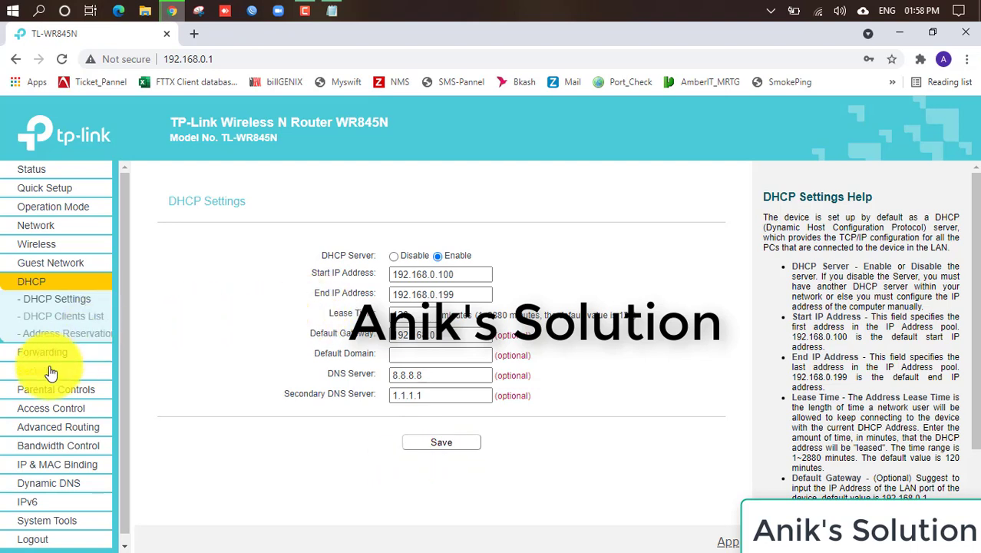
{"action": "scroll", "coordinate": [50, 430], "scroll_direction": "down", "scroll_amount": 1}
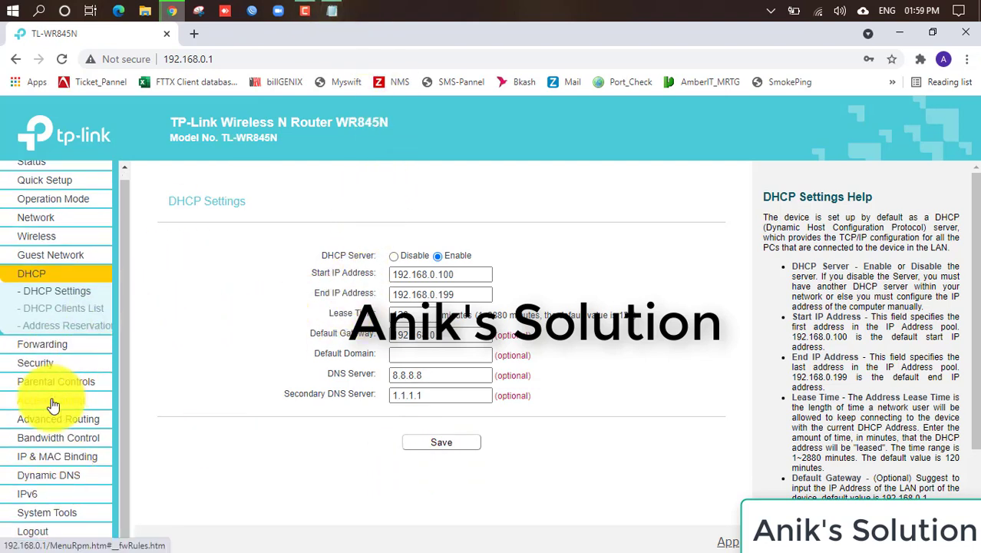
In System Tools time settings, choose time zone (GMT+06:00) Almaty, Astana, Dhaka and save
{"action": "left_click", "coordinate": [65, 514]}
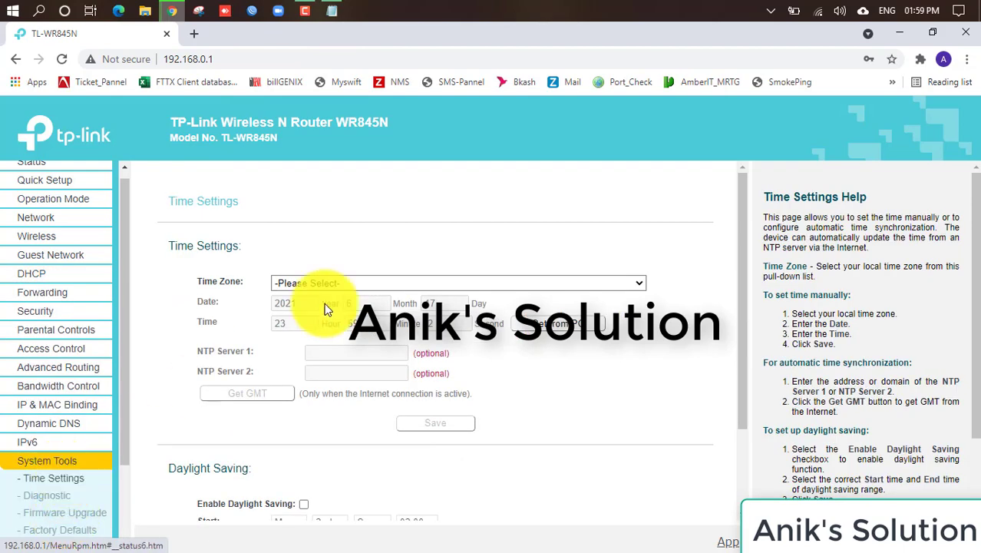
{"action": "left_click", "coordinate": [428, 286]}
{"action": "scroll", "coordinate": [402, 390], "scroll_direction": "down", "scroll_amount": 6}
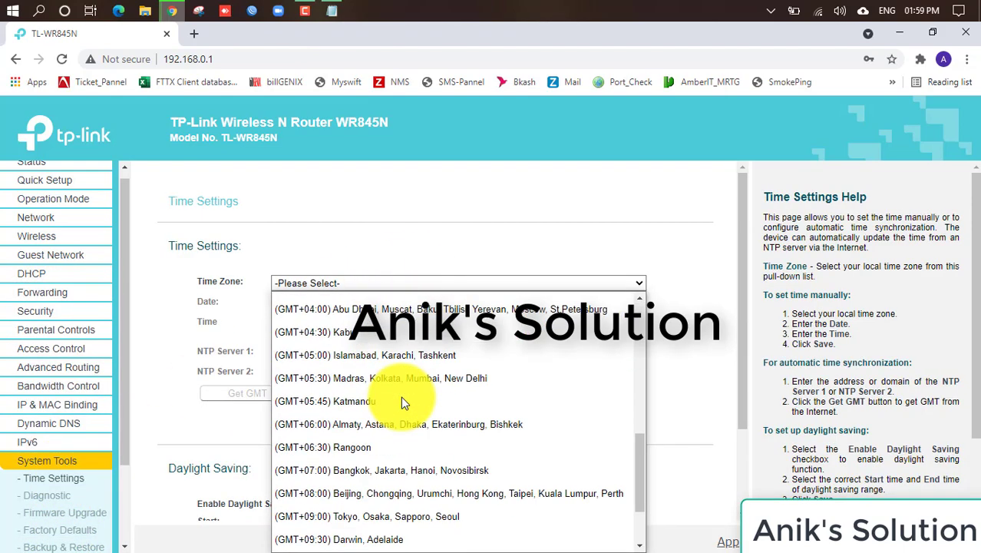
{"action": "left_click", "coordinate": [356, 423]}
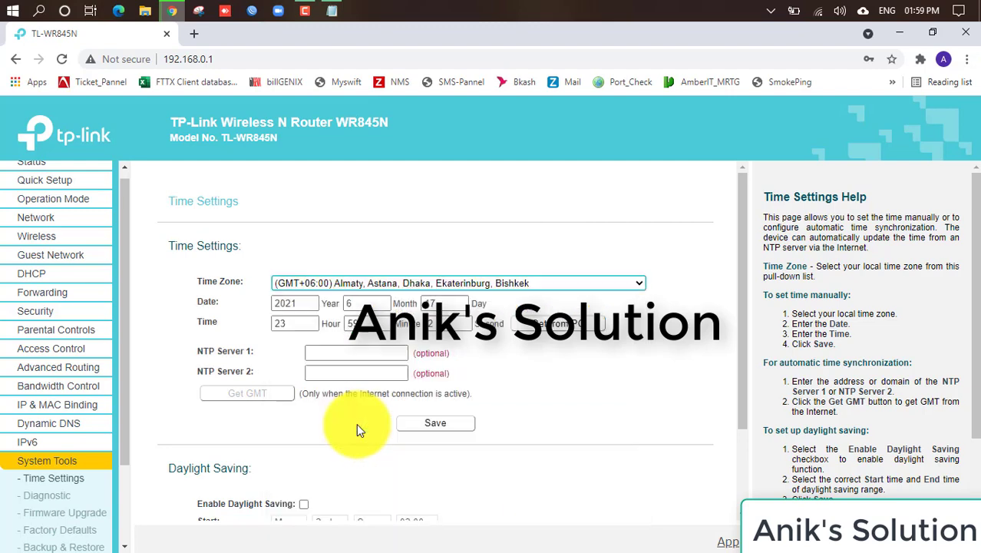
{"action": "left_click", "coordinate": [417, 423]}
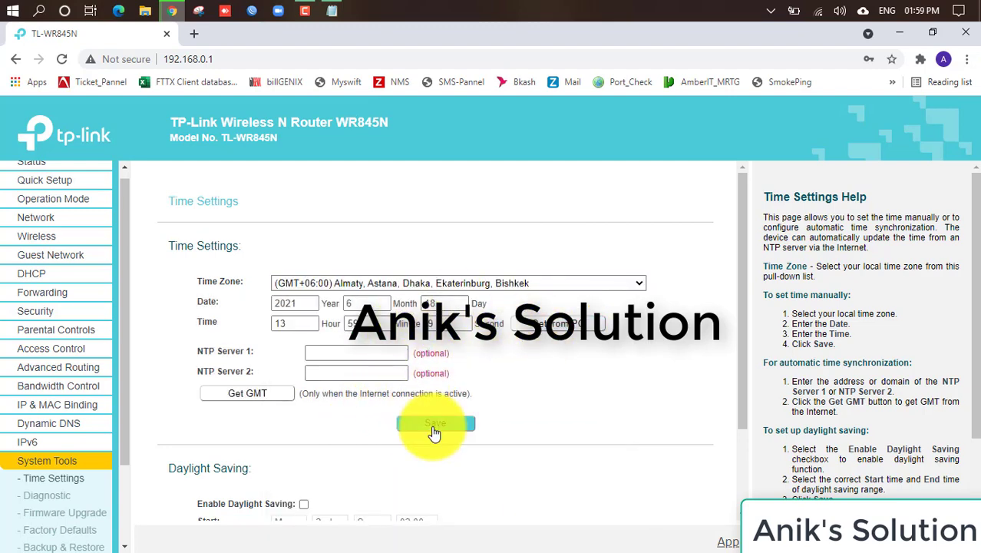
{"action": "scroll", "coordinate": [253, 445], "scroll_direction": "down", "scroll_amount": 2}
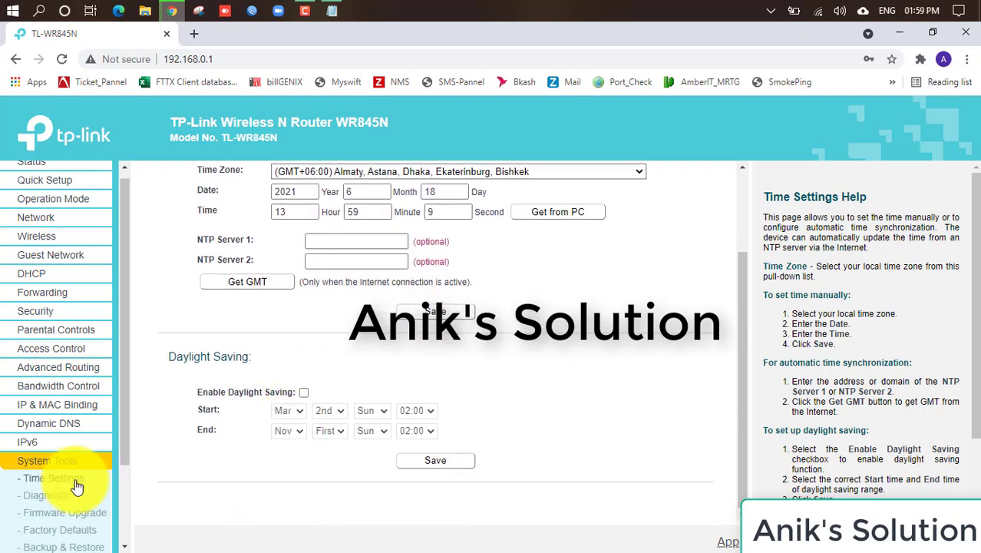
{"action": "scroll", "coordinate": [76, 485], "scroll_direction": "down", "scroll_amount": 2}
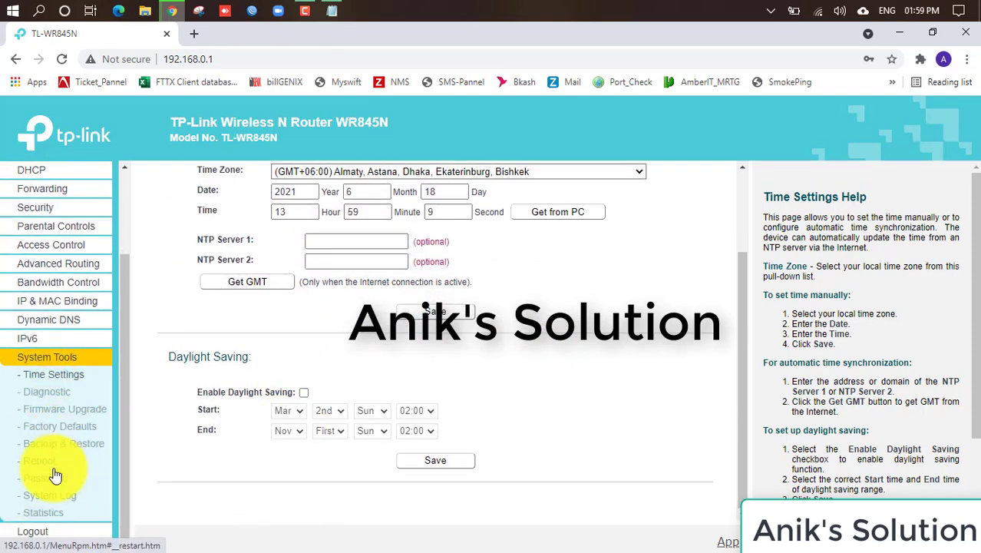
Open the router's Password page and add the note 'Always Change router admin password'
{"action": "left_click", "coordinate": [50, 479]}
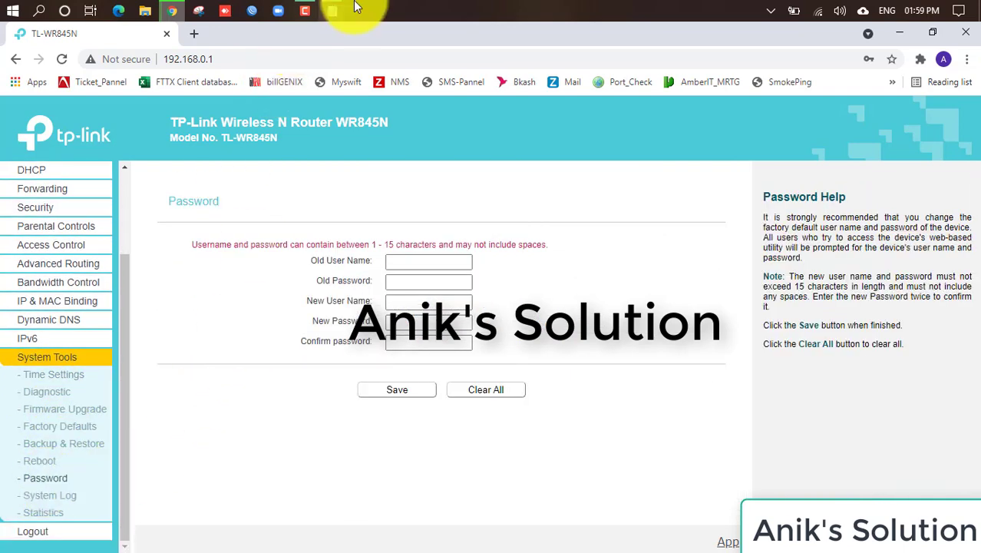
{"action": "left_click", "coordinate": [332, 10]}
{"action": "type", "text": "A"}
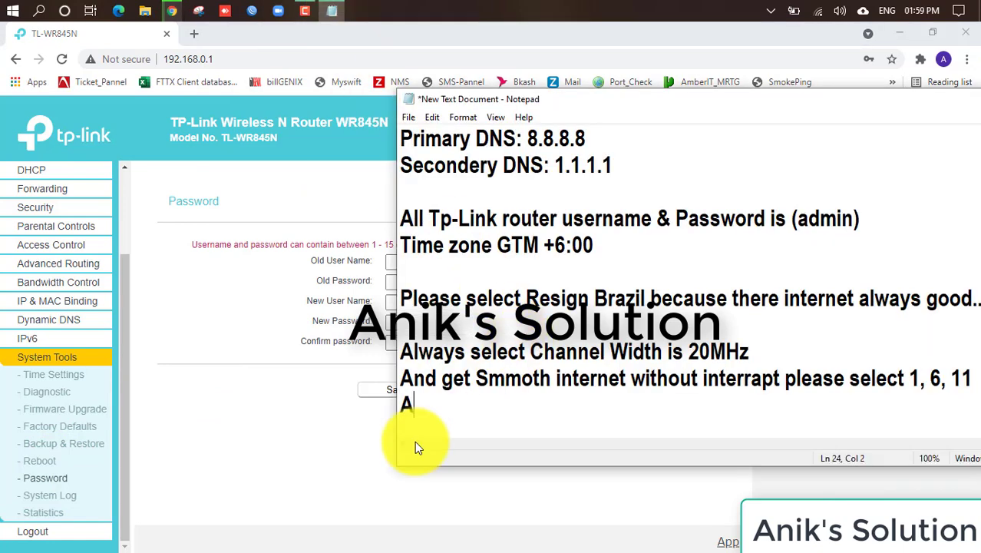
{"action": "type", "text": "lways "}
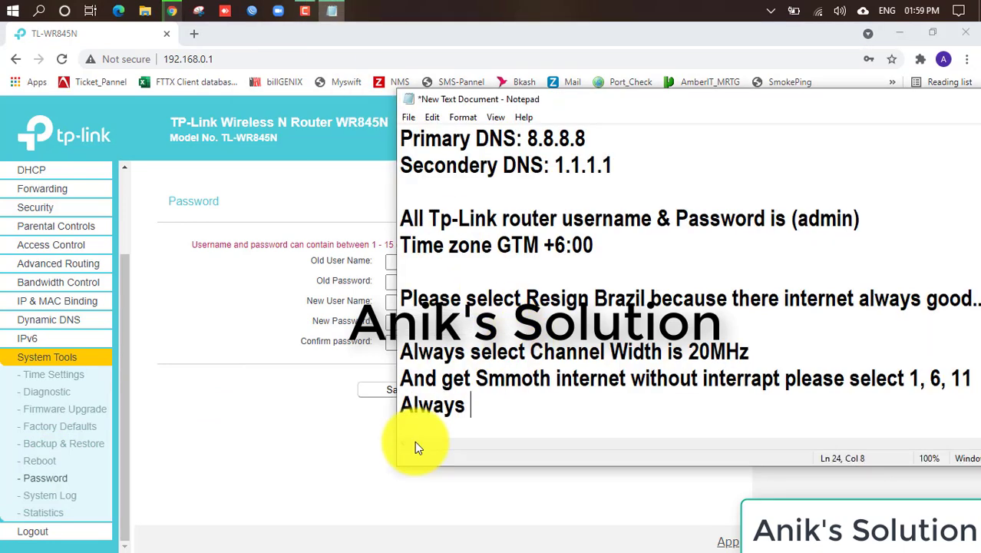
{"action": "type", "text": "Change"}
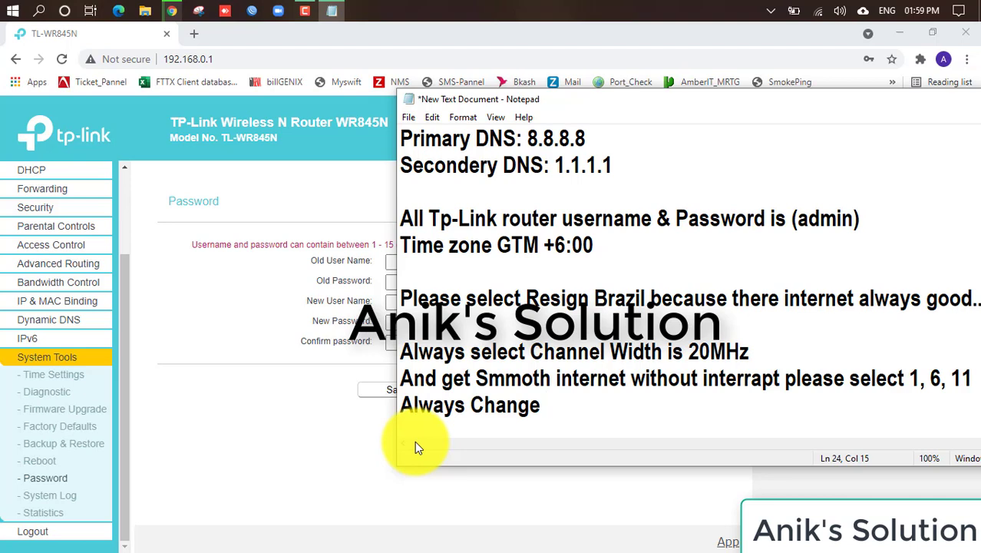
{"action": "type", "text": " router p"}
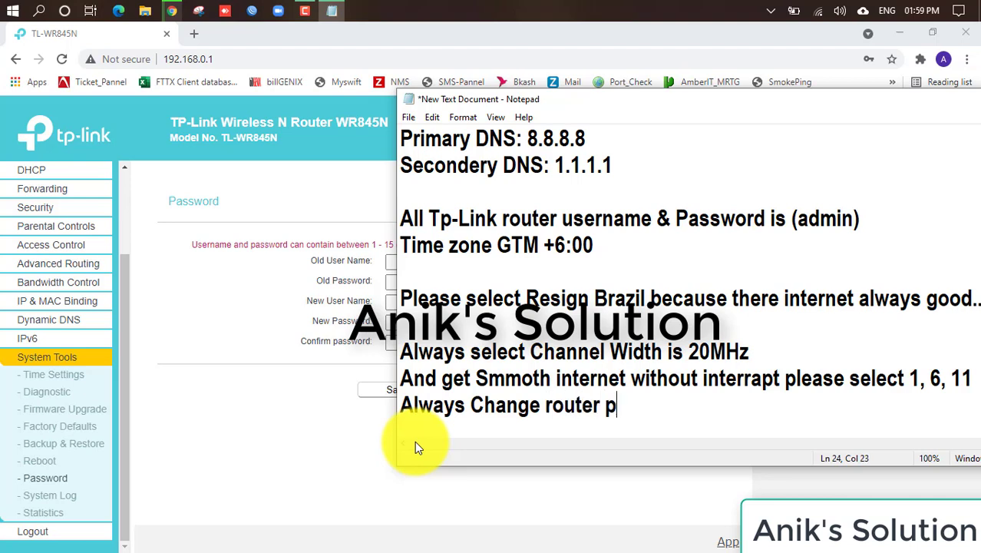
{"action": "type", "text": "assword"}
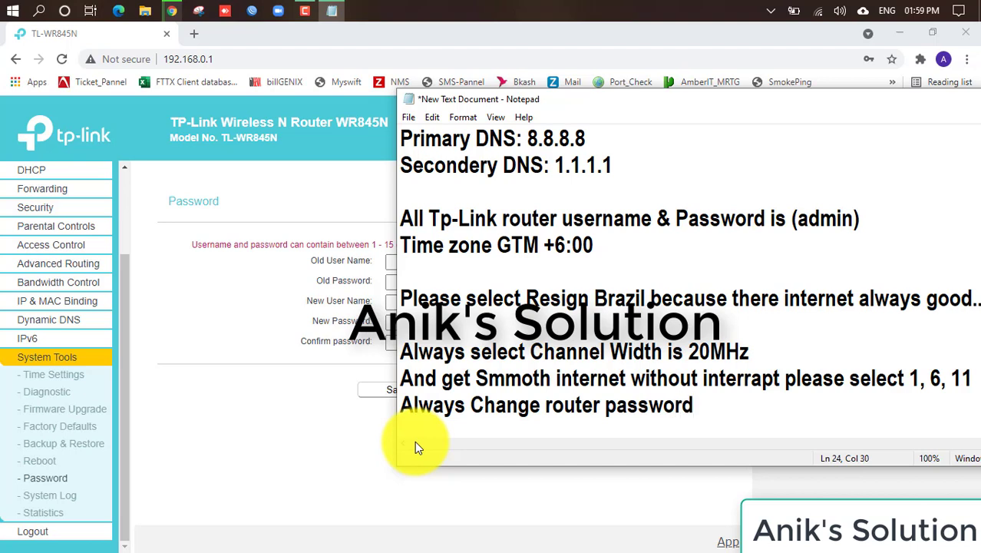
{"action": "key", "text": "Left"}
{"action": "key", "text": "Left"}
{"action": "key", "text": "Left"}
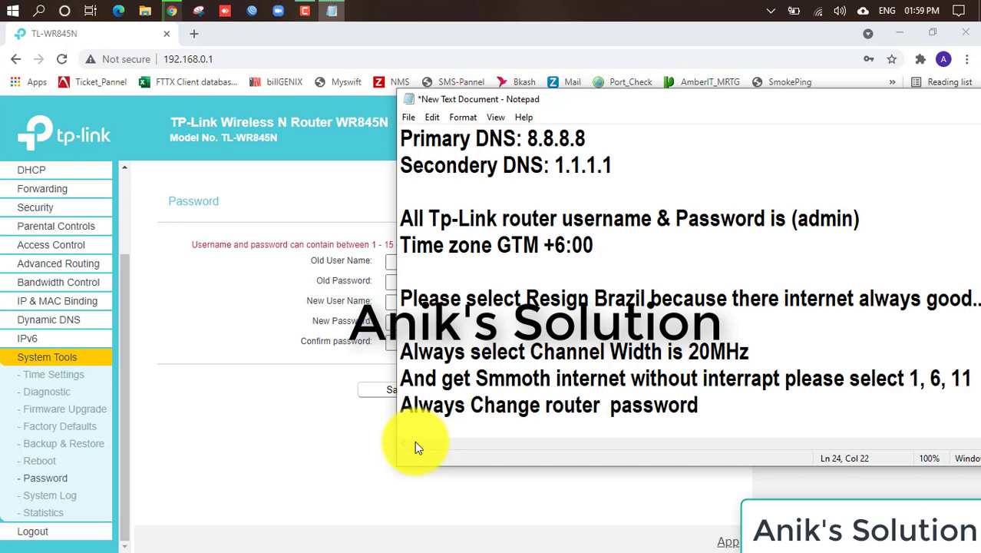
{"action": "type", "text": "admin"}
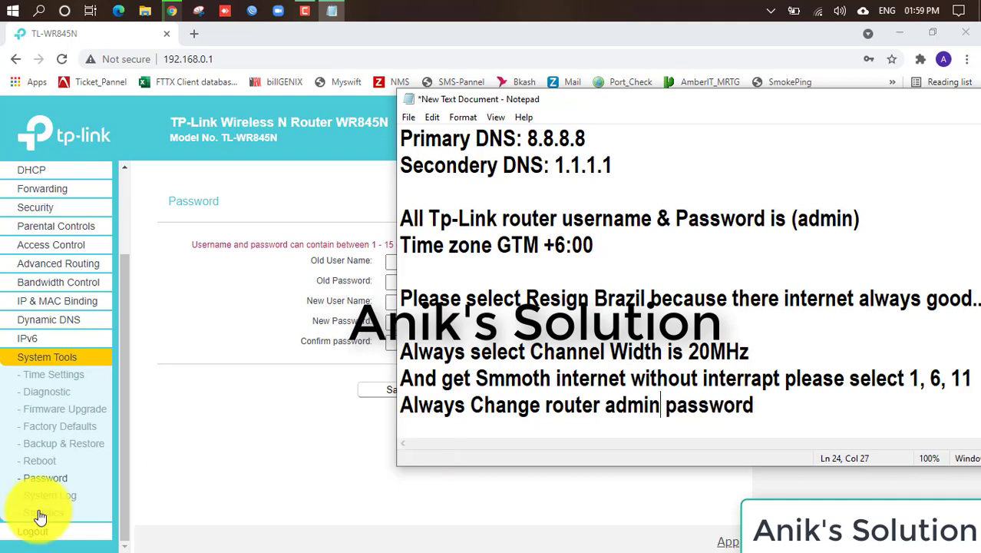
{"action": "left_click", "coordinate": [170, 466]}
Enter old user name admin, the old password and new user name admin, then fill the new password fields
{"action": "left_click", "coordinate": [418, 270]}
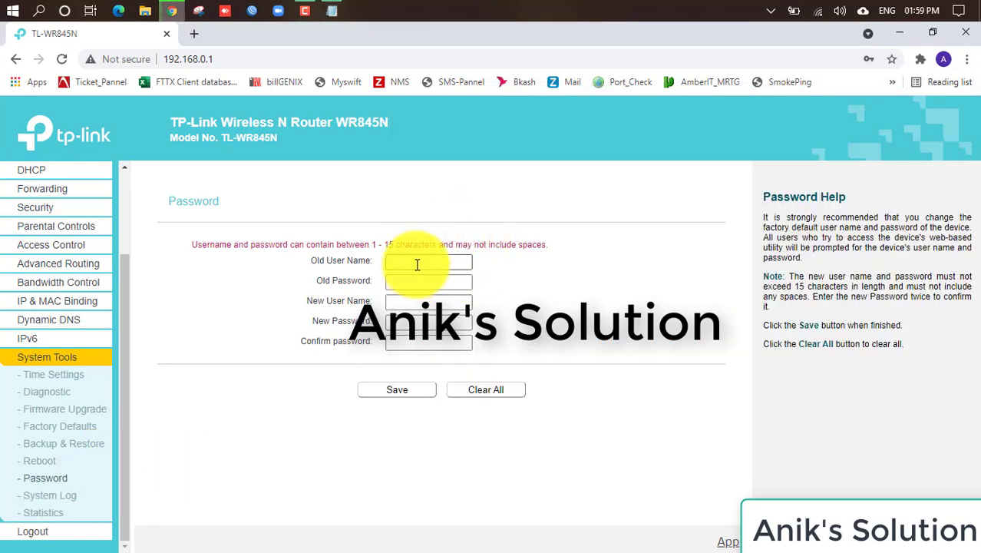
{"action": "type", "text": "admin"}
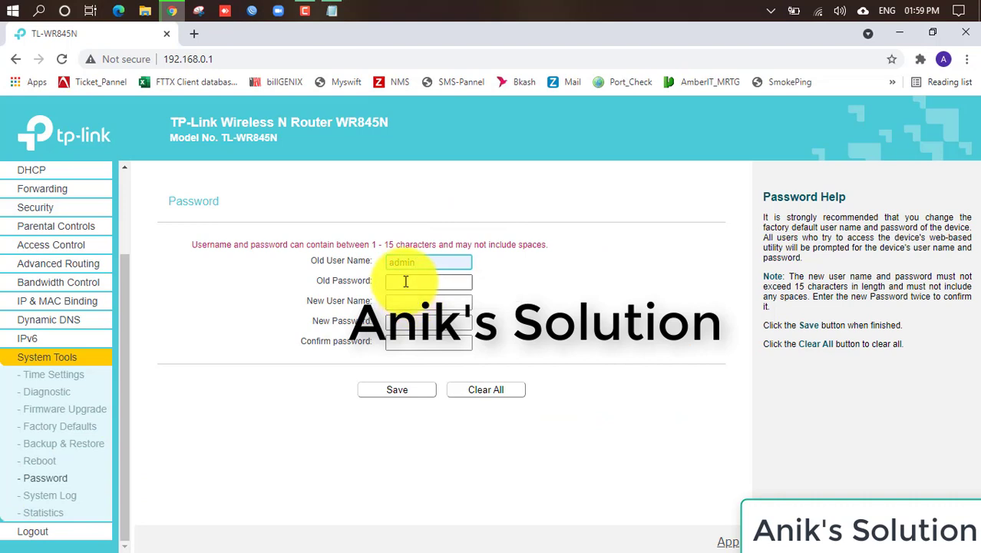
{"action": "left_click", "coordinate": [405, 281]}
{"action": "left_click", "coordinate": [411, 303]}
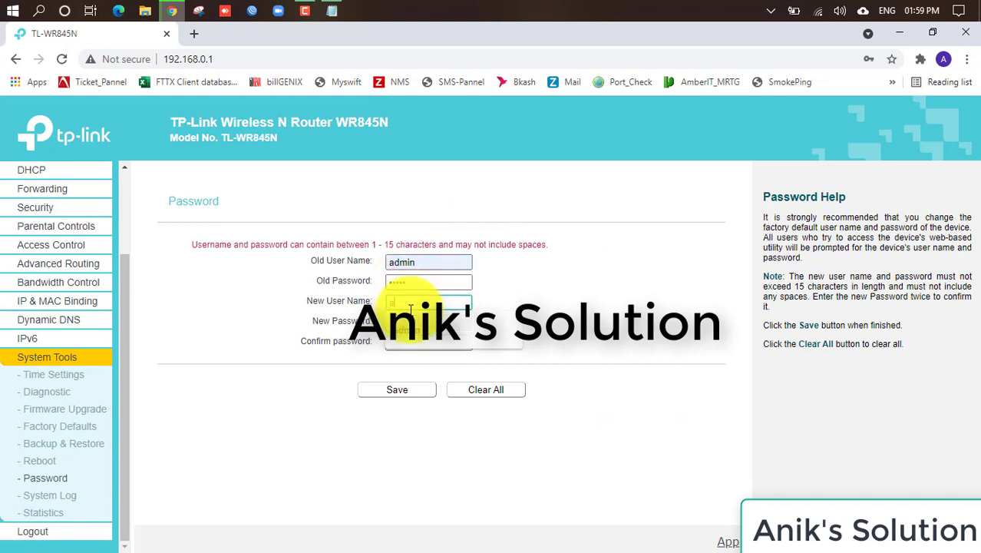
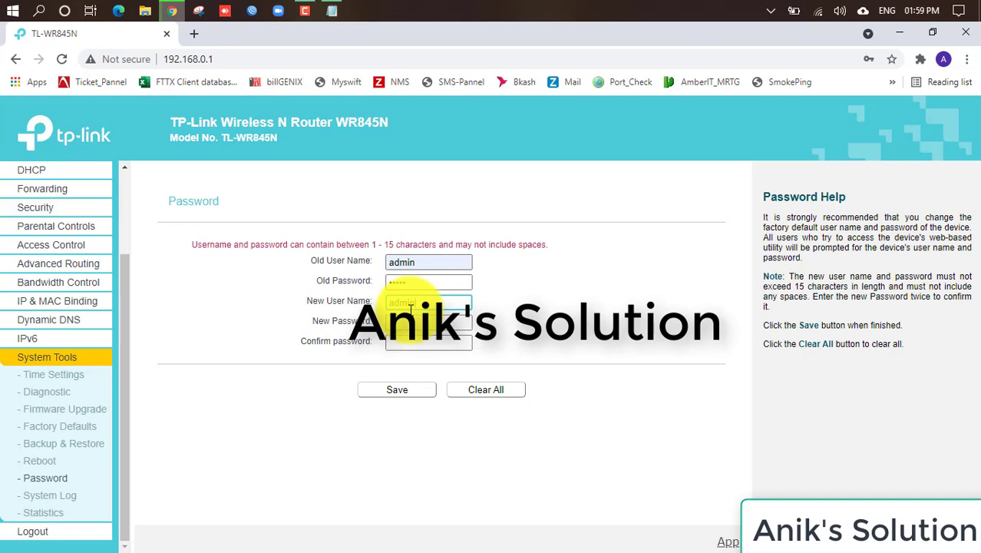
{"action": "key", "text": "Tab"}
{"action": "left_click", "coordinate": [406, 340]}
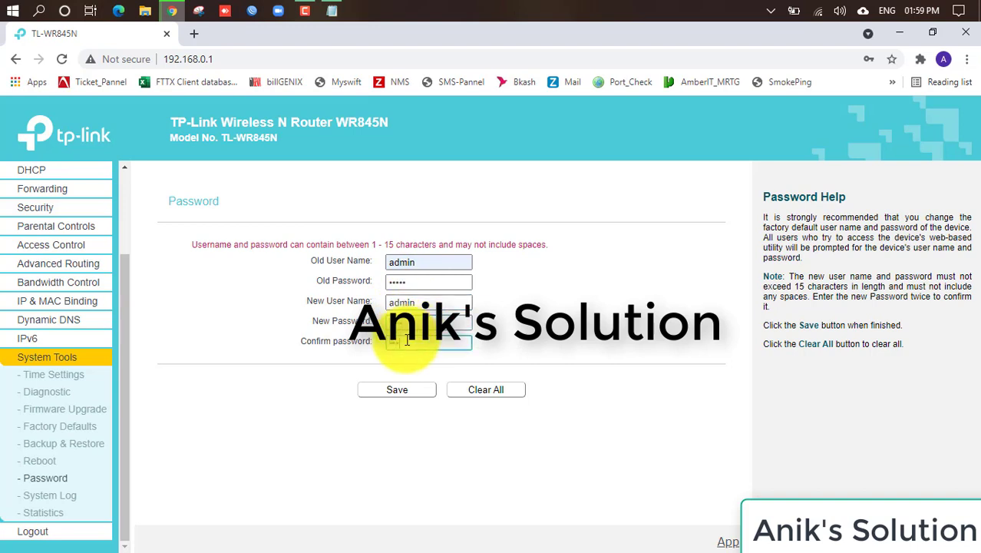
Save the new admin credentials, dismiss Chrome's breach warning, and log back in with the new password
{"action": "left_click", "coordinate": [415, 392]}
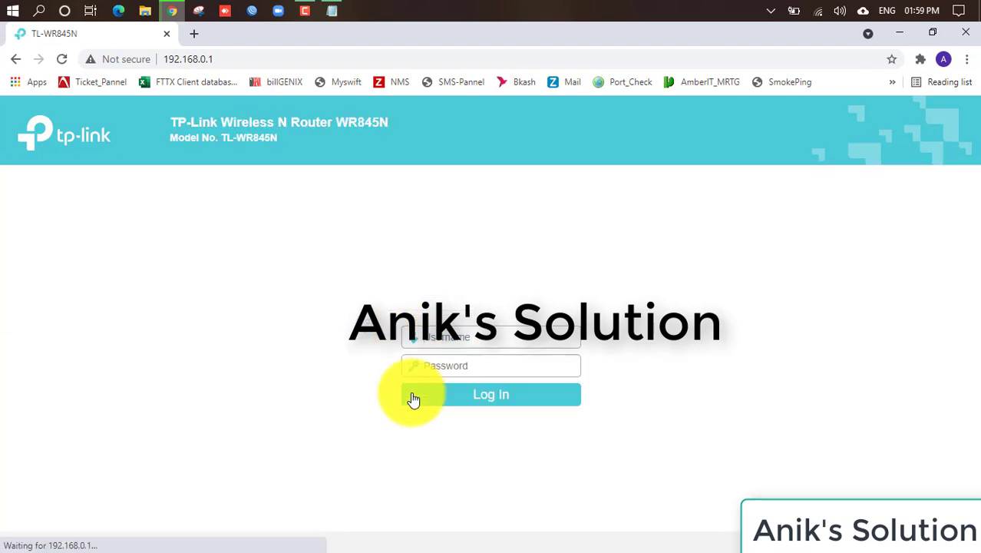
{"action": "left_click", "coordinate": [615, 247]}
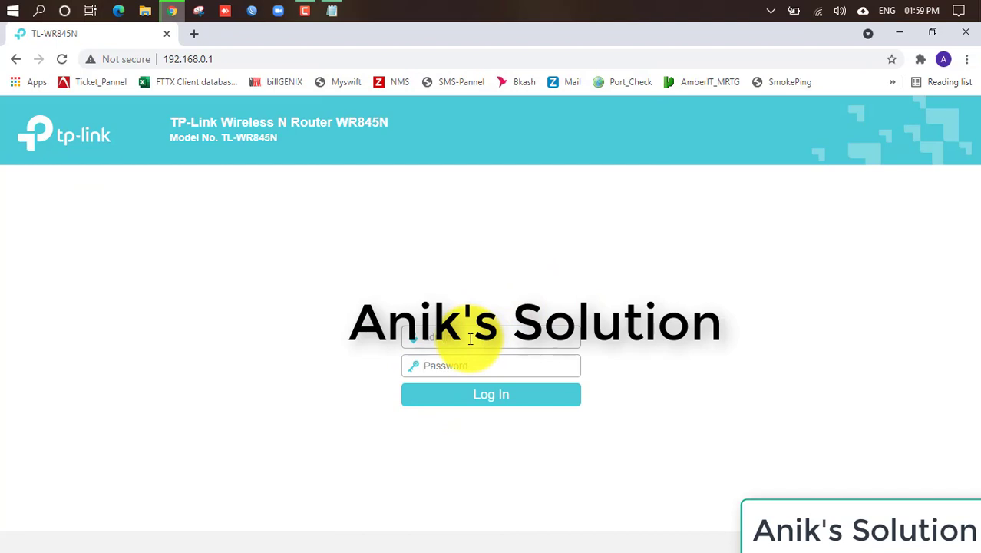
{"action": "key", "text": "Tab"}
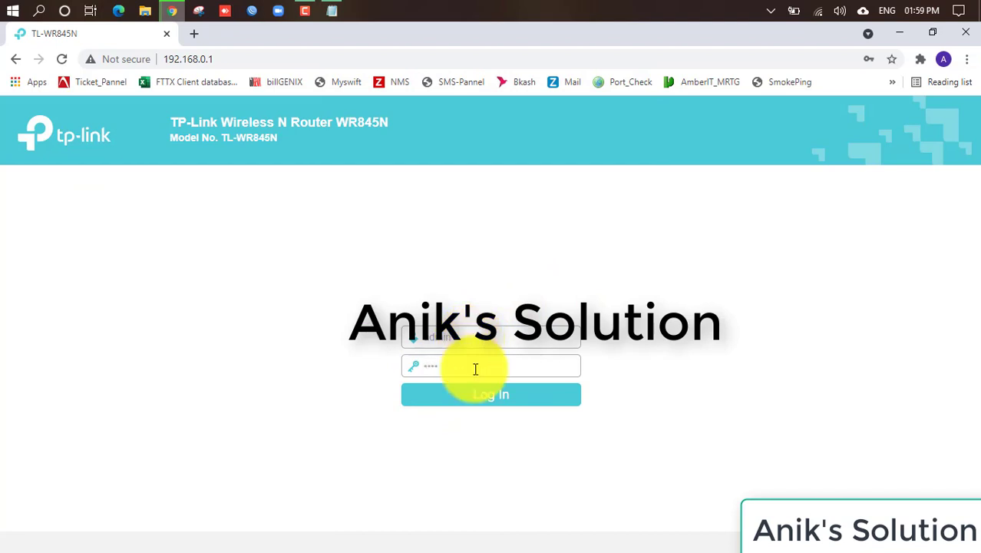
{"action": "left_click", "coordinate": [514, 396]}
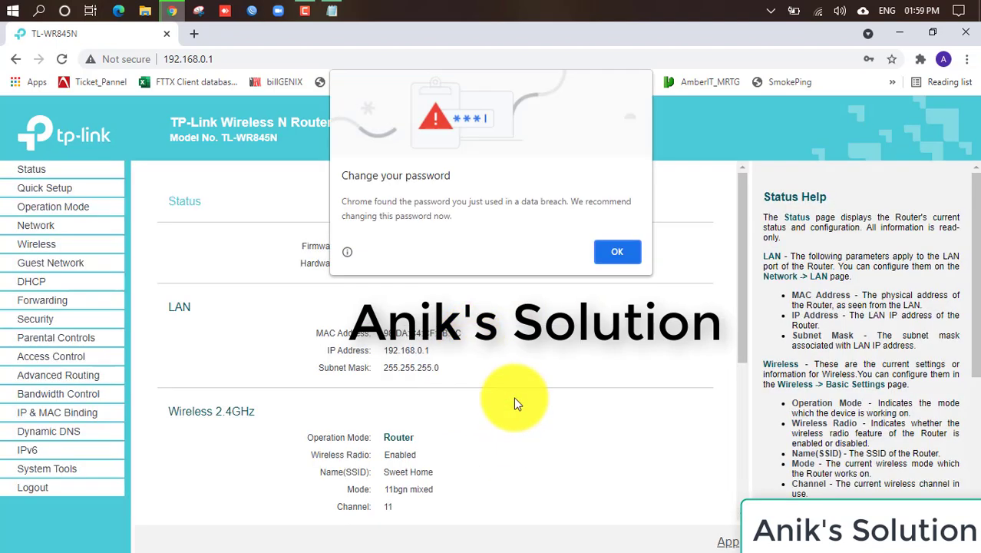
Dismiss Chrome's password-breach dialog and briefly check the Windows Wi-Fi network list
{"action": "left_click", "coordinate": [612, 244]}
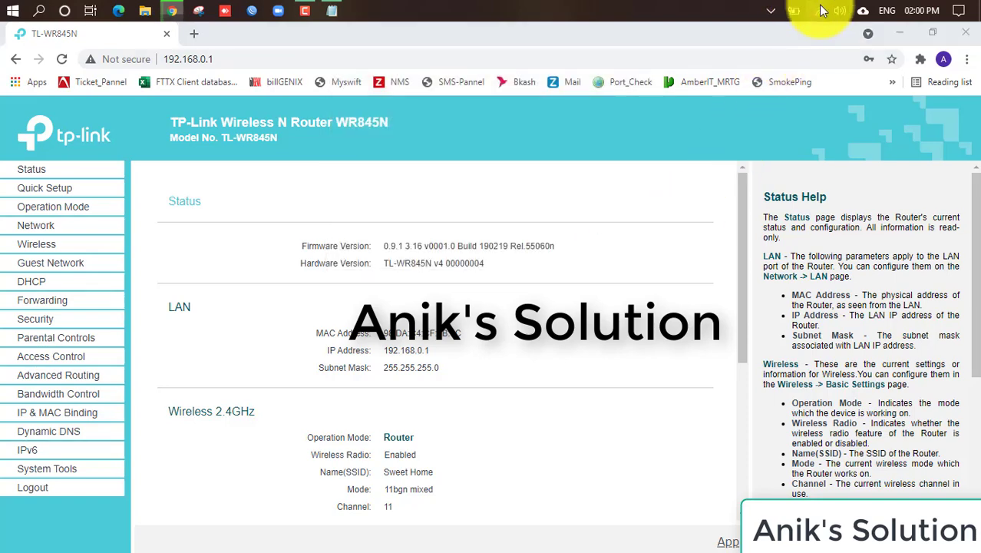
{"action": "left_click", "coordinate": [818, 11]}
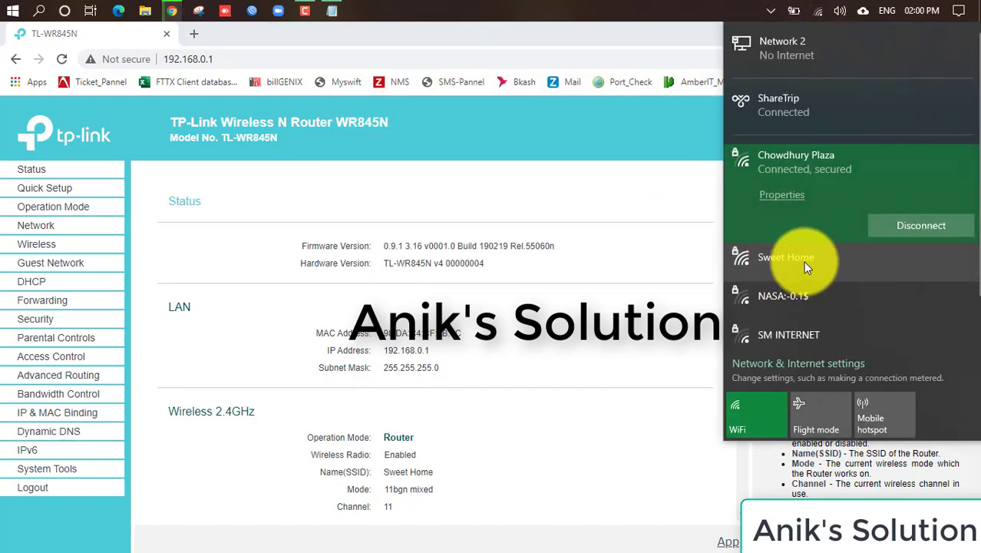
{"action": "left_click", "coordinate": [478, 17]}
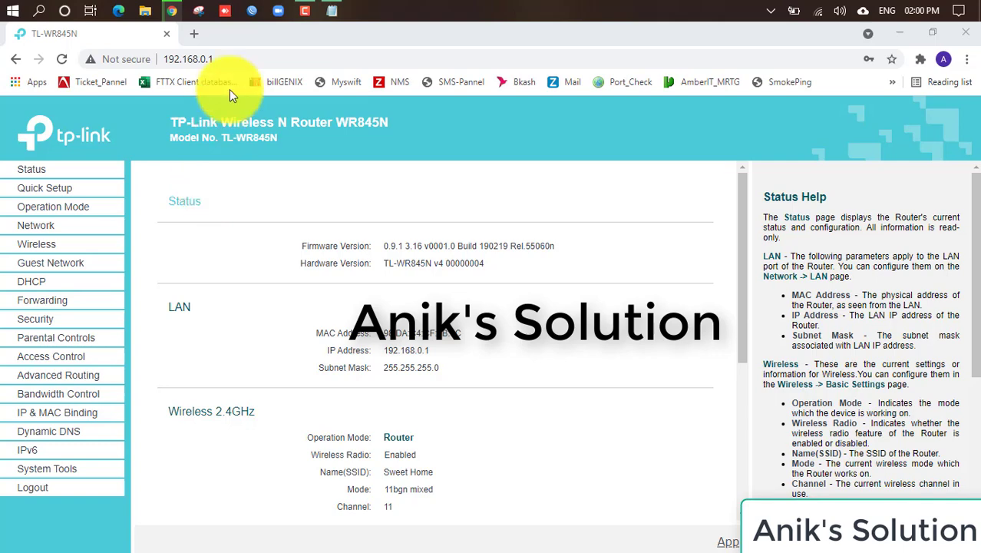
Open Wireless Statistics and refresh until one station on Sweet Home appears with packet counts
{"action": "left_click", "coordinate": [38, 245]}
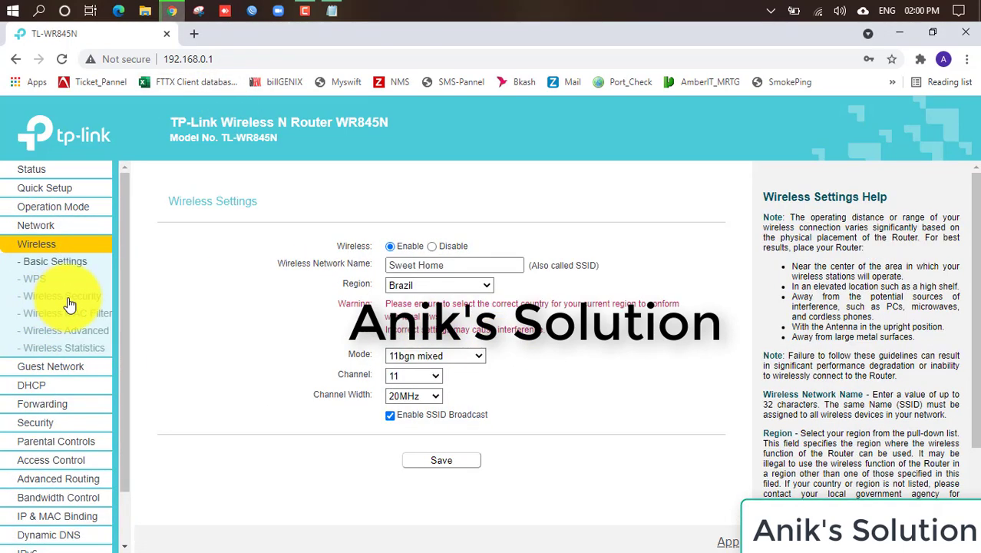
{"action": "left_click", "coordinate": [61, 348]}
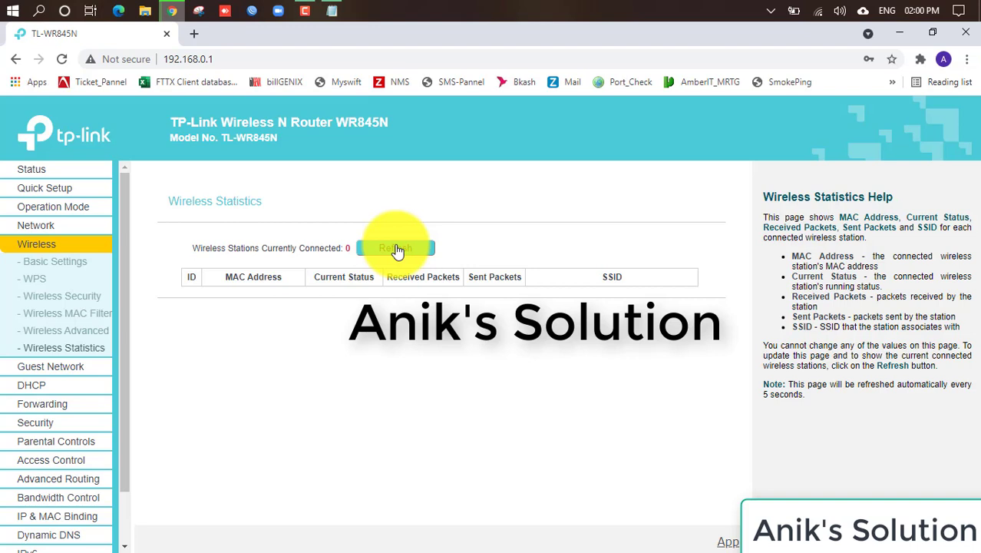
{"action": "left_click", "coordinate": [397, 250]}
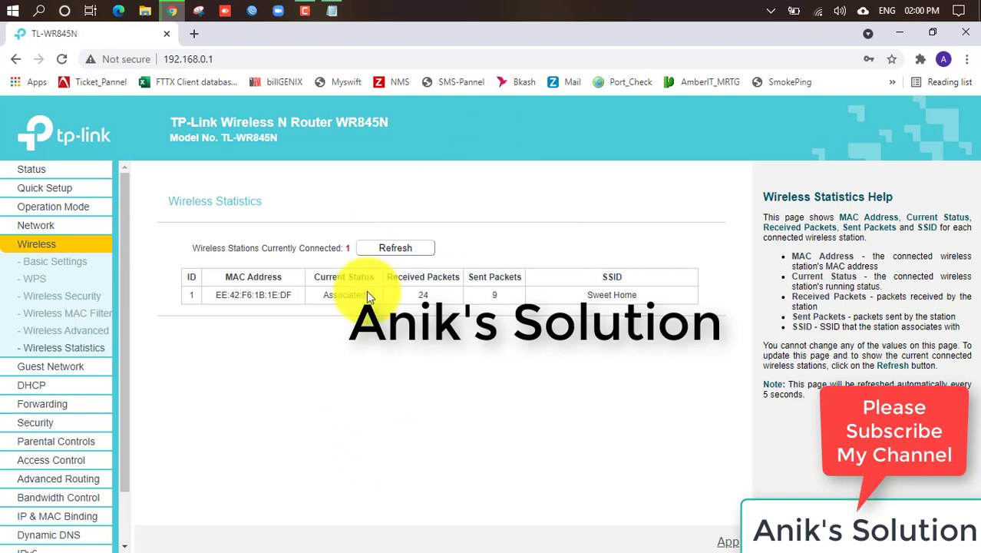
{"action": "left_click", "coordinate": [377, 253]}
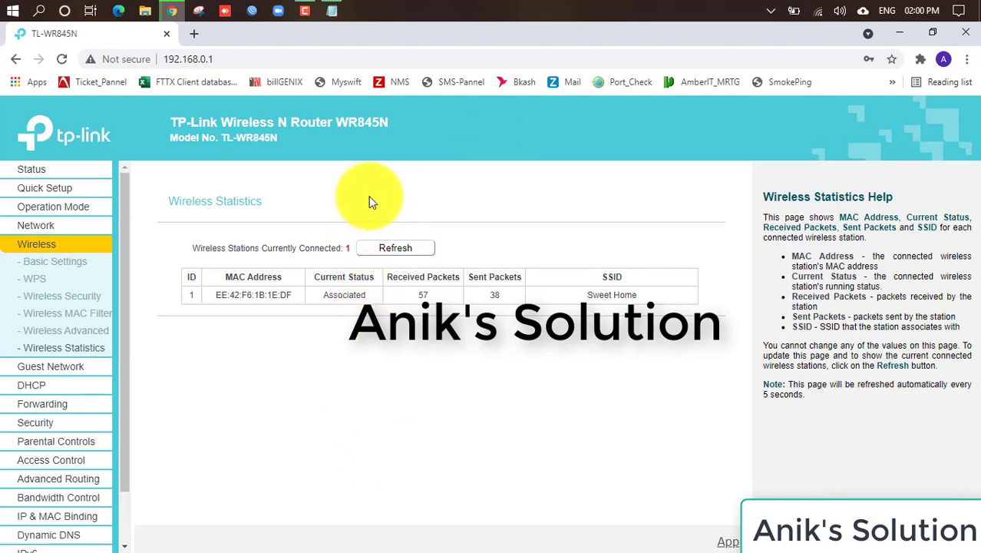
Append the line 'Now our Configure Done and one Device connected...' to the Notepad notes
{"action": "left_click", "coordinate": [330, 9]}
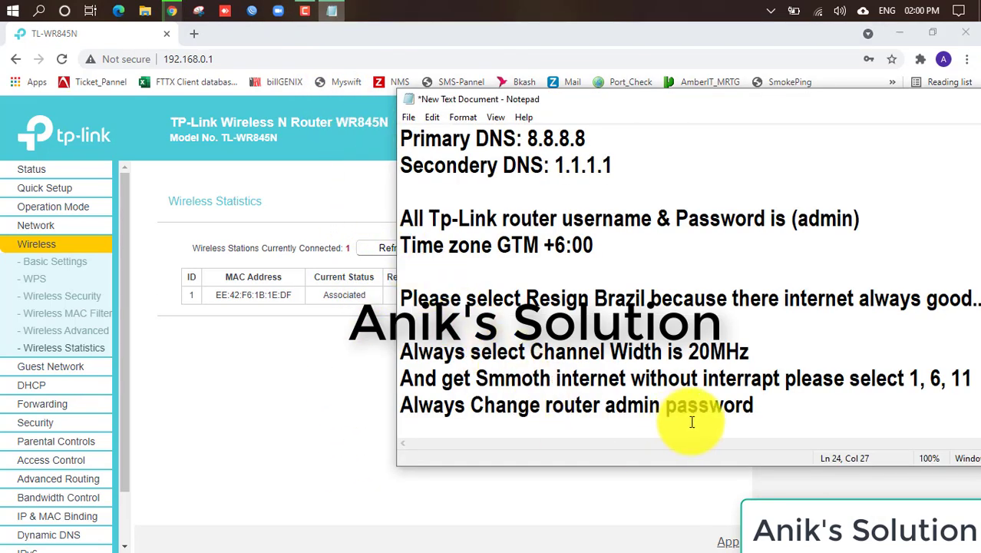
{"action": "left_click", "coordinate": [773, 410]}
{"action": "key", "text": "Return"}
{"action": "key", "text": "Return"}
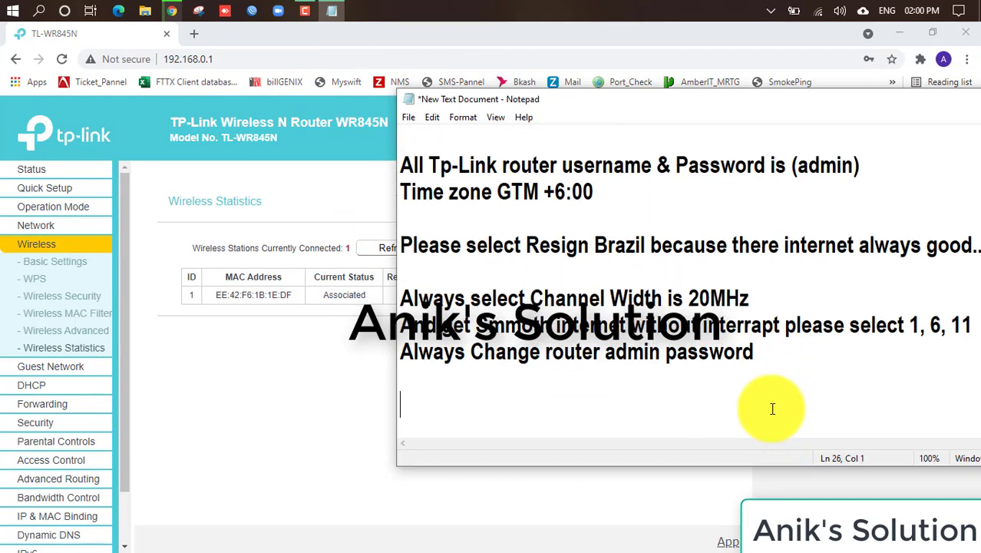
{"action": "type", "text": "Now "}
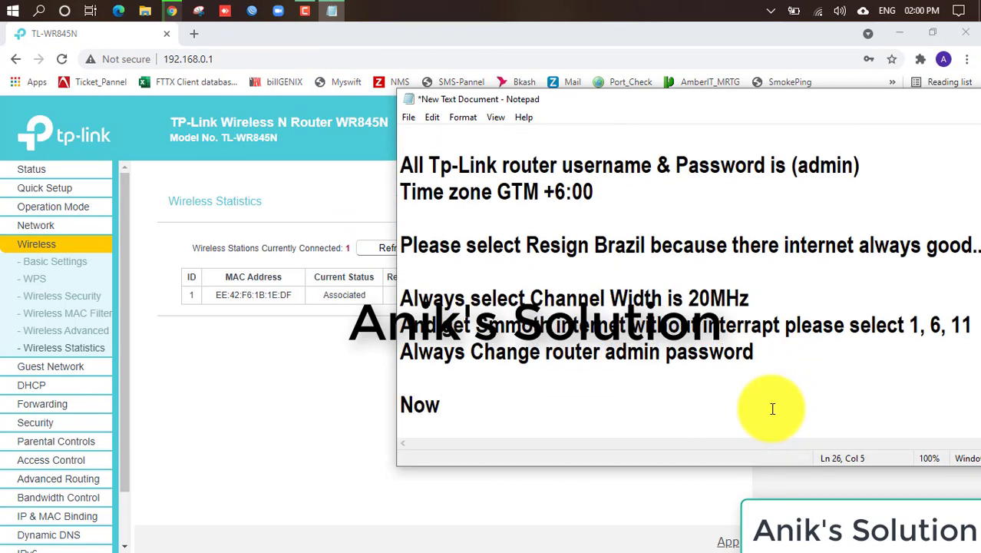
{"action": "type", "text": "our C"}
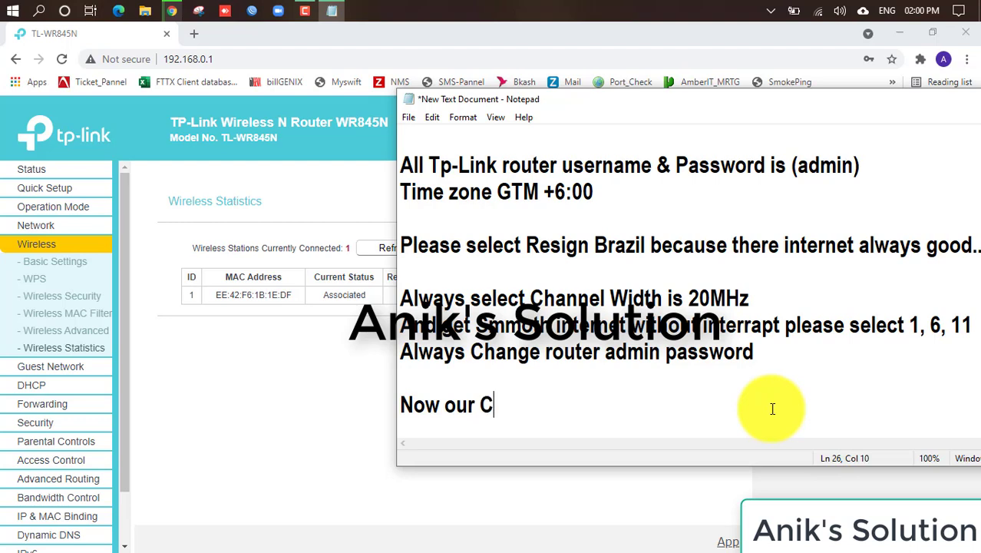
{"action": "type", "text": "onfigure "}
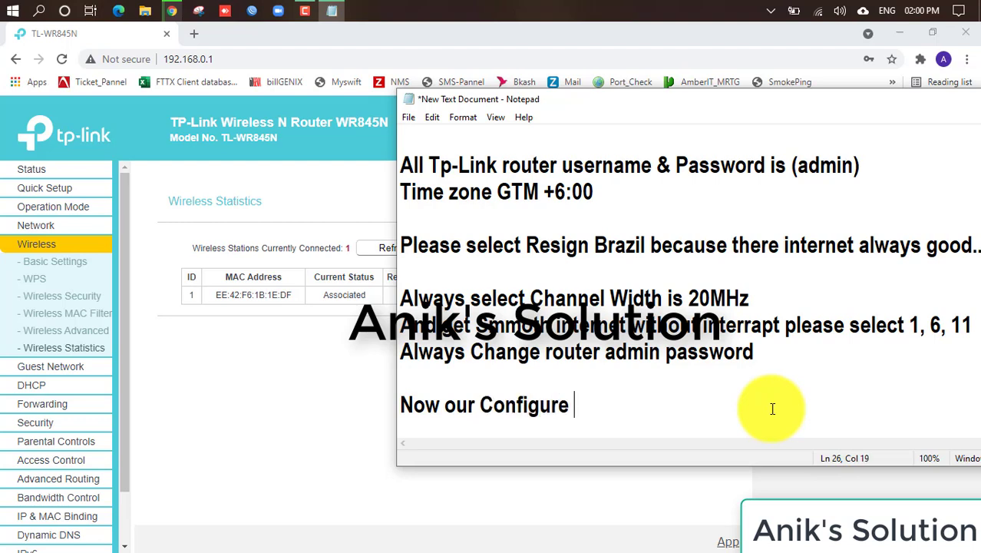
{"action": "type", "text": "Done an"}
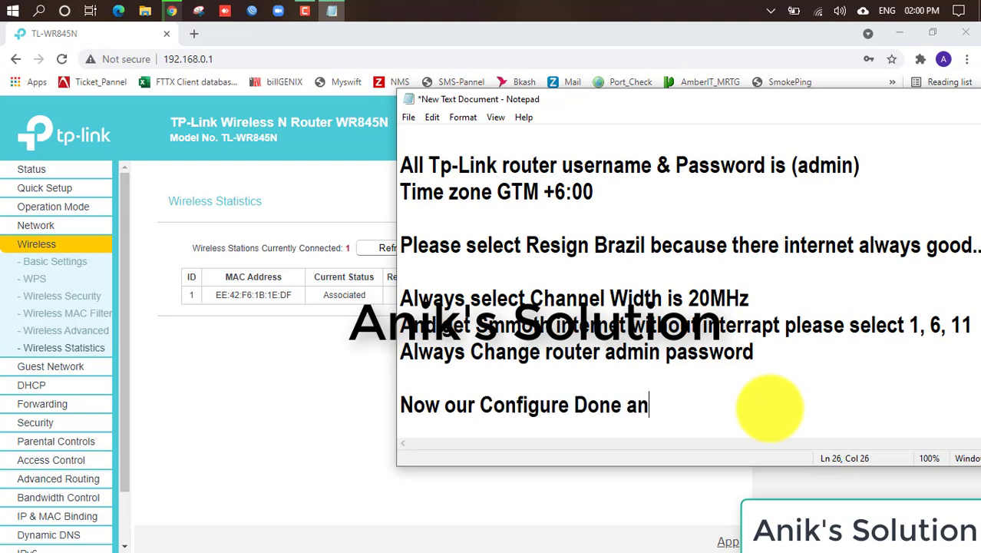
{"action": "type", "text": "d one "}
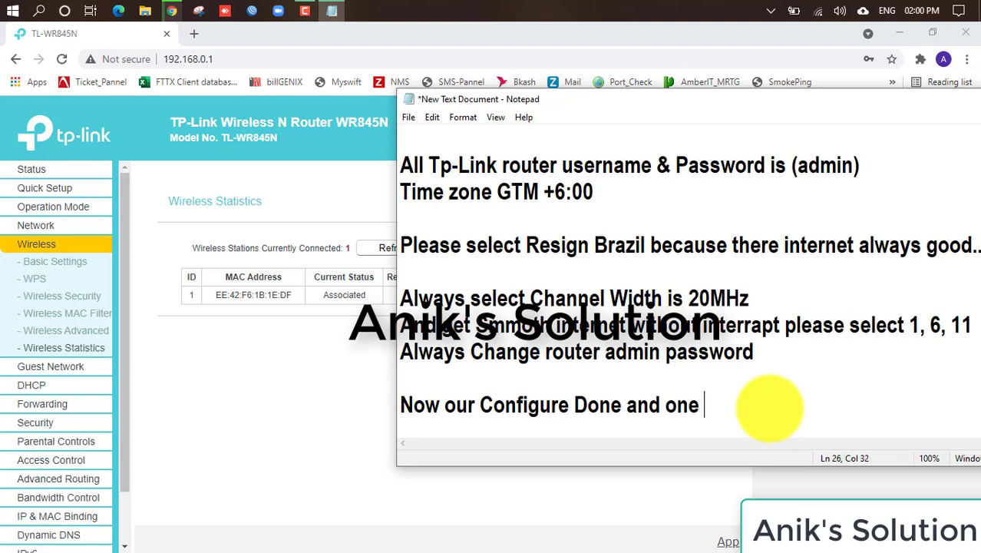
{"action": "type", "text": "Devic"}
{"action": "type", "text": "e Device"}
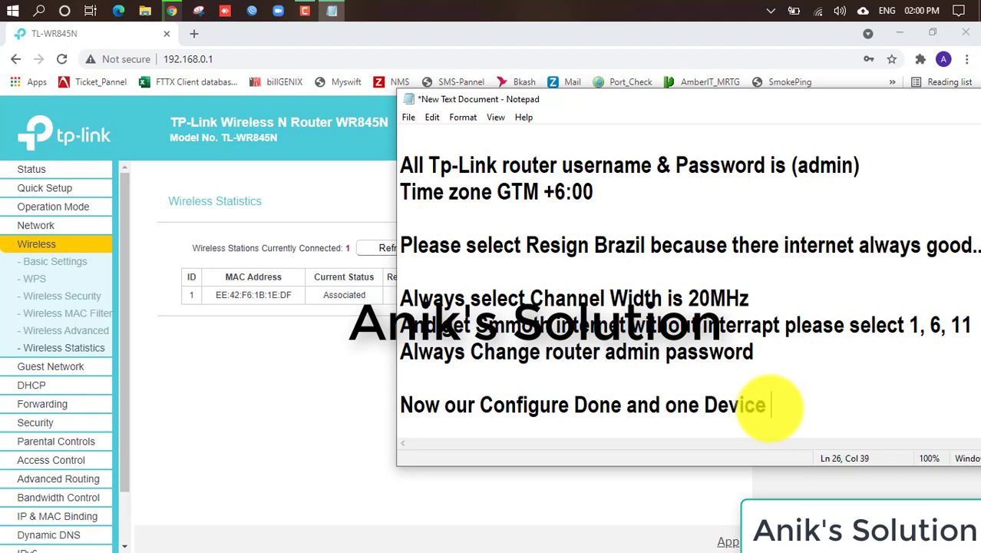
{"action": "type", "text": "connect"}
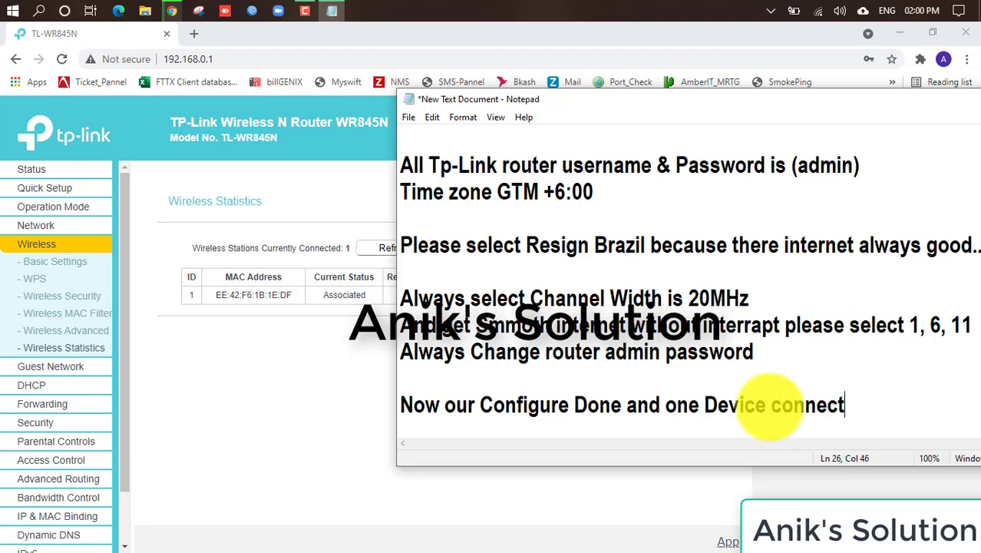
{"action": "type", "text": "ed..."}
Add the closing line 'Thanks for watching this video....' below it
{"action": "key", "text": "Return"}
{"action": "key", "text": "Return"}
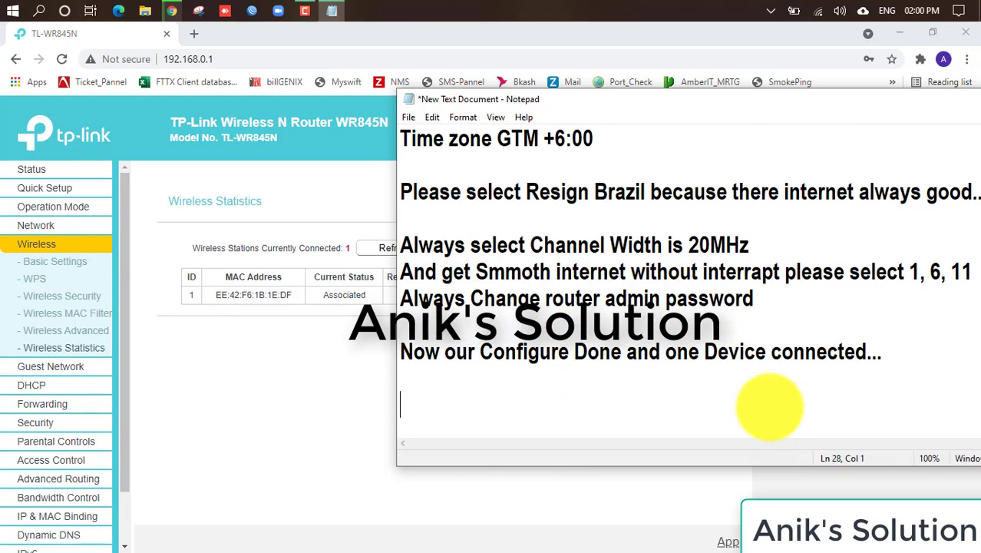
{"action": "type", "text": "Thanks for "}
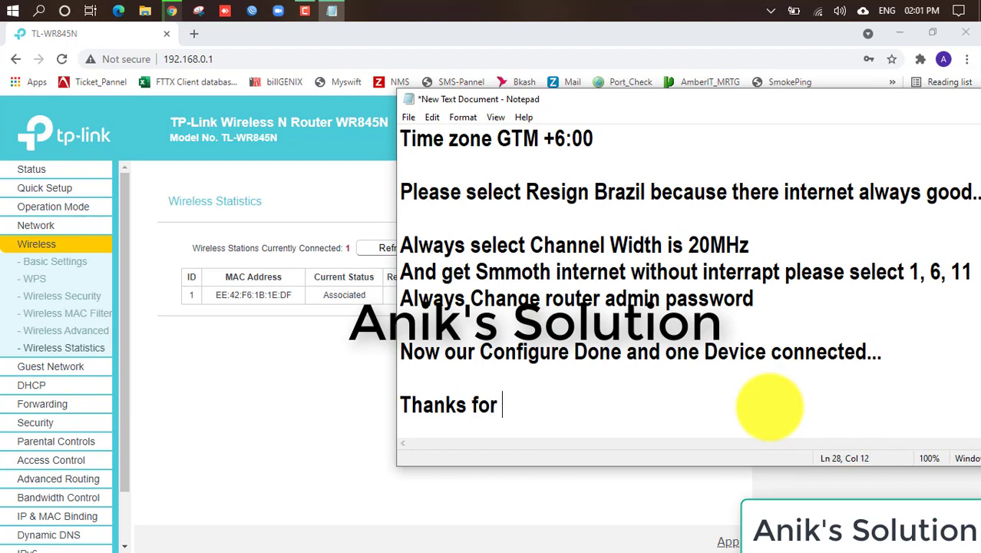
{"action": "type", "text": "watching"}
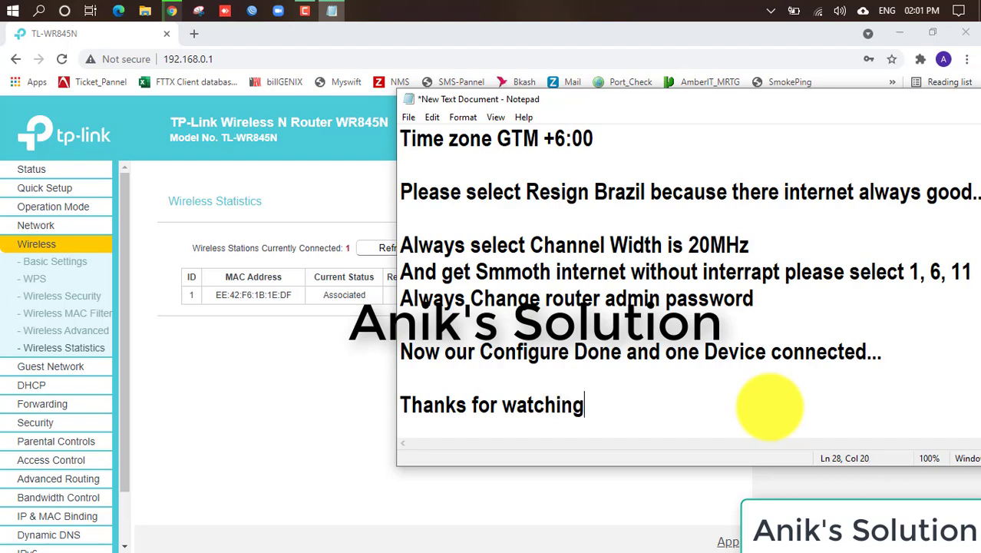
{"action": "type", "text": " this video"}
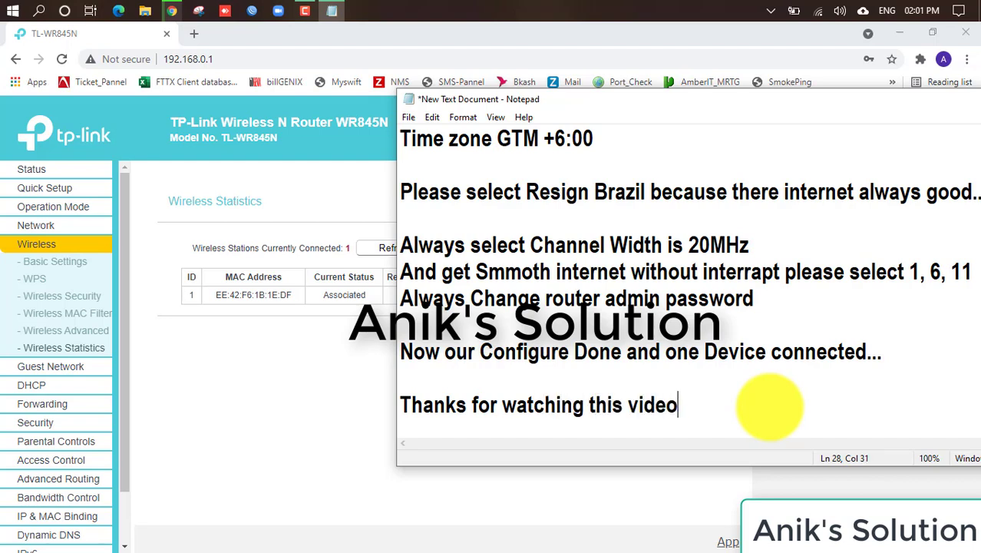
{"action": "type", "text": "...."}
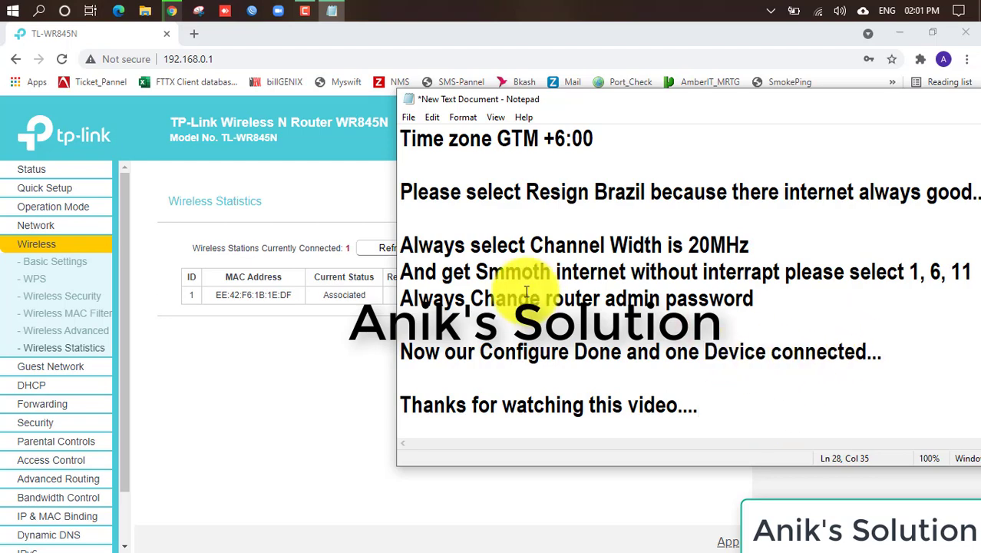
{"action": "key", "text": "XF86AudioRaiseVolume"}
{"action": "key", "text": "shift+F10"}
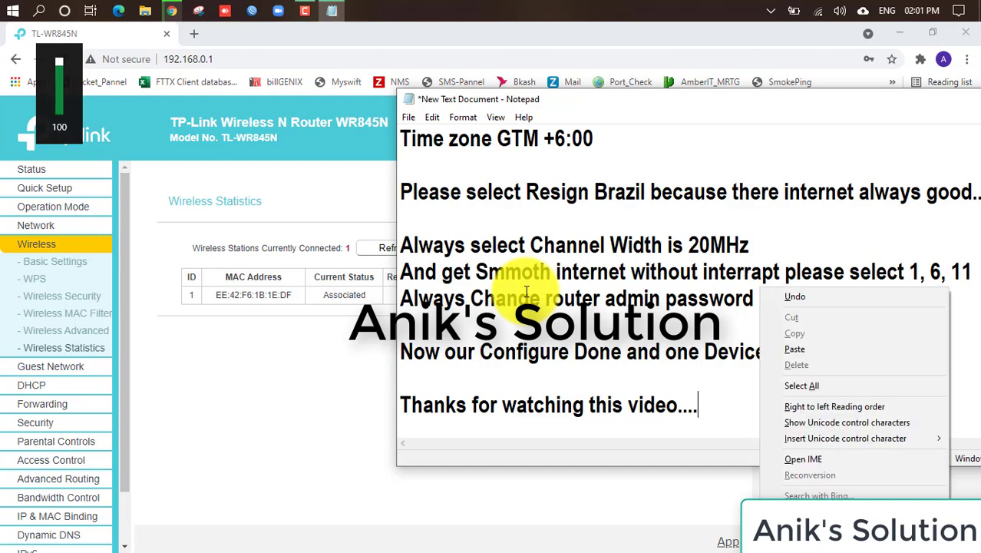